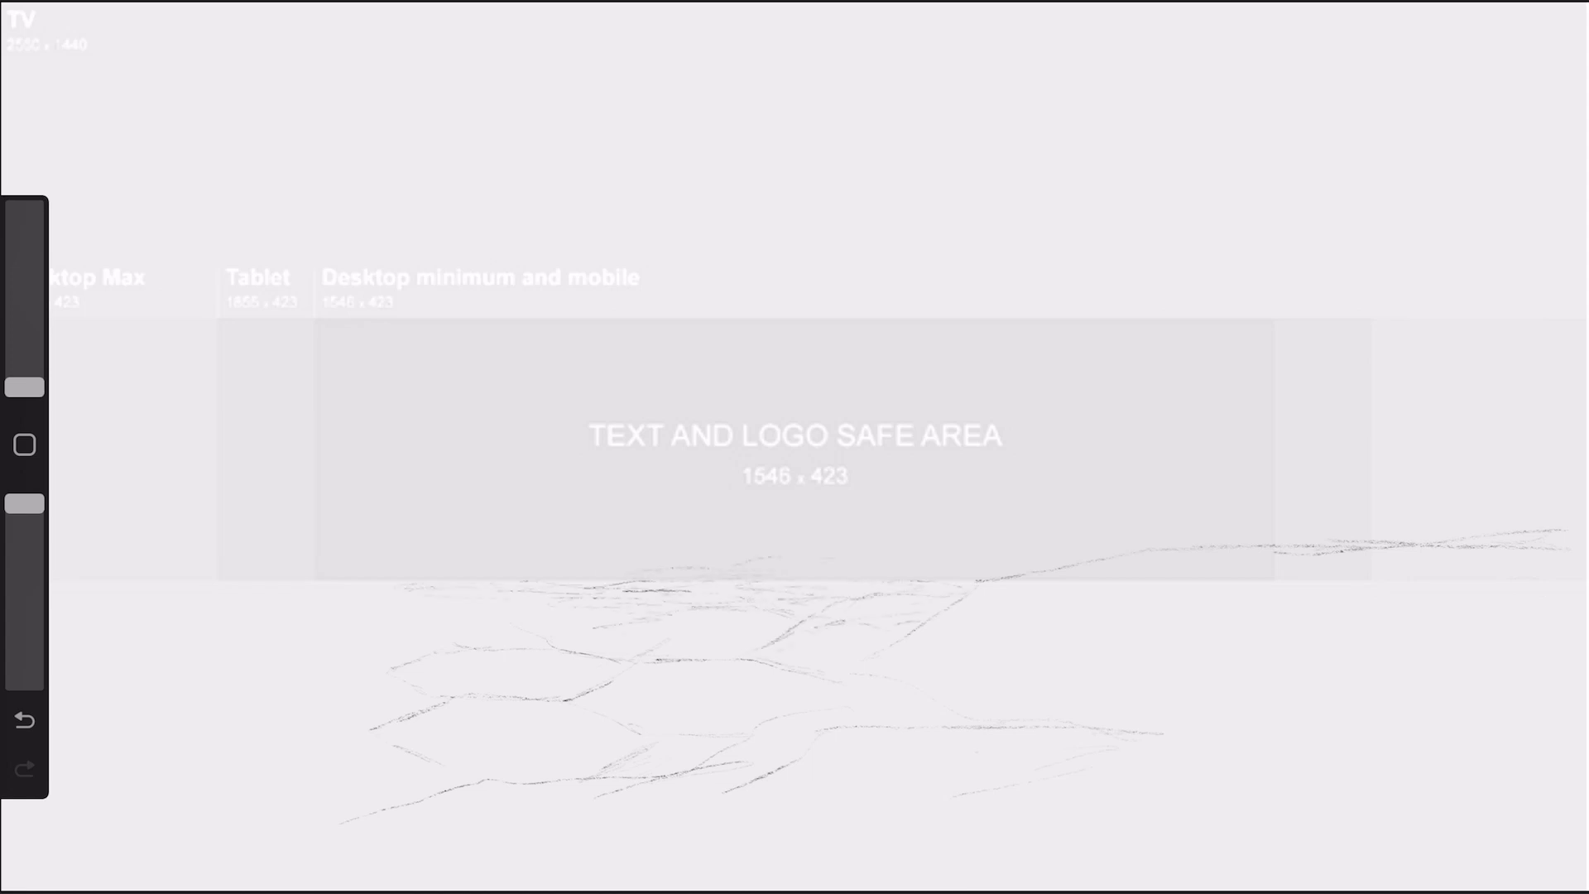
# Move the rock sketch higher on the banner.
pyautogui.moveTo(745, 662); pyautogui.dragTo(747, 629)
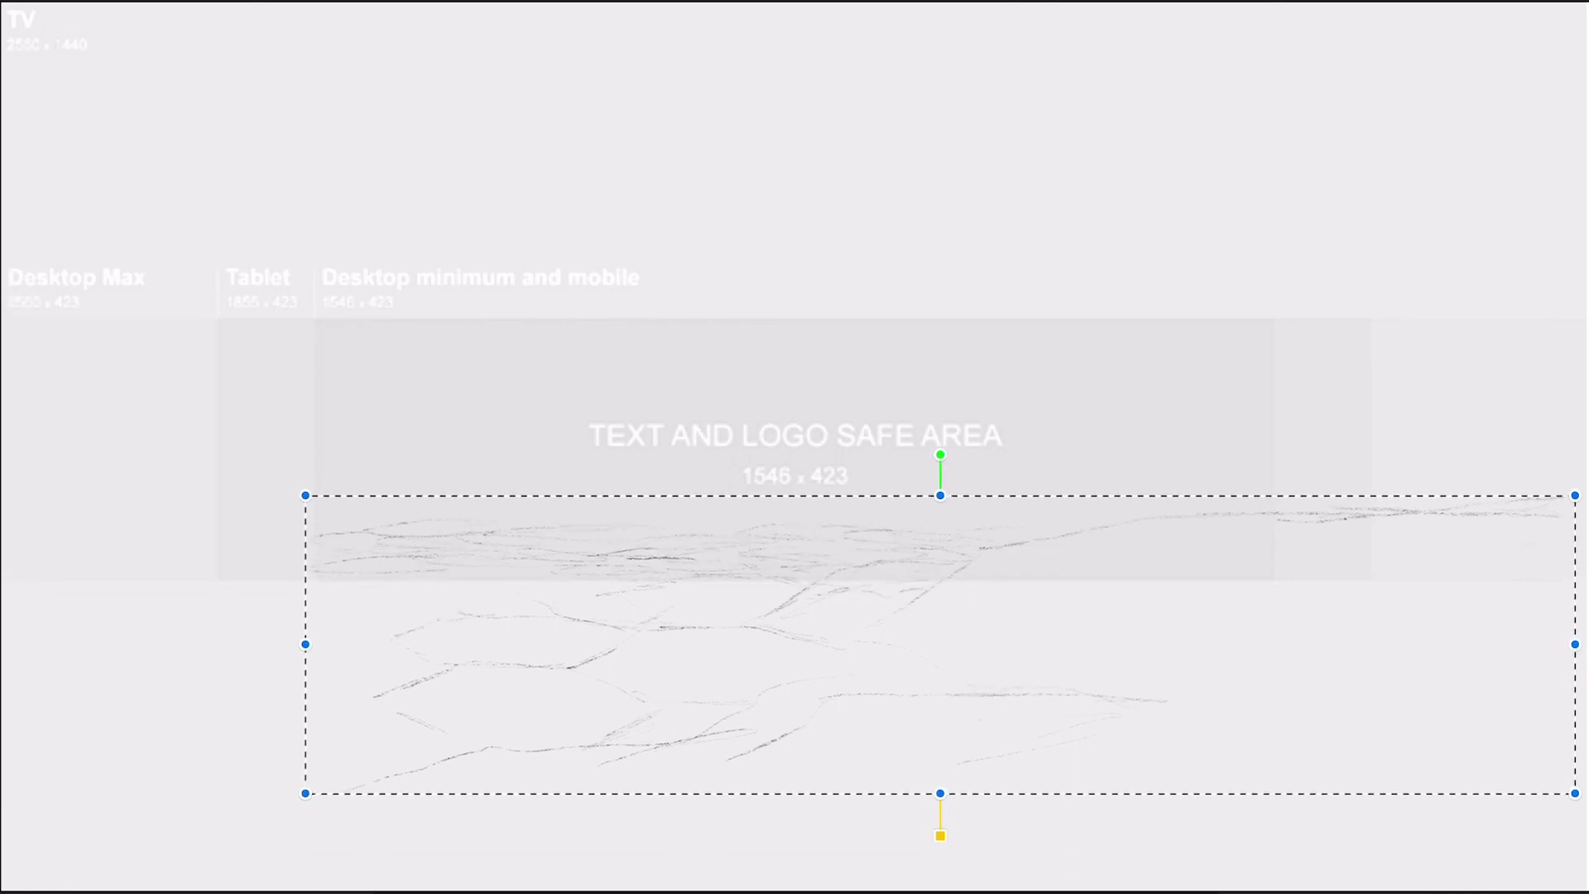
pyautogui.scroll(-5, 795, 447)
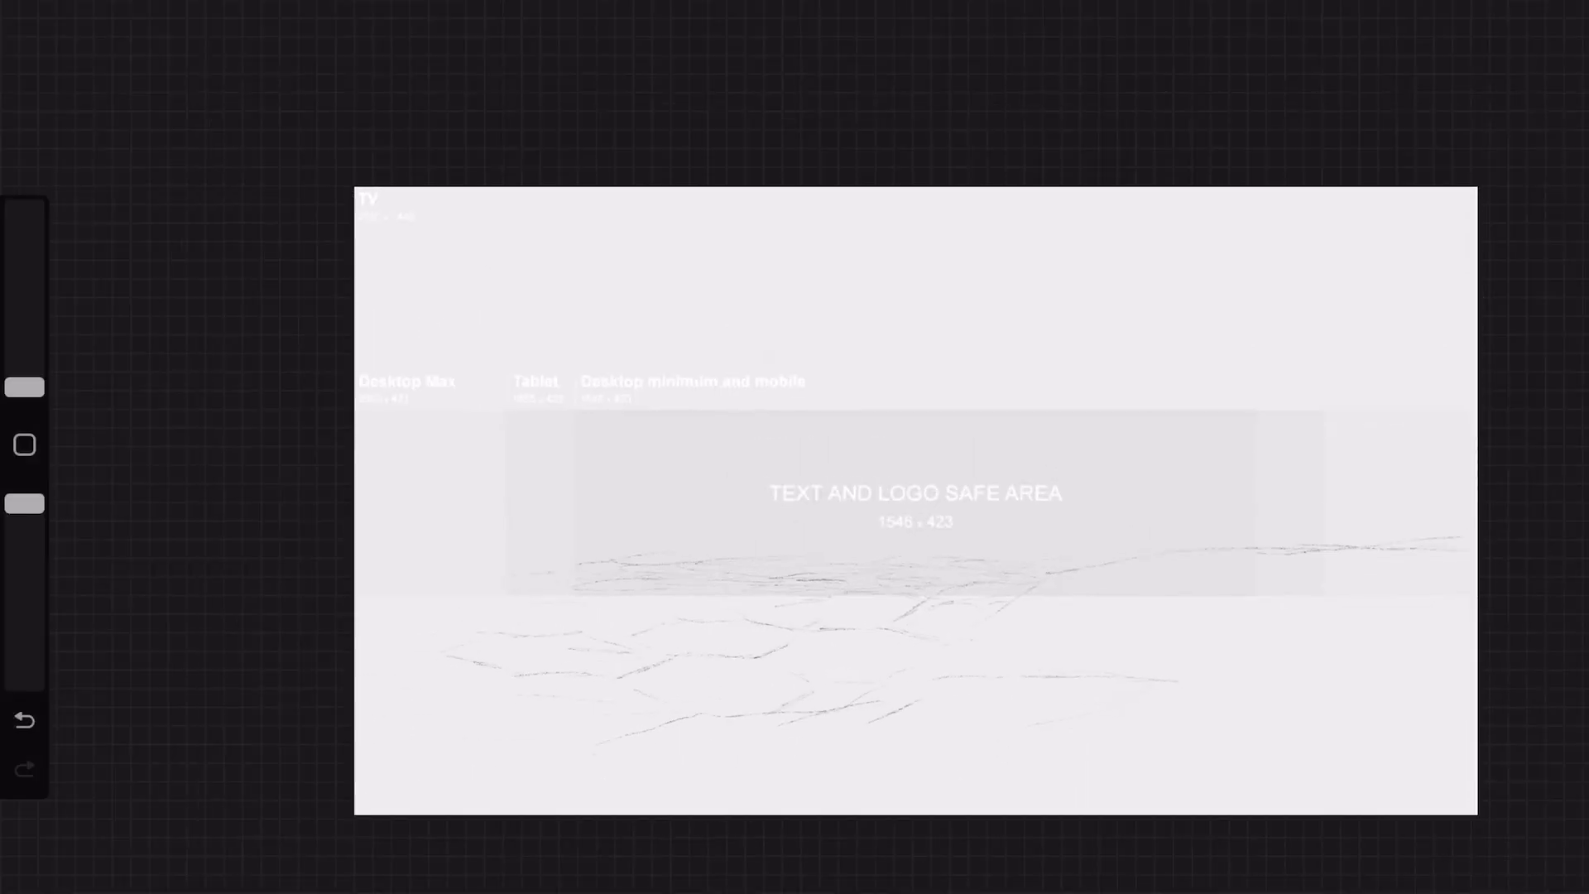
pyautogui.scroll(5, 795, 447)
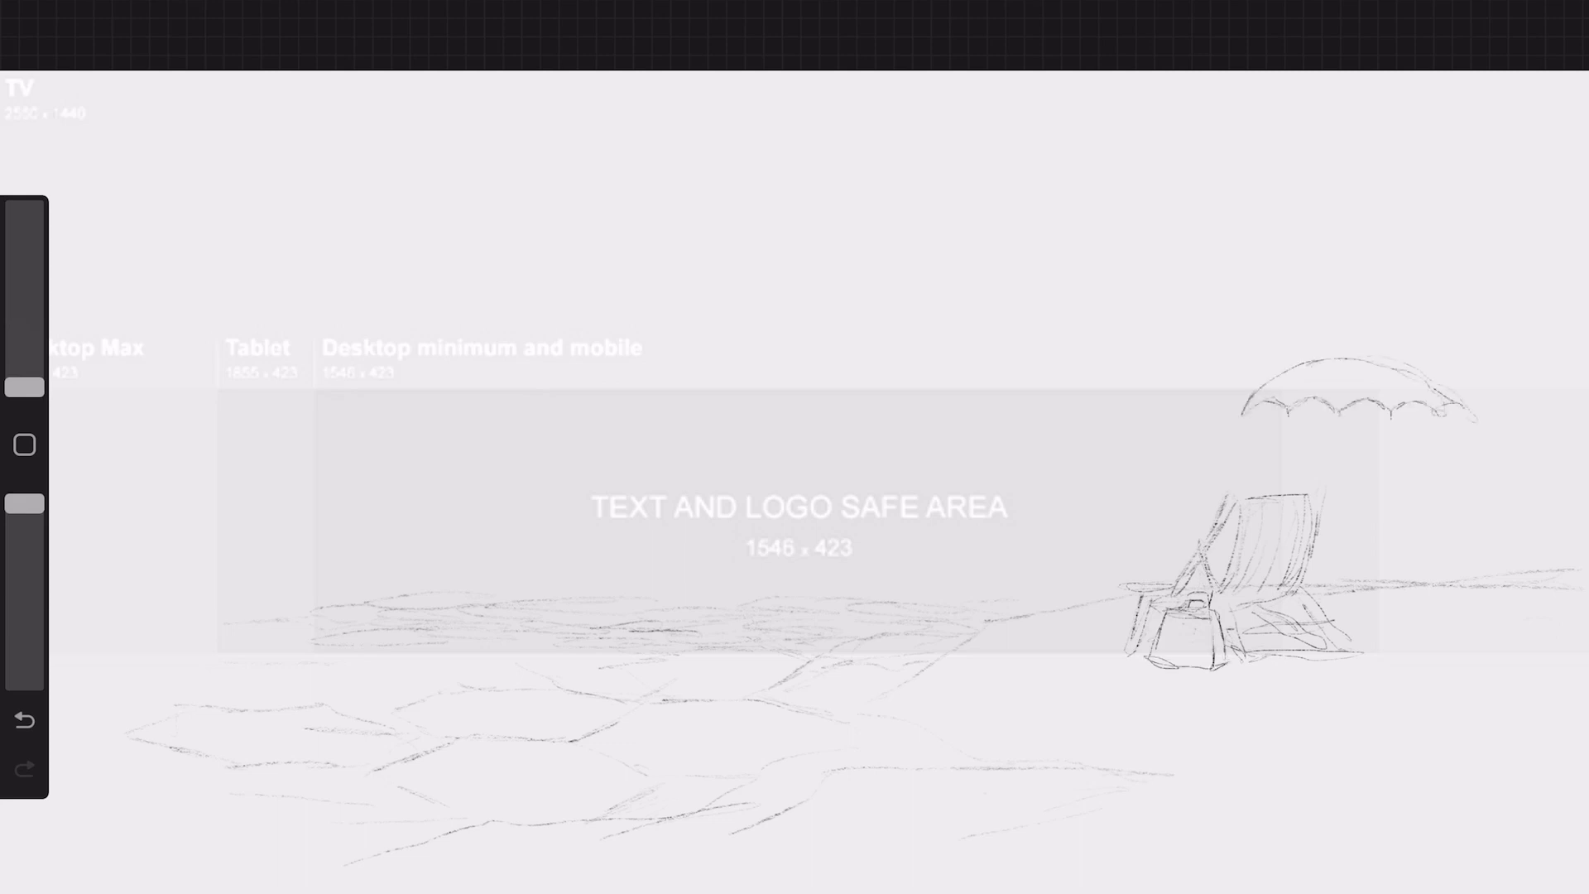
# Draw the umbrella pole, touch up the deck chair, and flip the canvas horizontally to check proportions.
pyautogui.moveTo(1340, 411); pyautogui.dragTo(1342, 599)
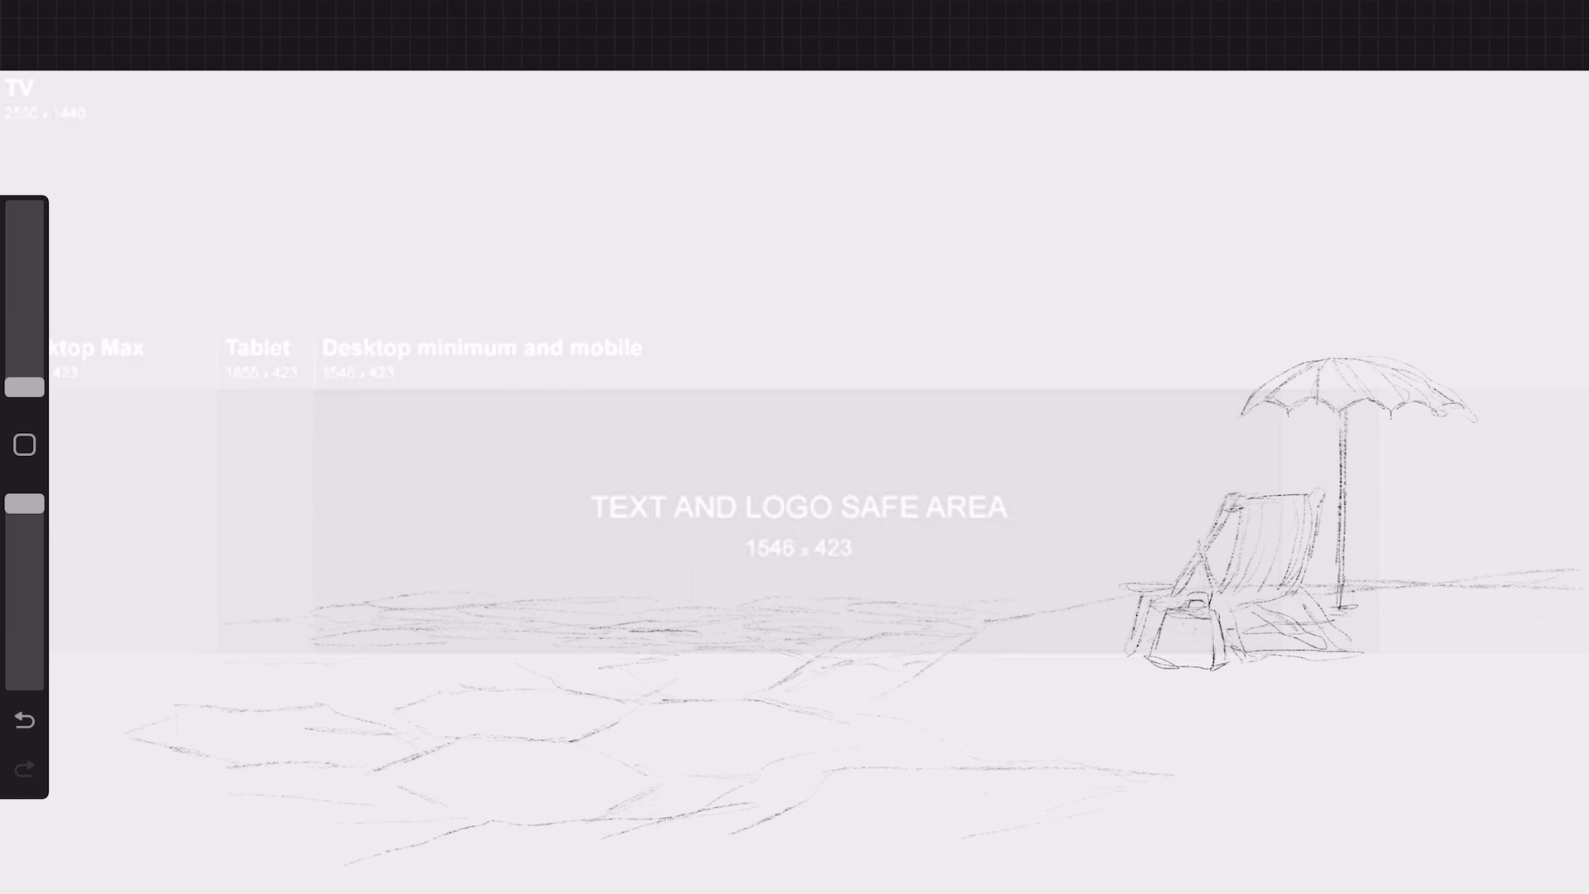
pyautogui.moveTo(24, 386); pyautogui.dragTo(24, 386)
pyautogui.moveTo(1227, 623); pyautogui.dragTo(1320, 632)
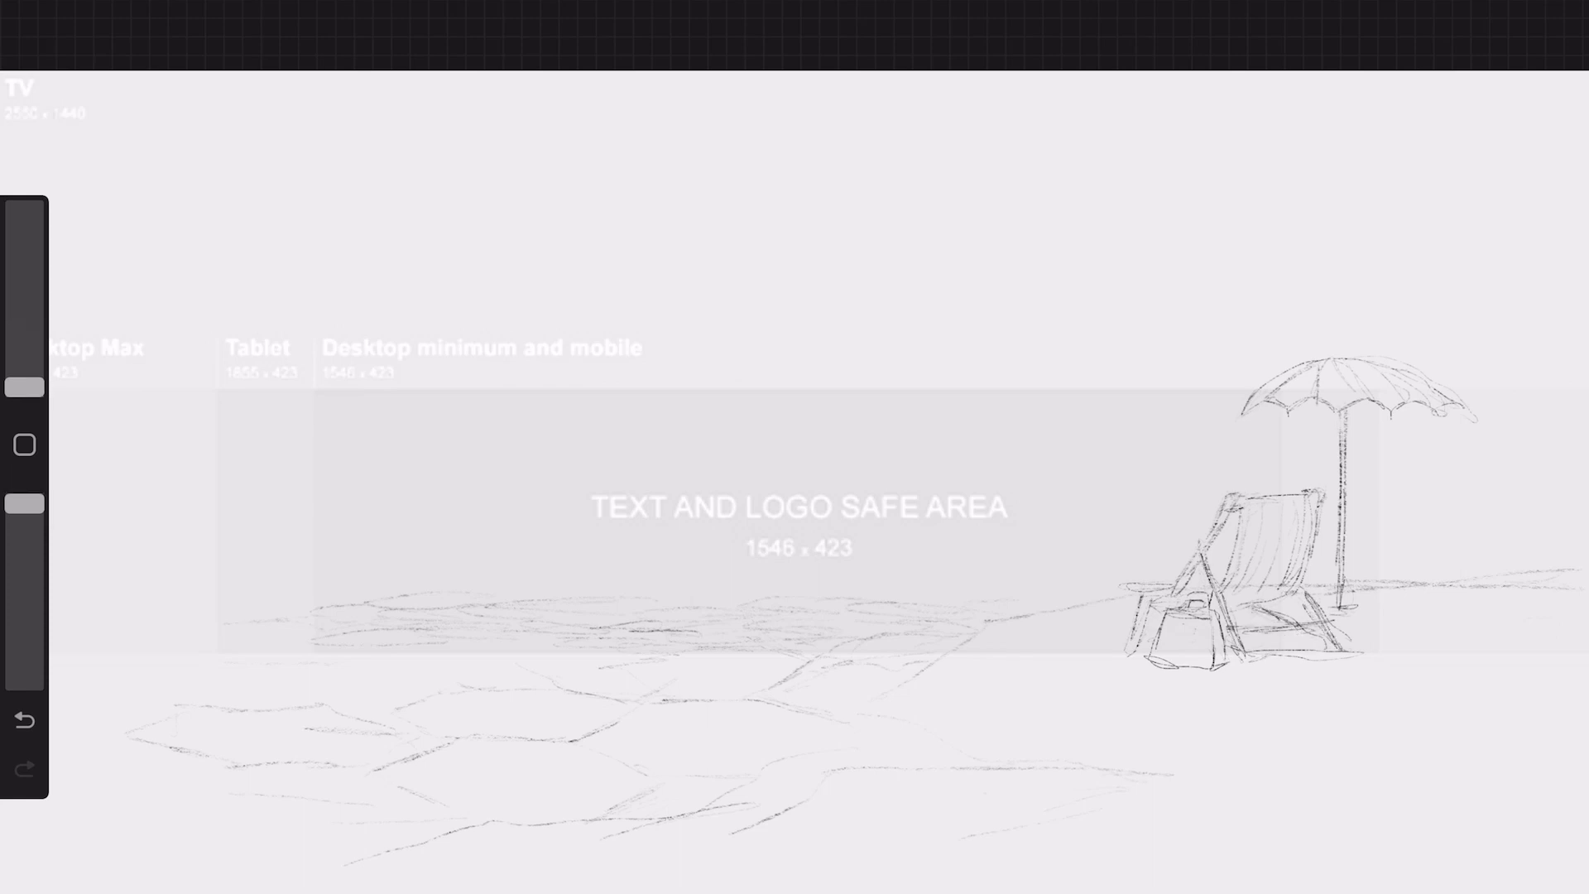
pyautogui.click(157, 454)
pyautogui.scroll(3, 795, 447)
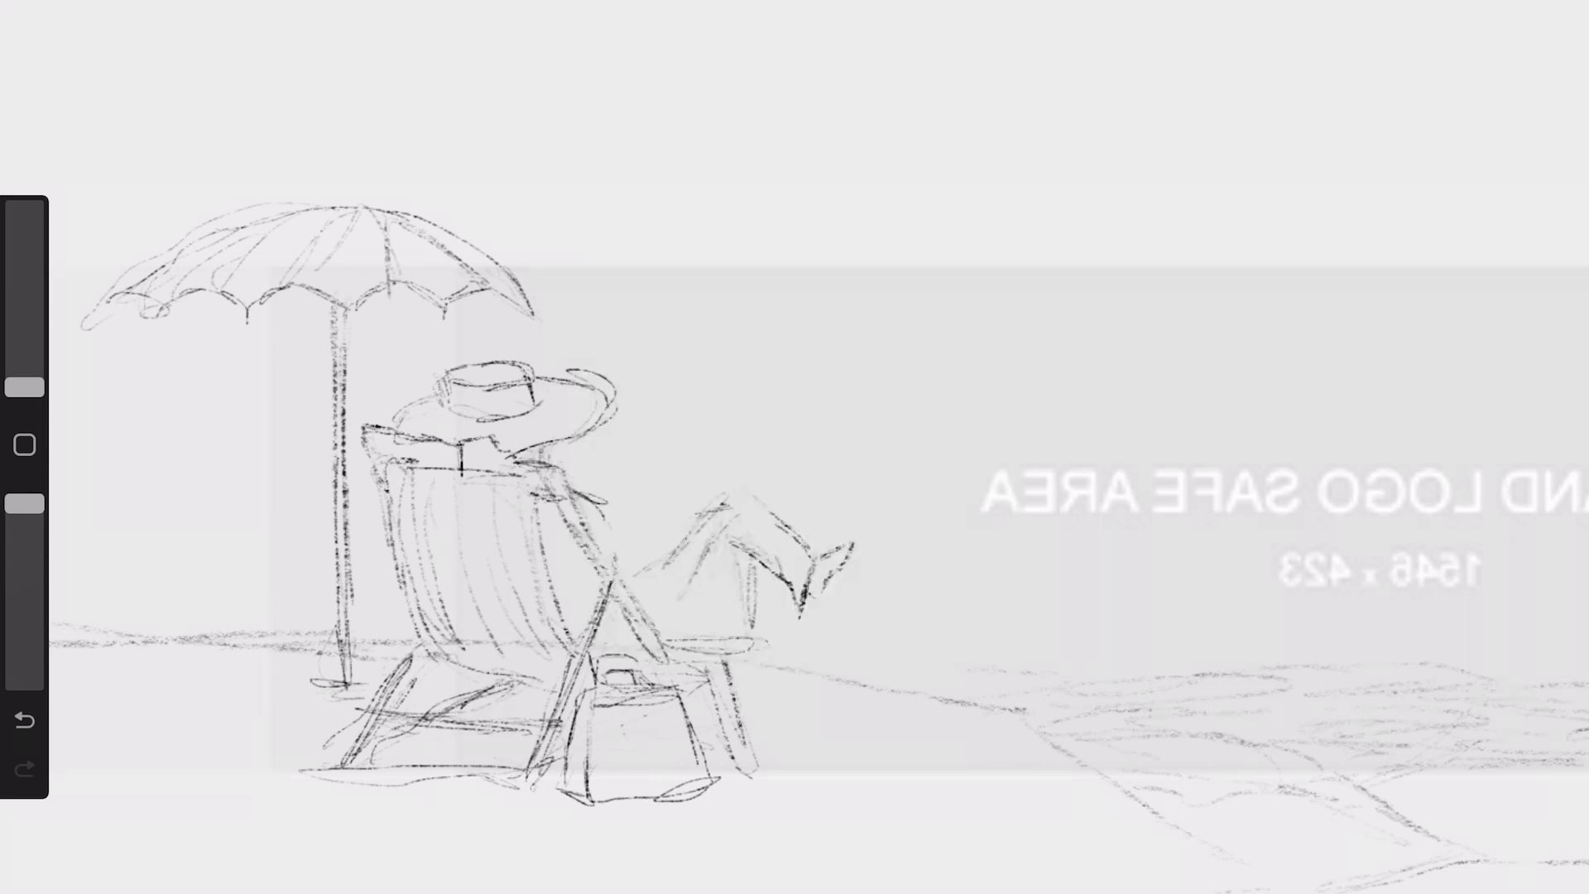
pyautogui.scroll(-3, 794, 447)
pyautogui.scroll(5, 794, 447)
# Darken the man's legs, add chair-leg strokes, and undo the faint sketch above the umbrella.
pyautogui.moveTo(668, 556); pyautogui.dragTo(724, 497)
pyautogui.moveTo(766, 662); pyautogui.dragTo(765, 720)
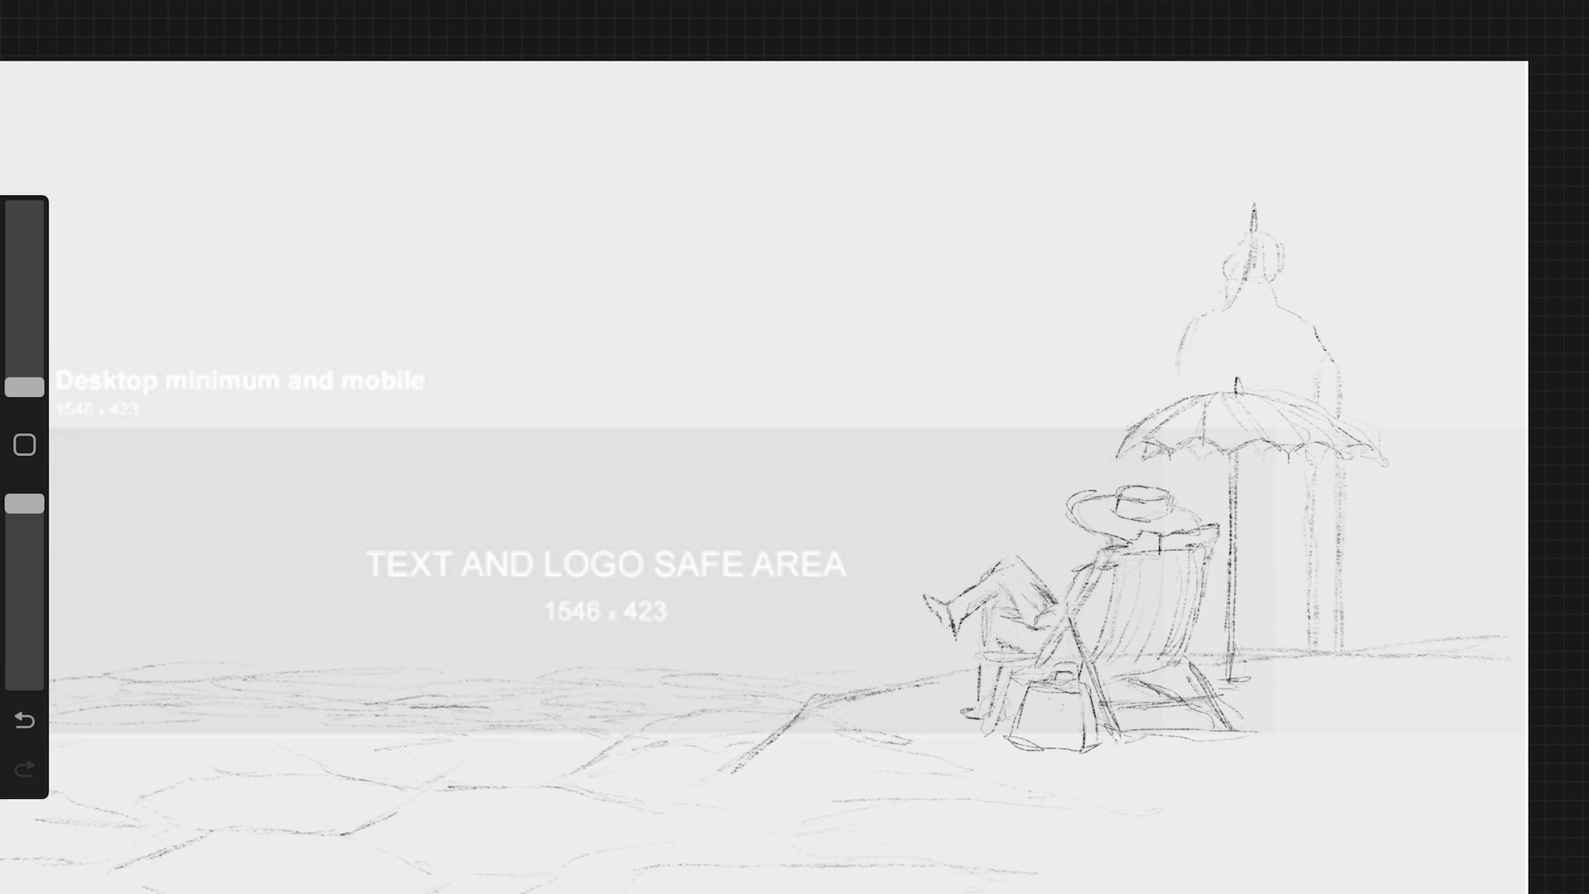
pyautogui.hotkey('ctrl', 'z')
pyautogui.scroll(-3, 794, 447)
pyautogui.scroll(3, 795, 447)
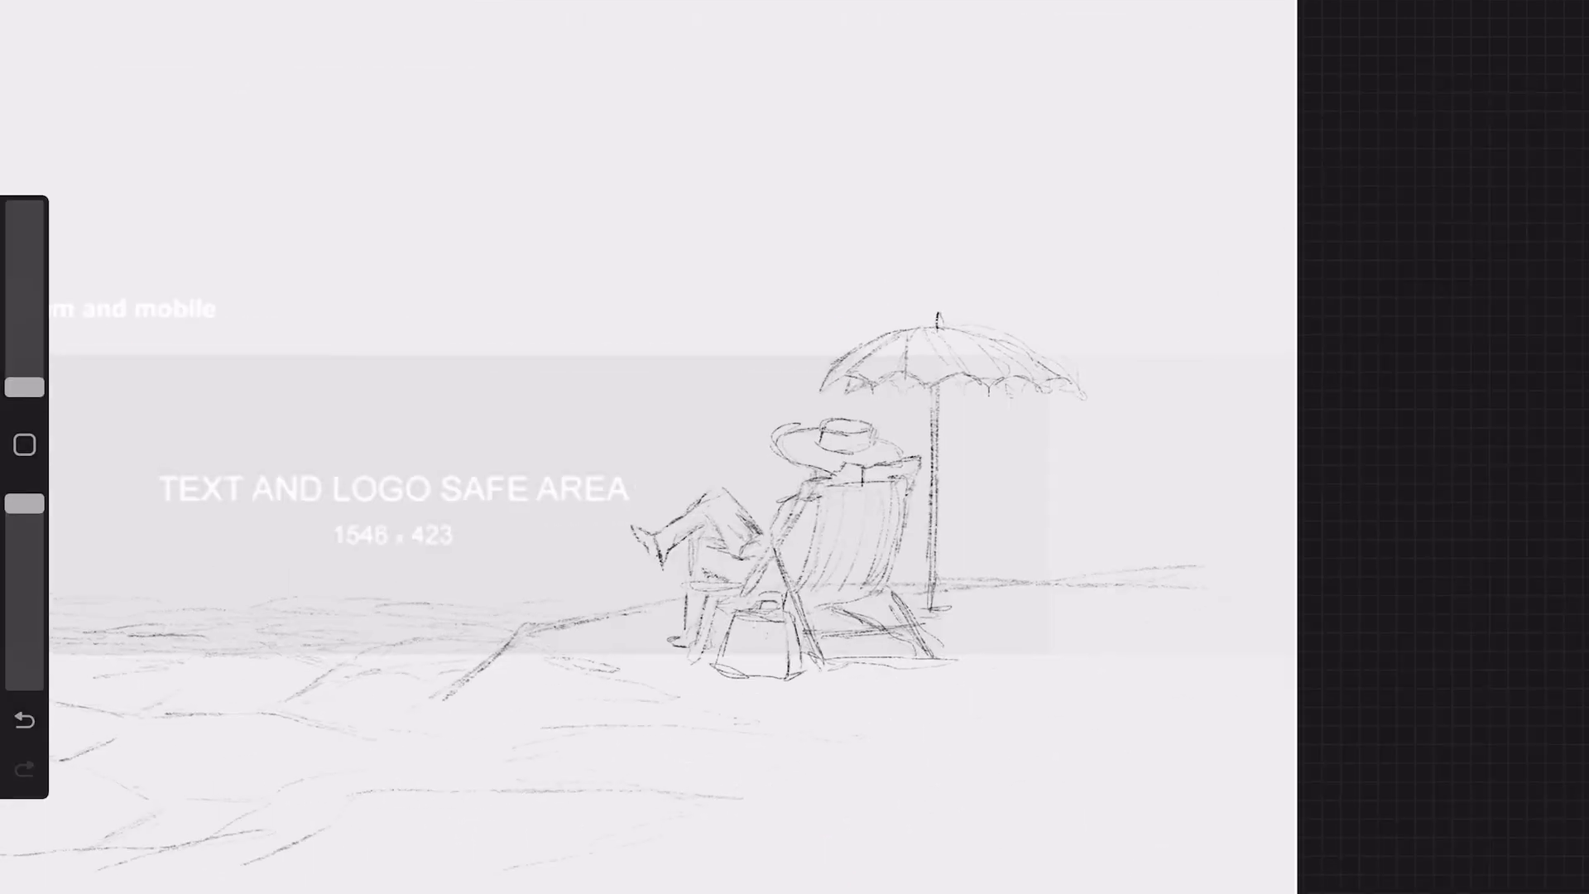
# Sketch the arch portal's two columns, peak and flared column tops beside the umbrella.
pyautogui.moveTo(1076, 429); pyautogui.dragTo(1018, 584)
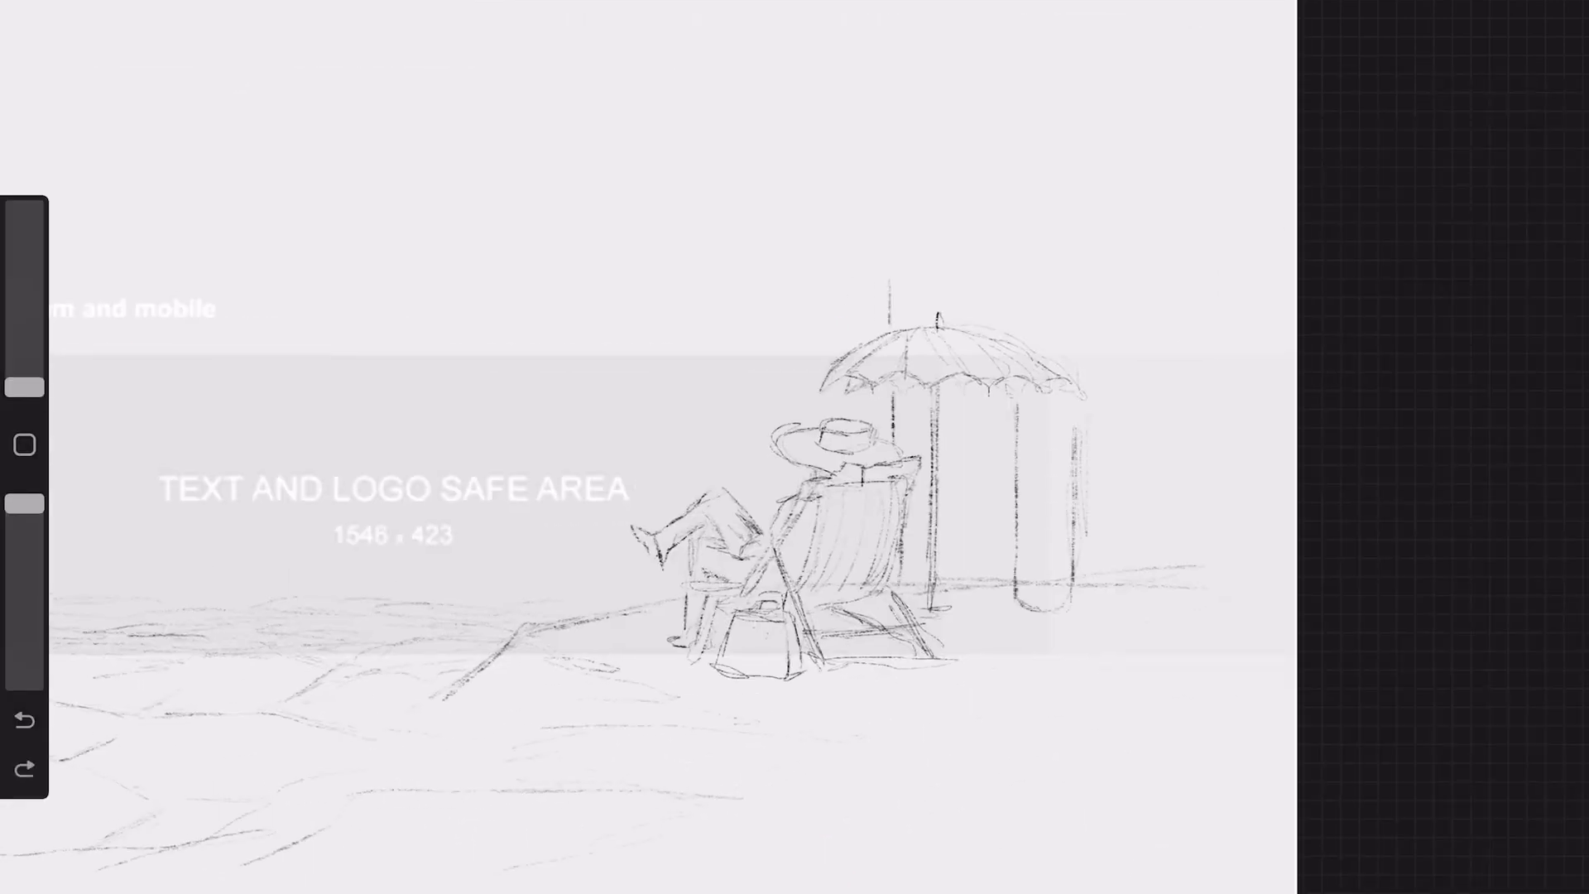
pyautogui.moveTo(873, 288); pyautogui.dragTo(874, 336)
pyautogui.moveTo(1065, 407); pyautogui.dragTo(1066, 605)
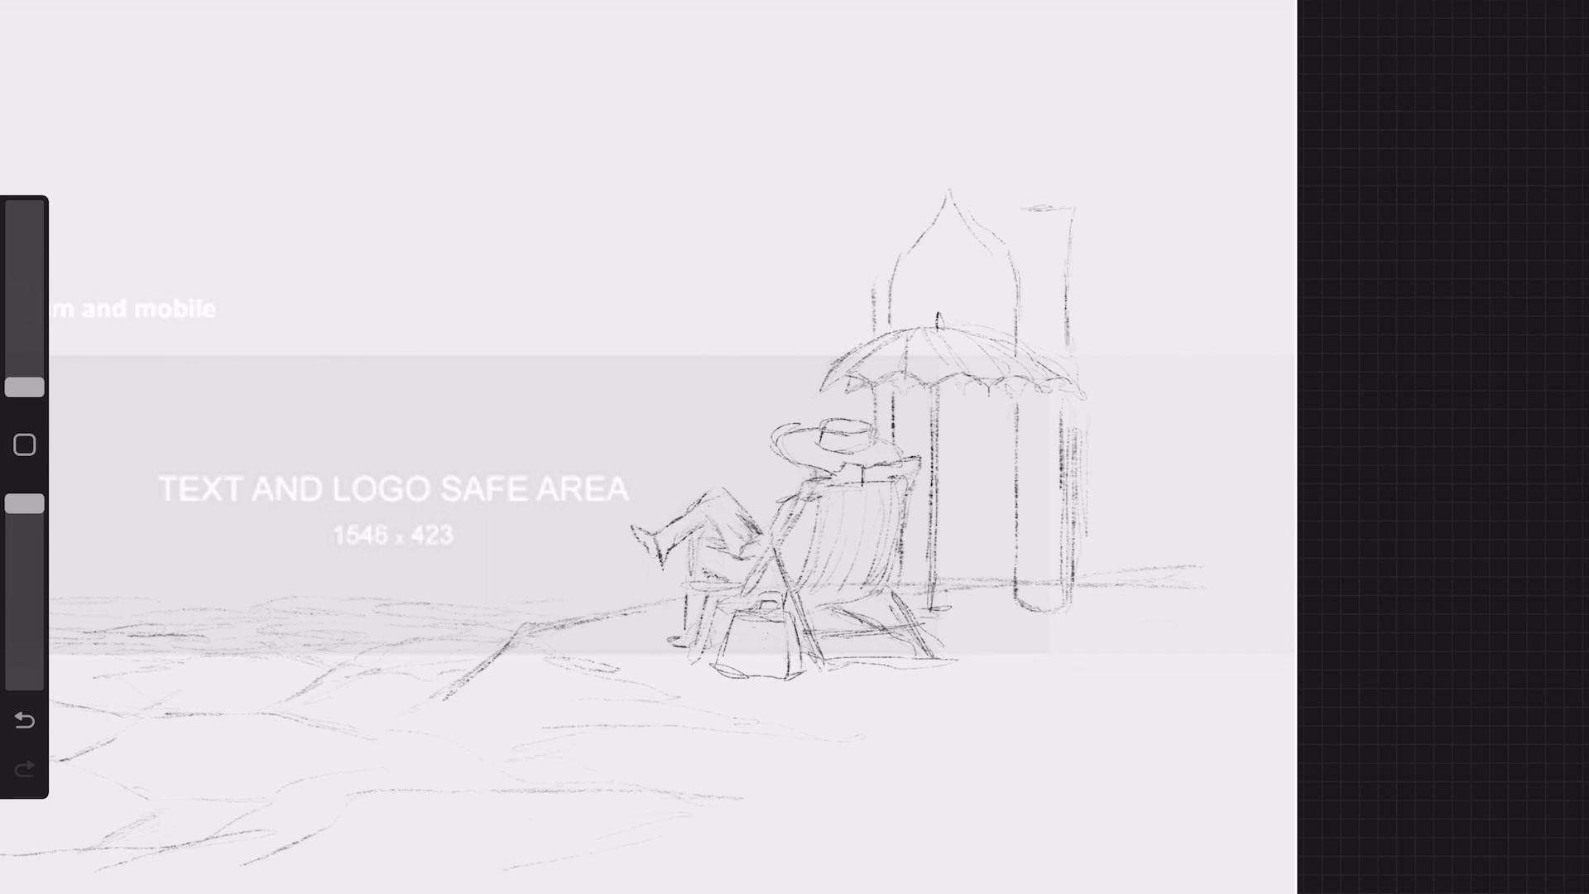
pyautogui.scroll(2, 795, 447)
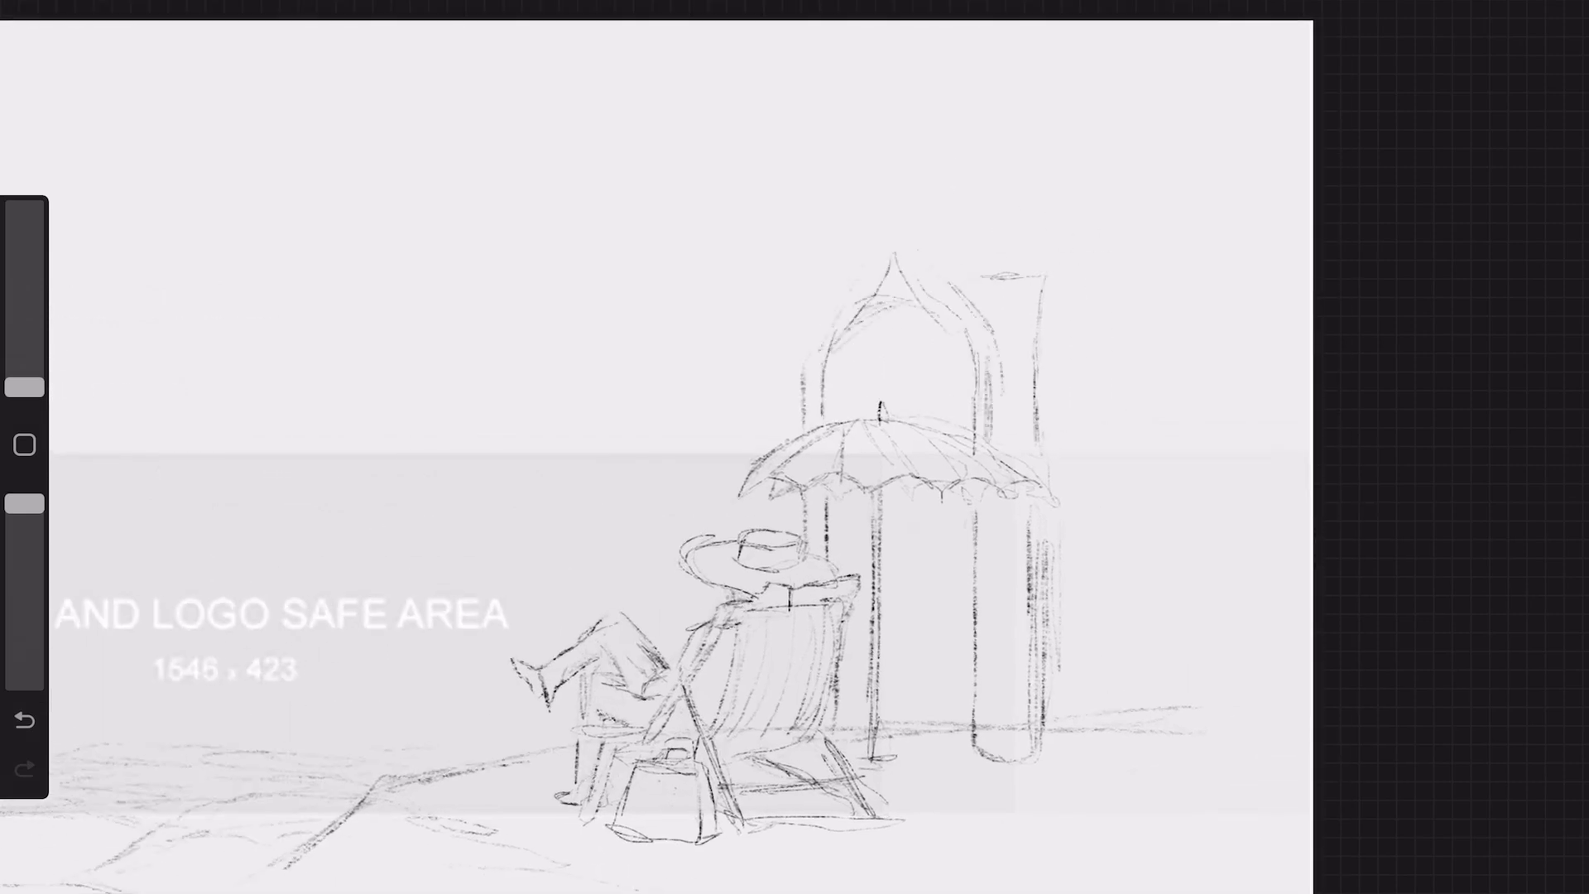
pyautogui.moveTo(775, 293); pyautogui.dragTo(801, 377)
pyautogui.moveTo(1082, 277); pyautogui.dragTo(1036, 374)
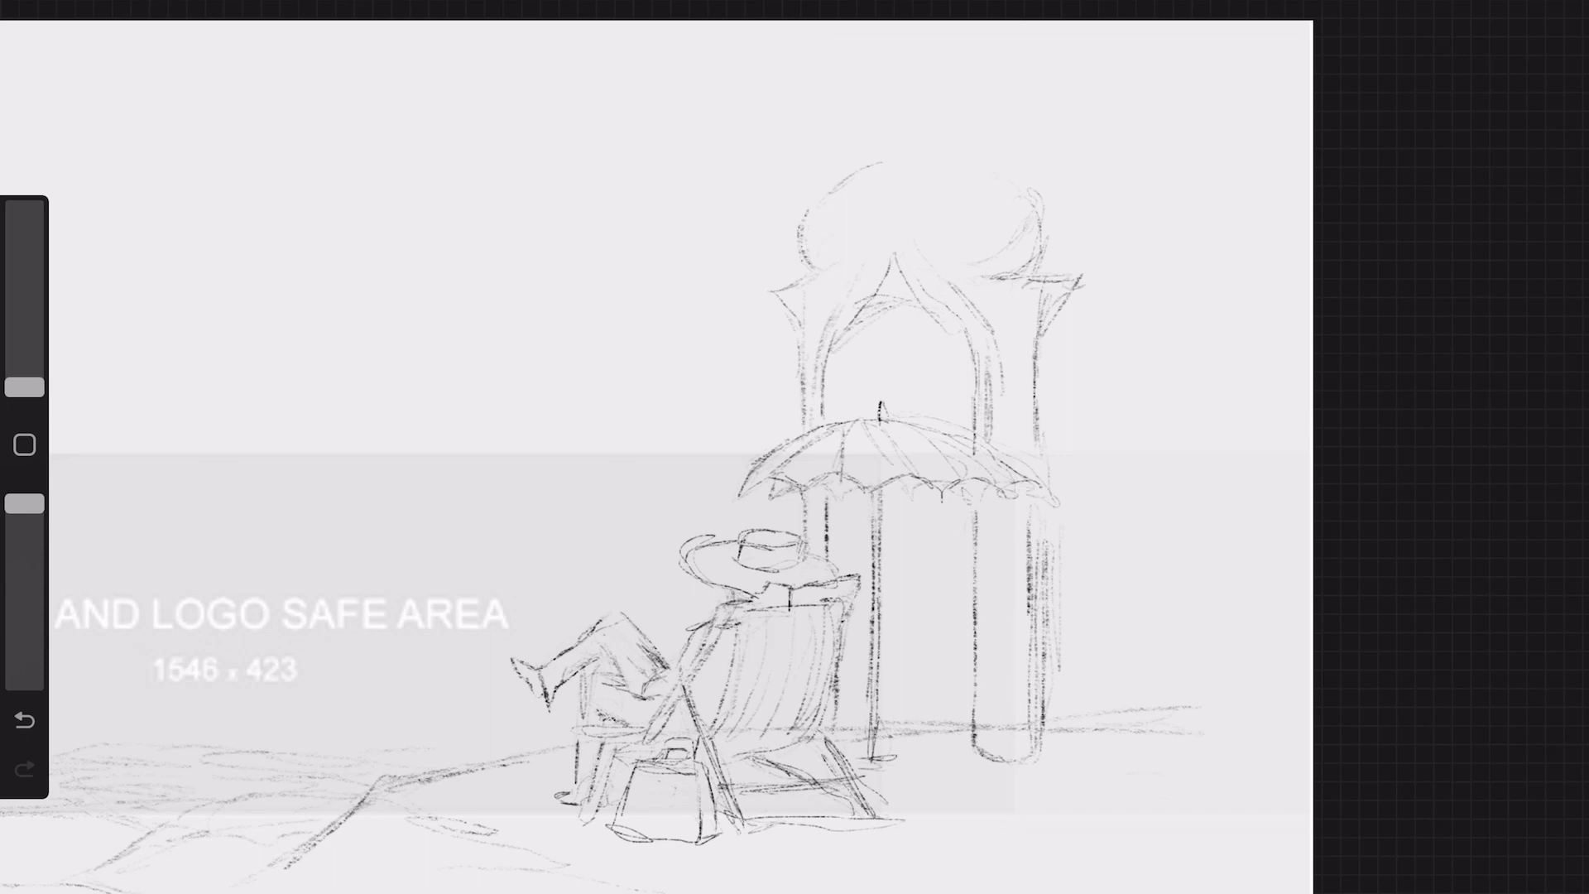
pyautogui.scroll(-3, 794, 446)
pyautogui.scroll(2, 794, 447)
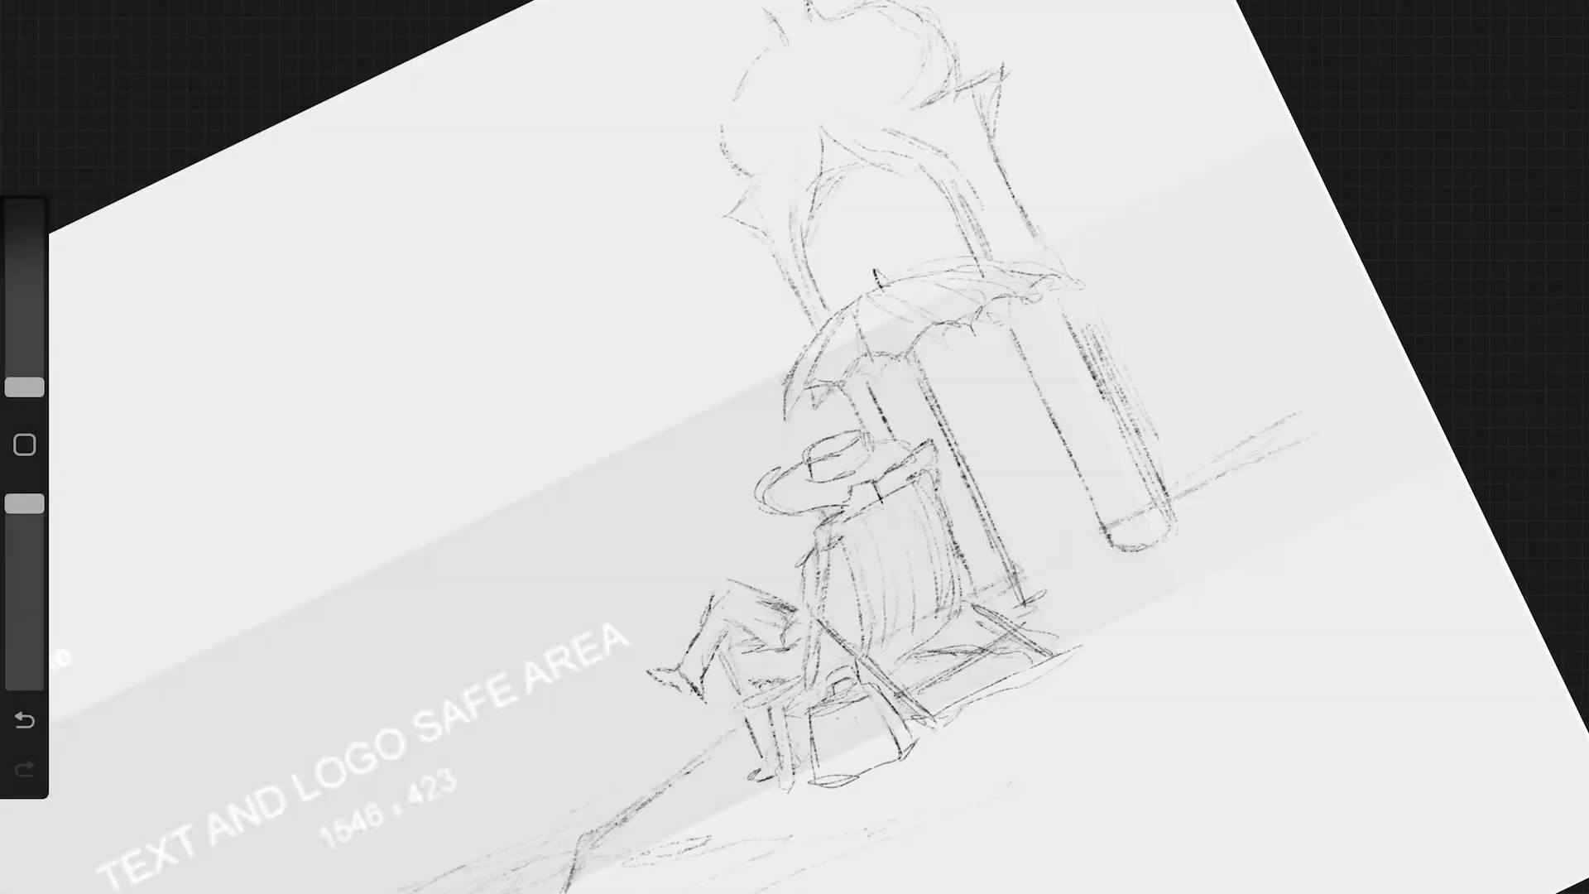
pyautogui.scroll(-3, 795, 447)
pyautogui.scroll(2, 794, 447)
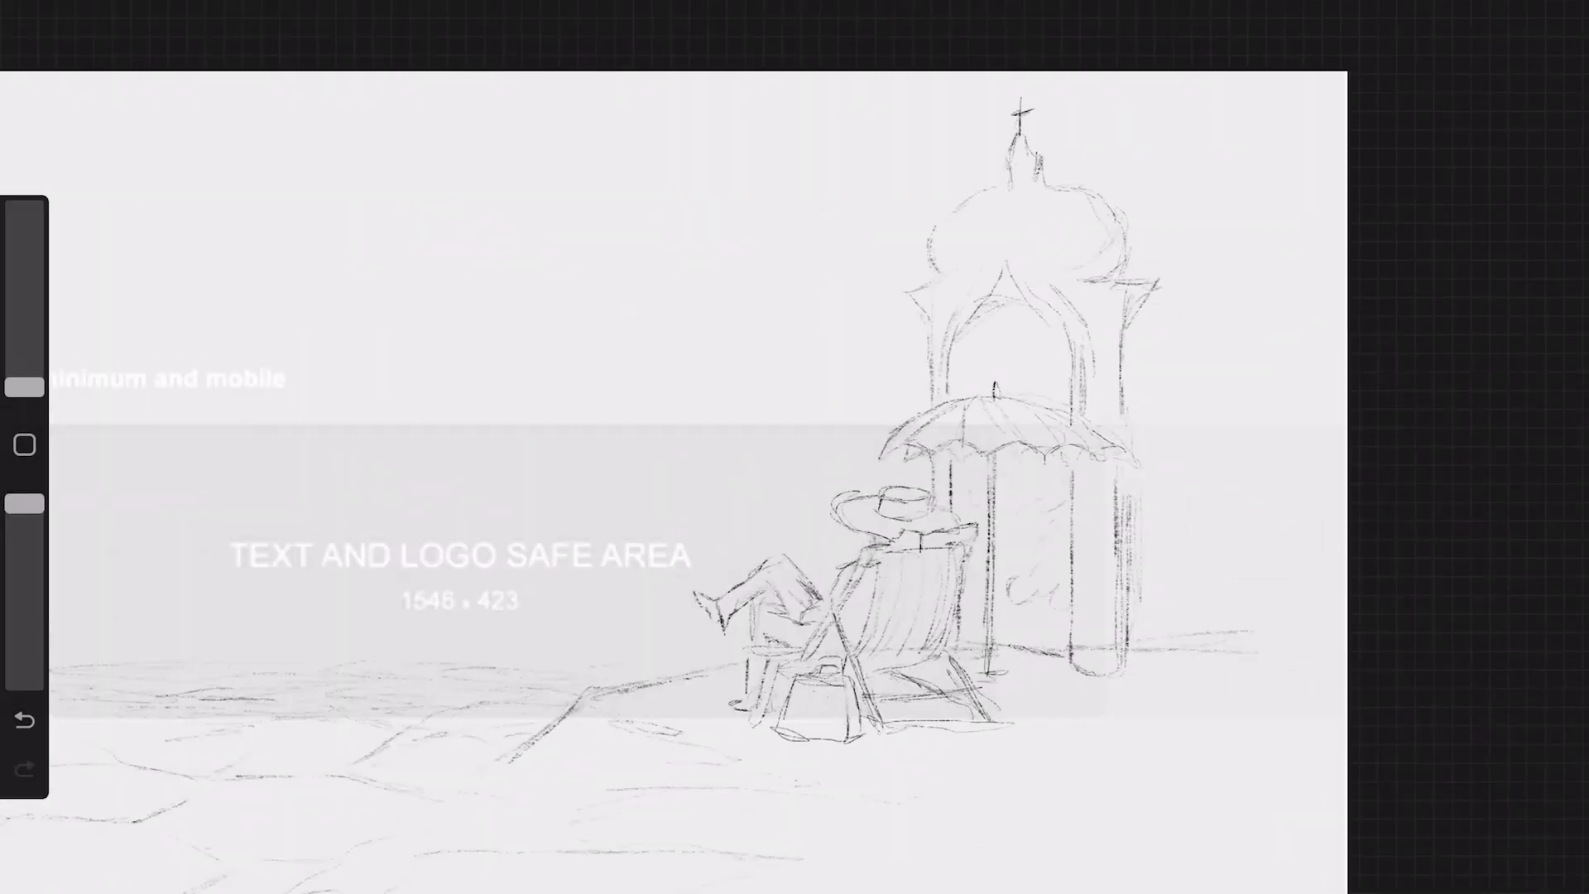
pyautogui.scroll(-2, 795, 447)
pyautogui.scroll(3, 794, 447)
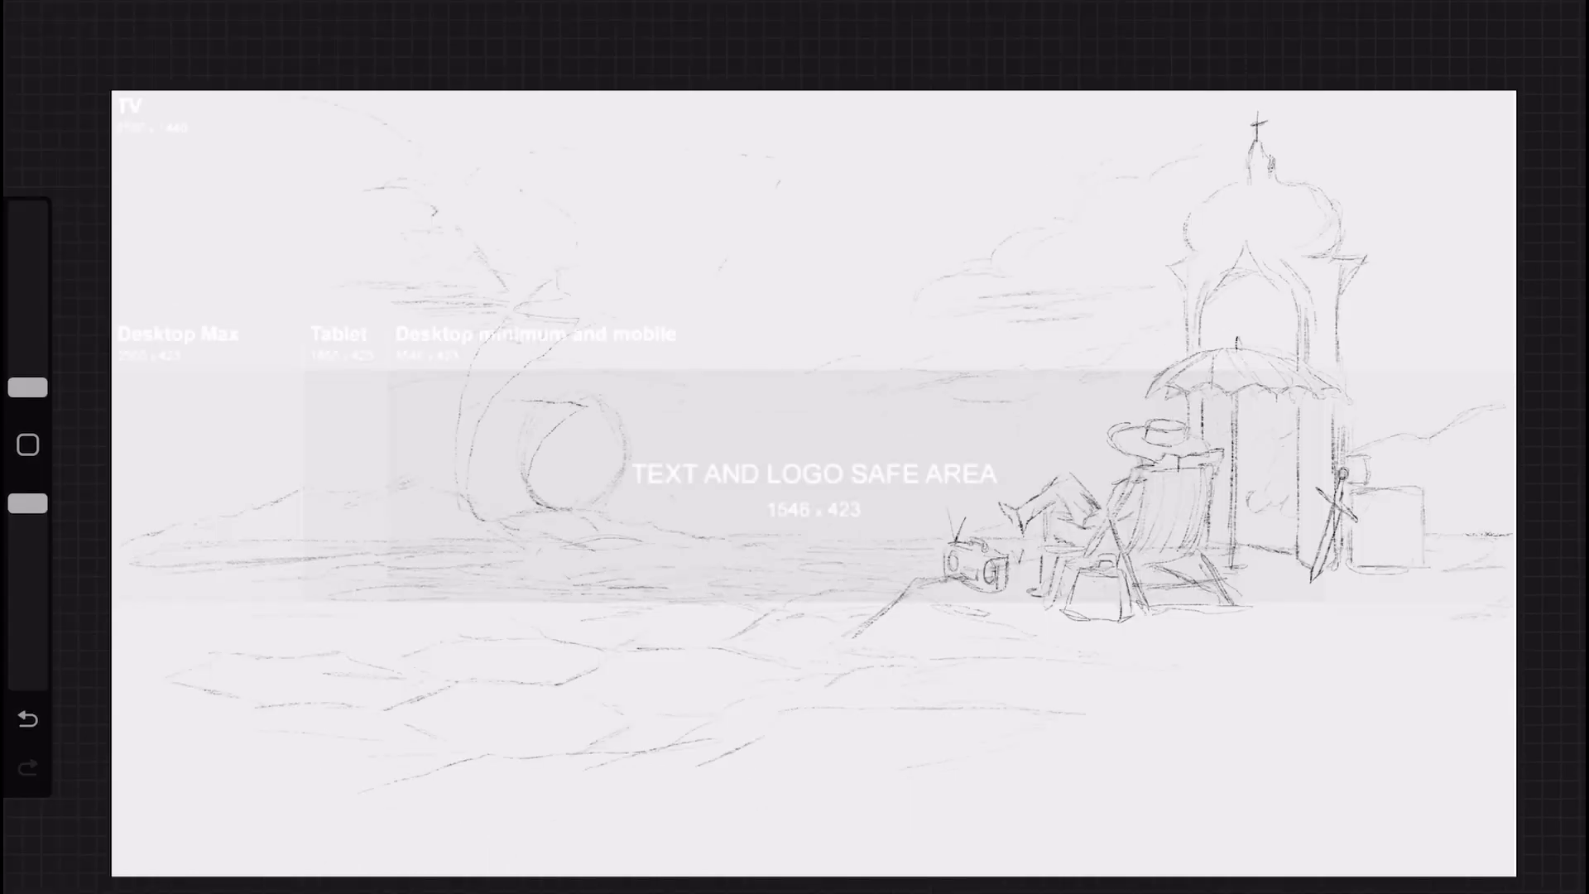
# Sketch a long curve across the upper-left sky and a short line near the tree trunk.
pyautogui.press('e')
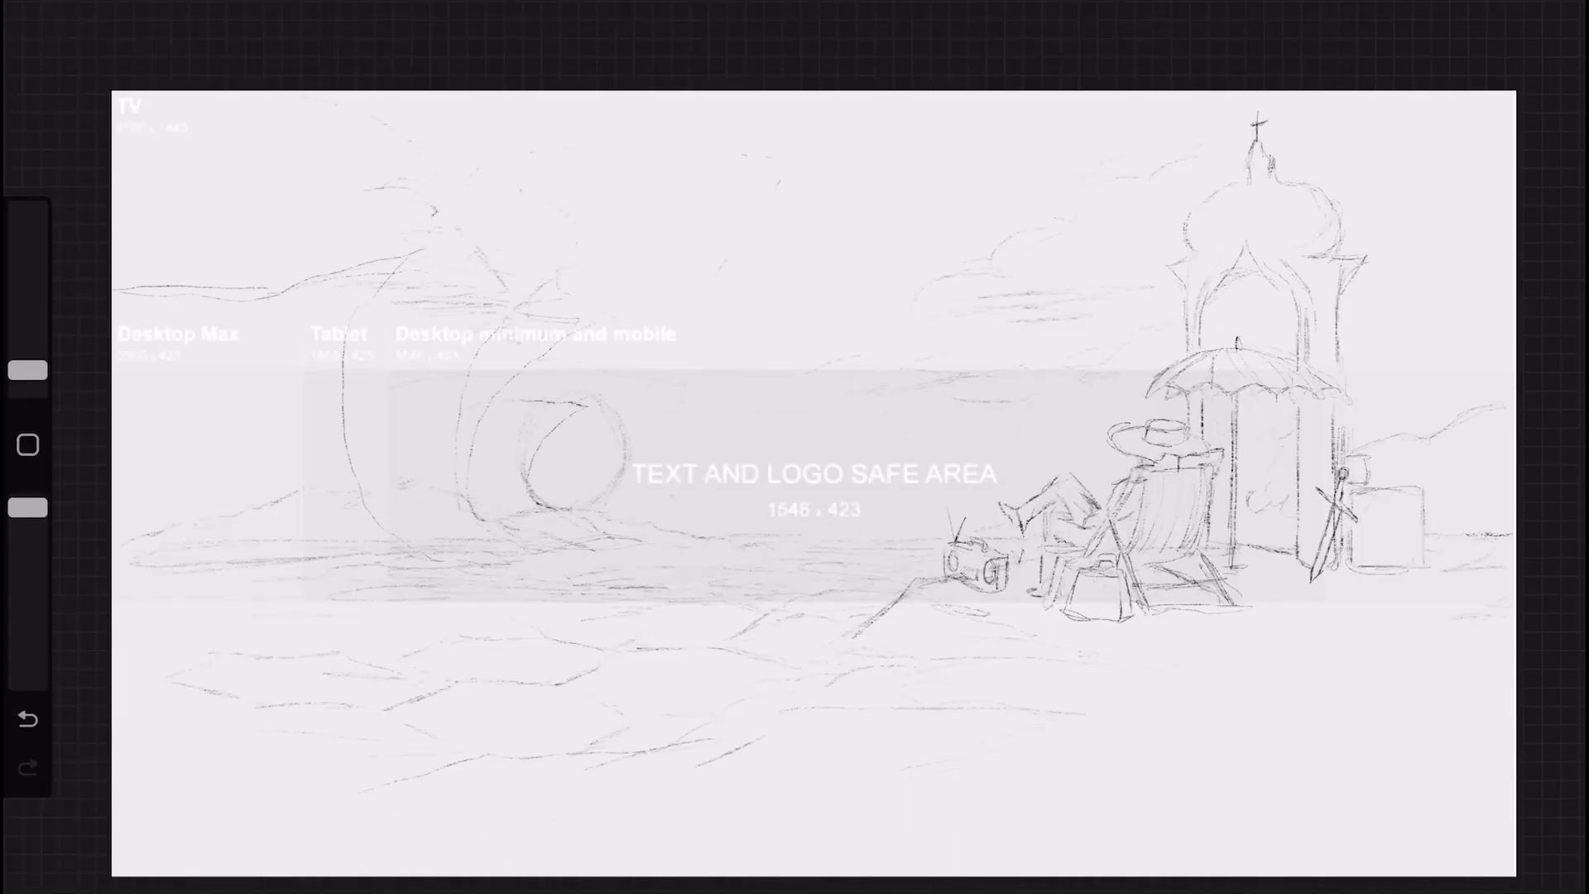
pyautogui.press('b')
pyautogui.moveTo(116, 192); pyautogui.dragTo(368, 173)
pyautogui.moveTo(333, 397); pyautogui.dragTo(317, 511)
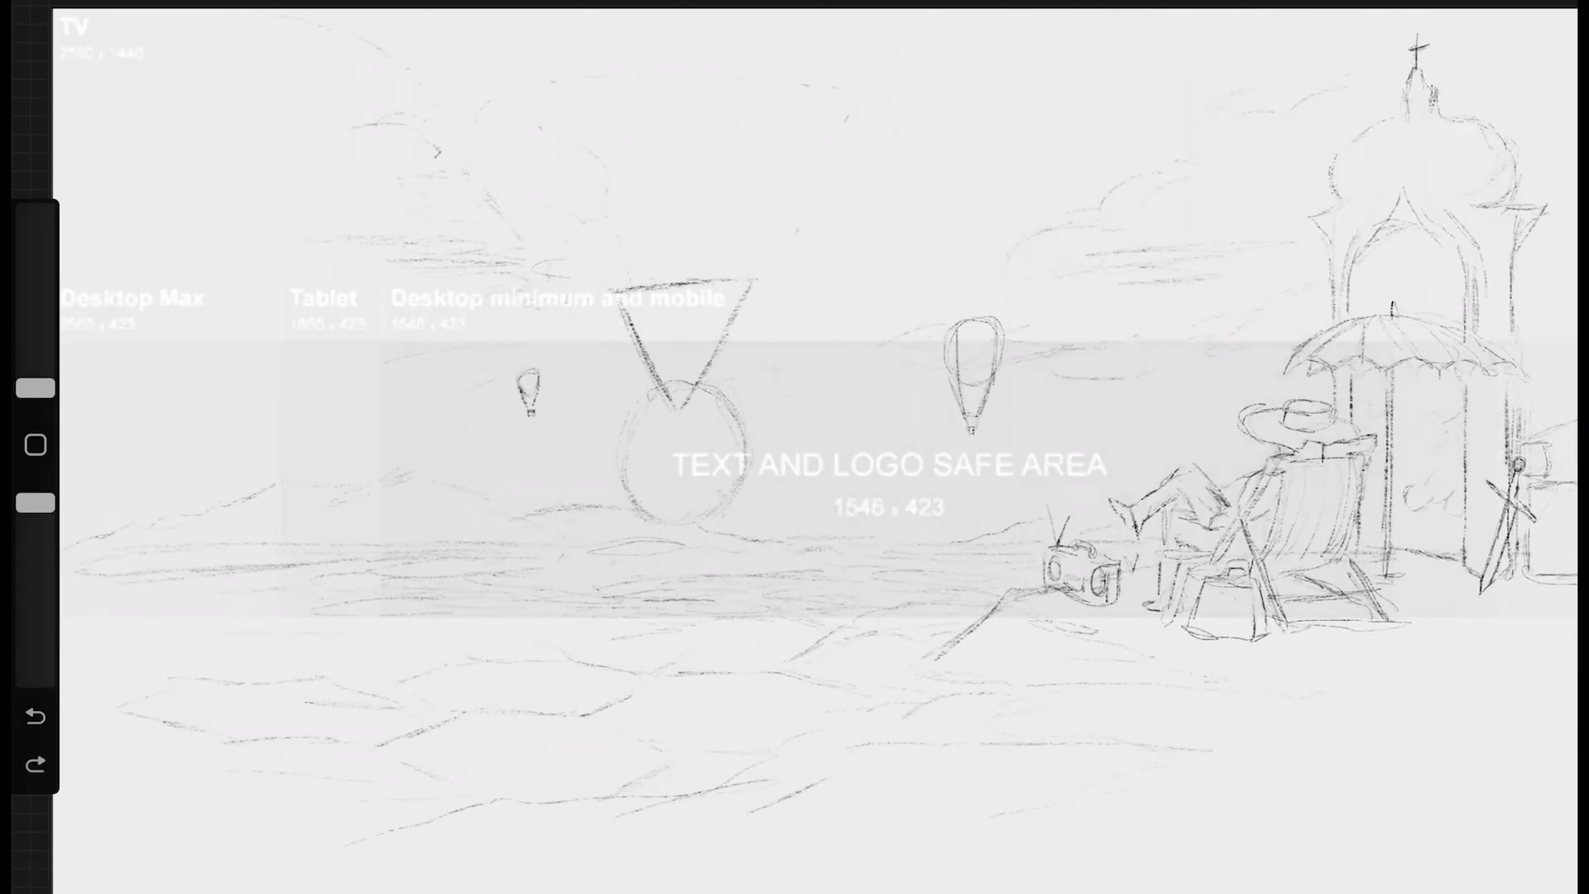
pyautogui.scroll(5, 726, 529)
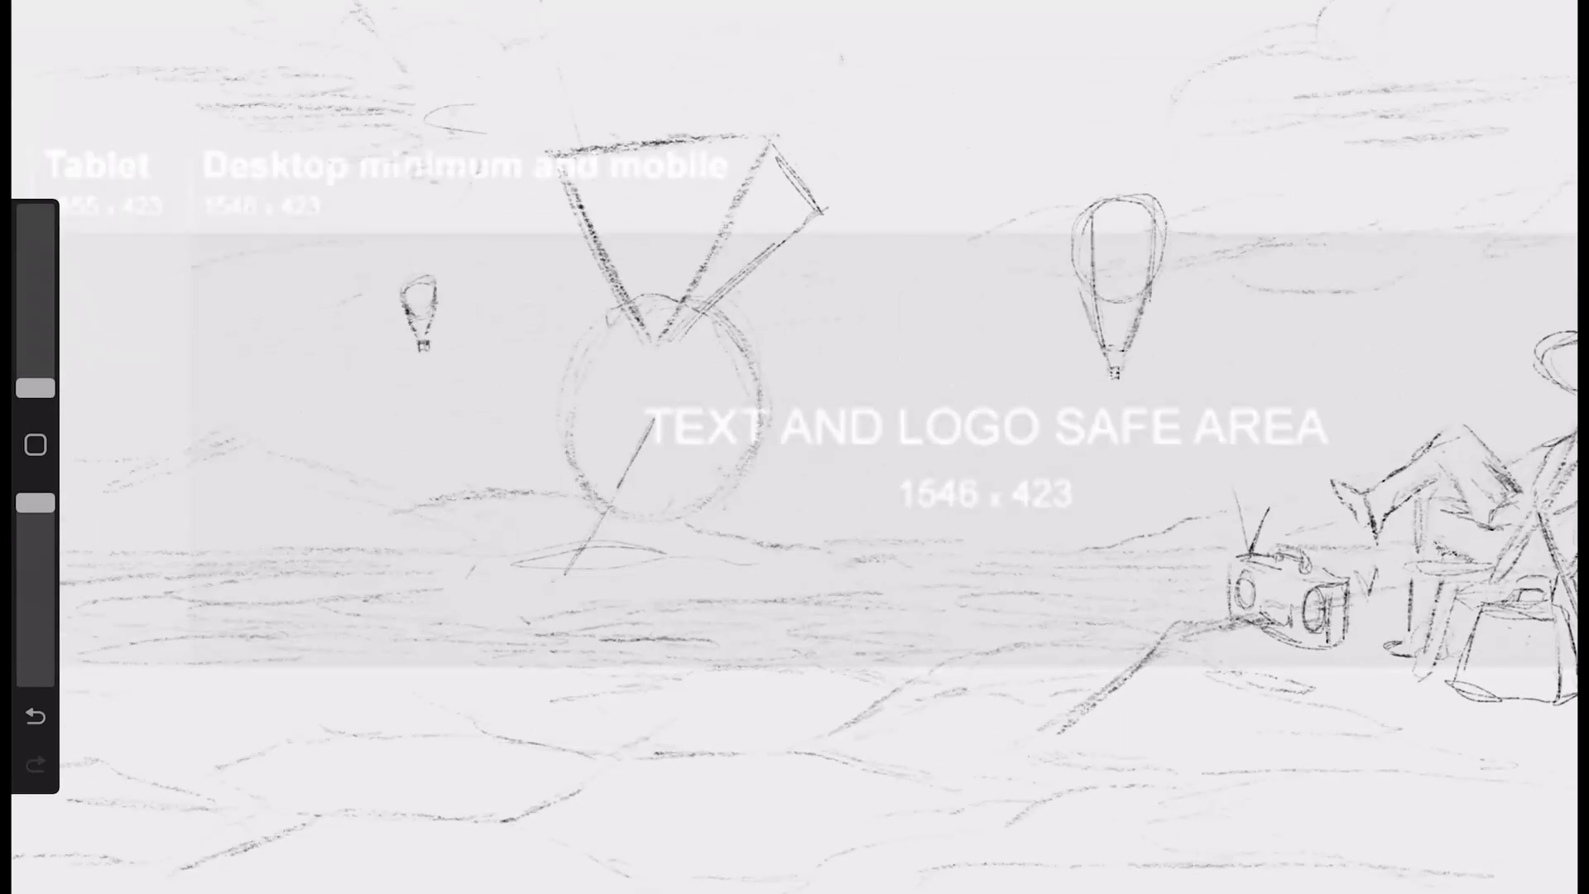
# Draw tripod legs beneath the circle and a small balloon beside the left one.
pyautogui.moveTo(662, 438); pyautogui.dragTo(571, 571)
pyautogui.moveTo(666, 418); pyautogui.dragTo(760, 592)
pyautogui.scroll(-10, 795, 447)
pyautogui.scroll(8, 794, 447)
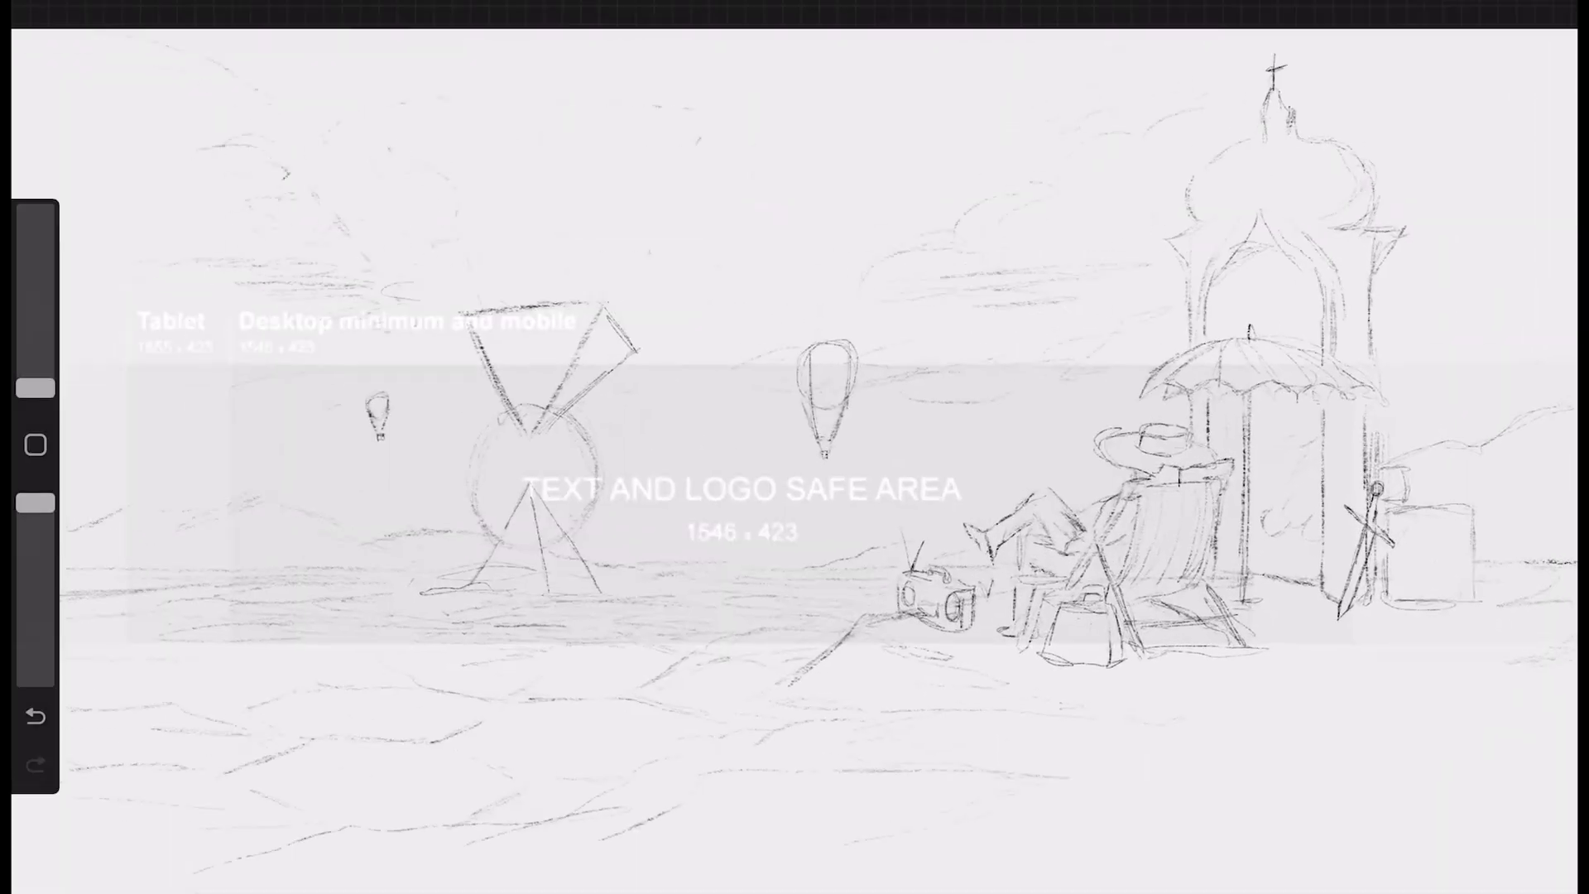
pyautogui.scroll(3, 794, 446)
pyautogui.moveTo(563, 379); pyautogui.dragTo(569, 416)
pyautogui.scroll(-8, 794, 447)
pyautogui.scroll(10, 794, 446)
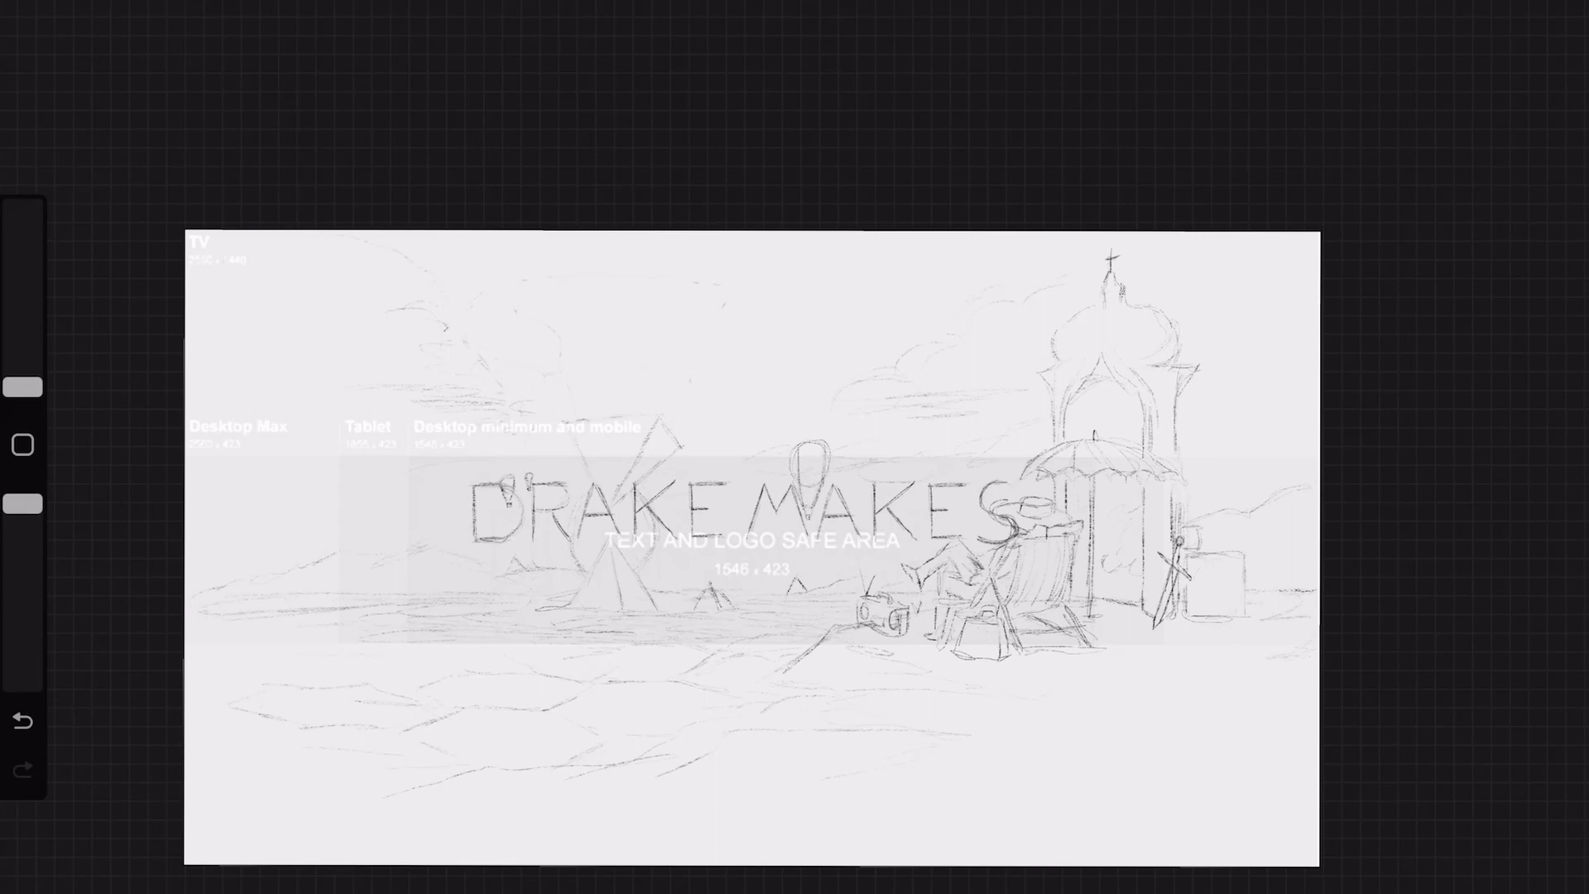
# Hide the channel-name lettering layer.
pyautogui.click(1536, 36)
pyautogui.press('e')
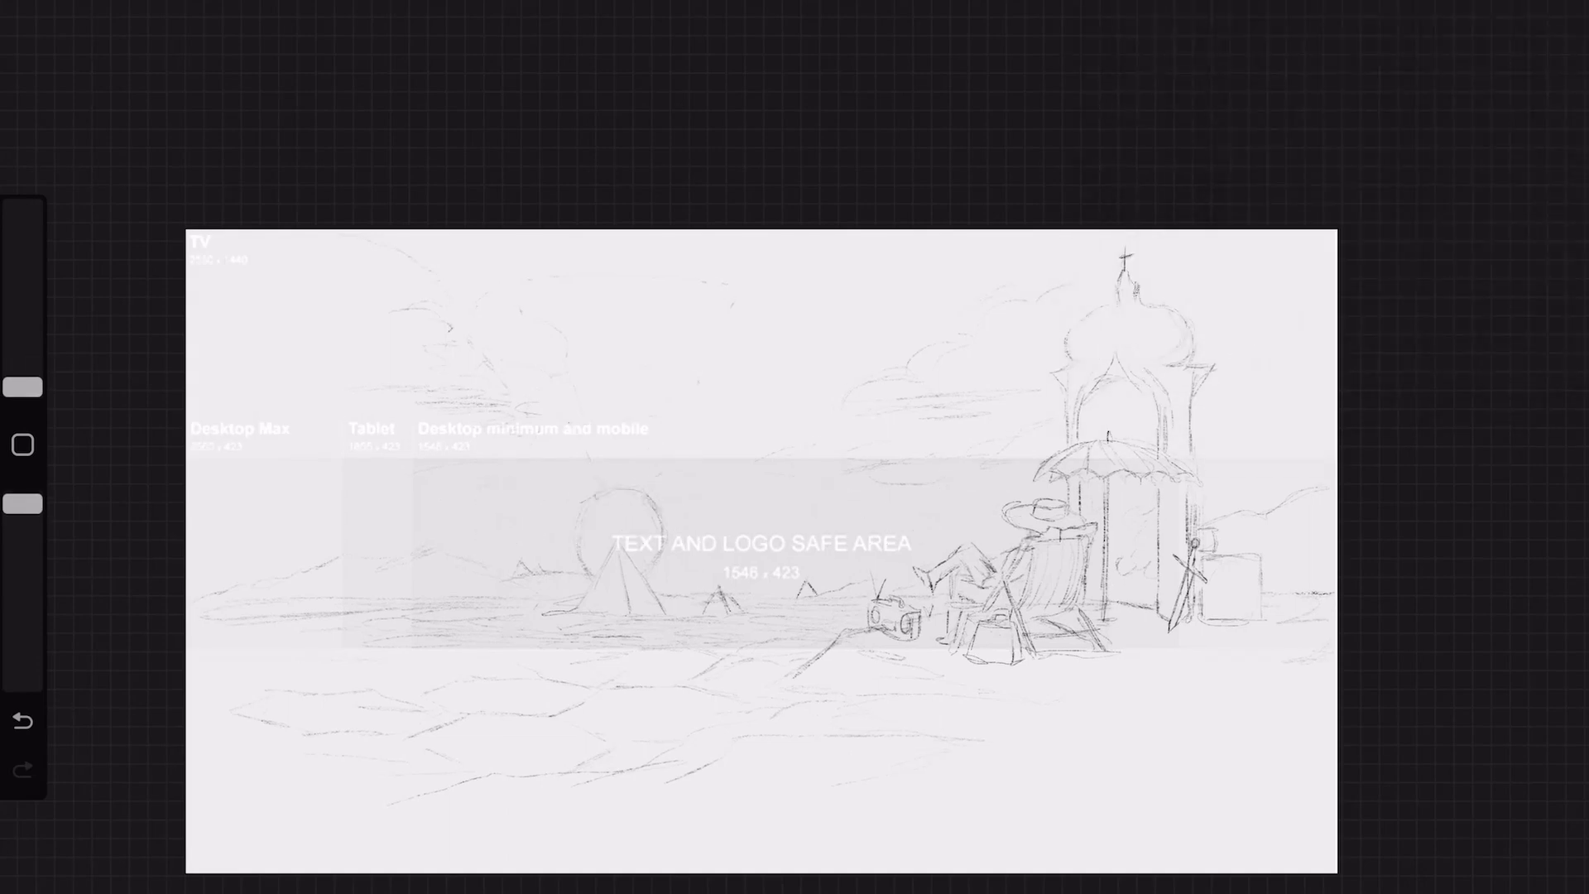
pyautogui.scroll(3, 364, 599)
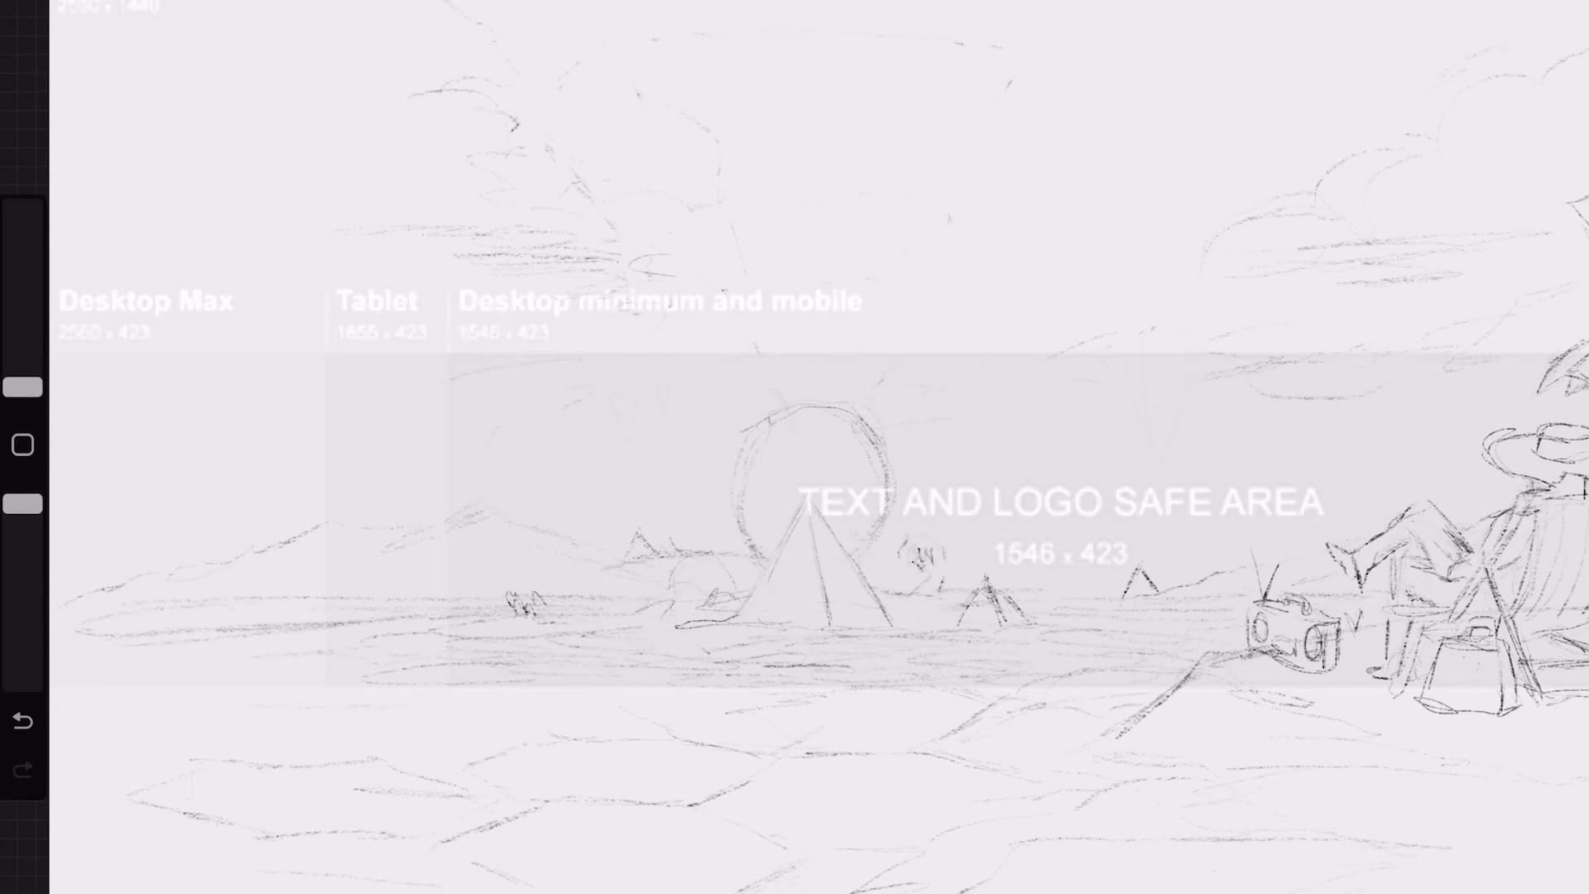
pyautogui.scroll(-3, 819, 463)
pyautogui.scroll(5, 654, 617)
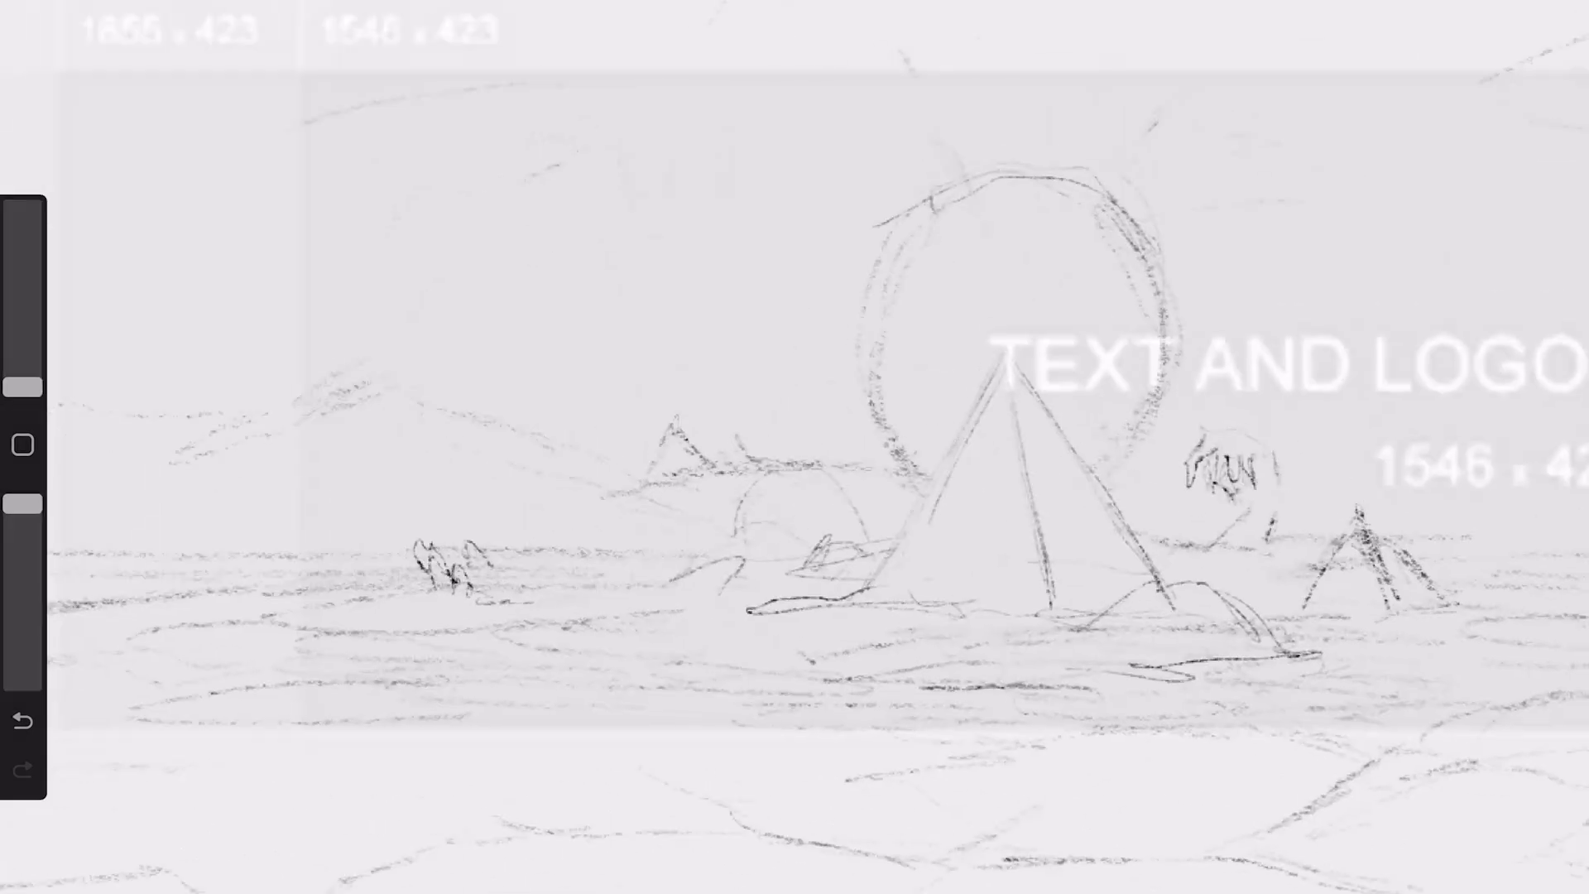
pyautogui.scroll(-3, 794, 447)
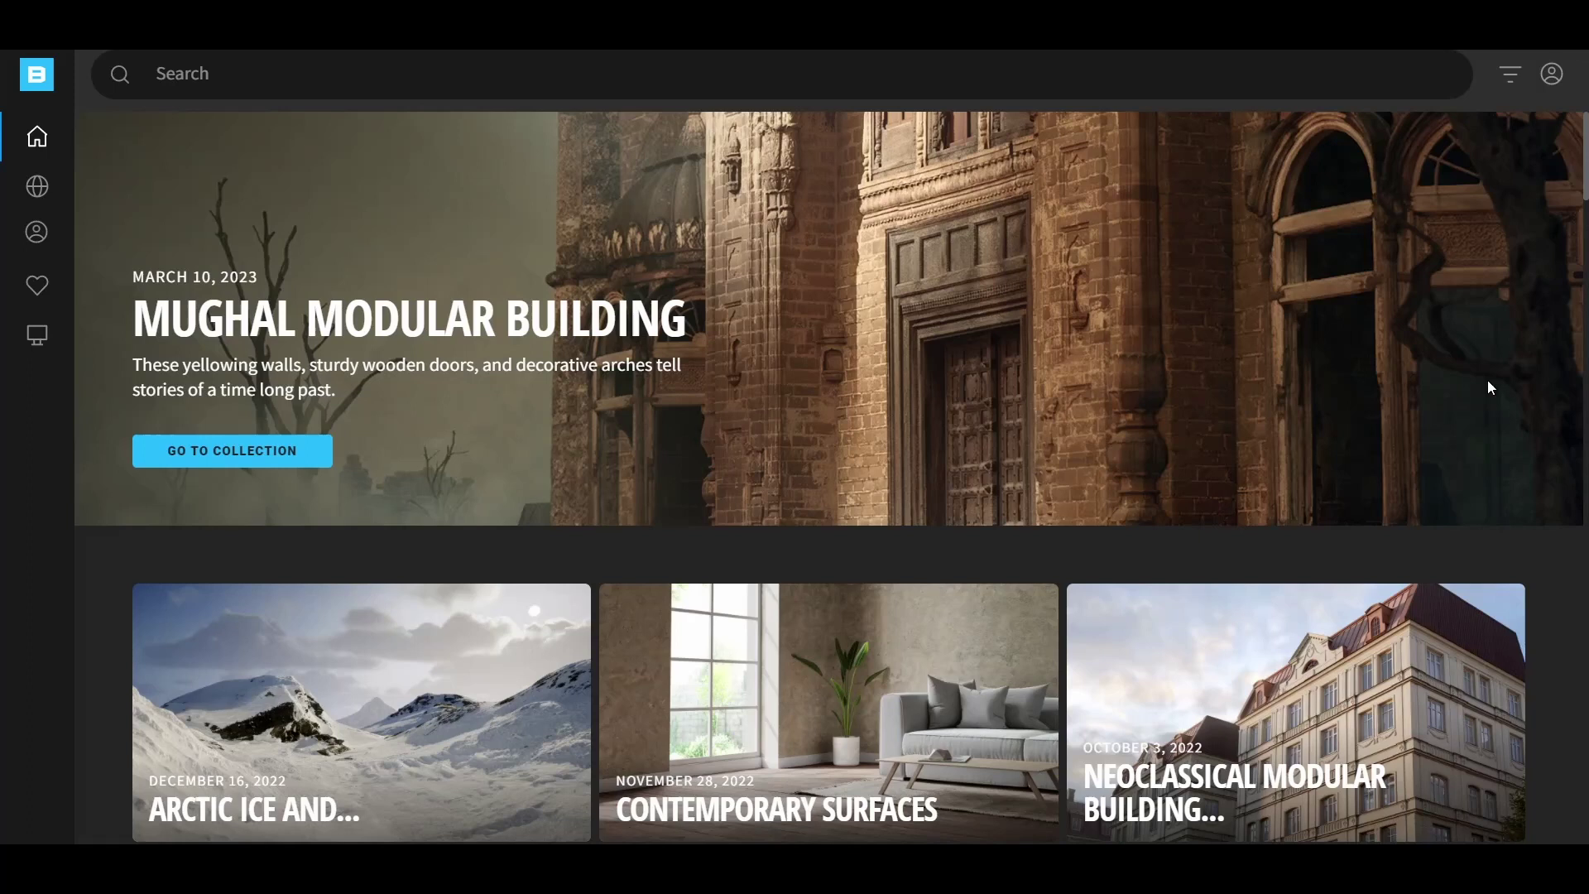
# Preview Gigantic Sandstone Terrain, flat sandstone terrain, Damaged Stone Tiles, Nordic Beach Rock Formation and Sword details.
pyautogui.scroll(-5, 1484, 399)
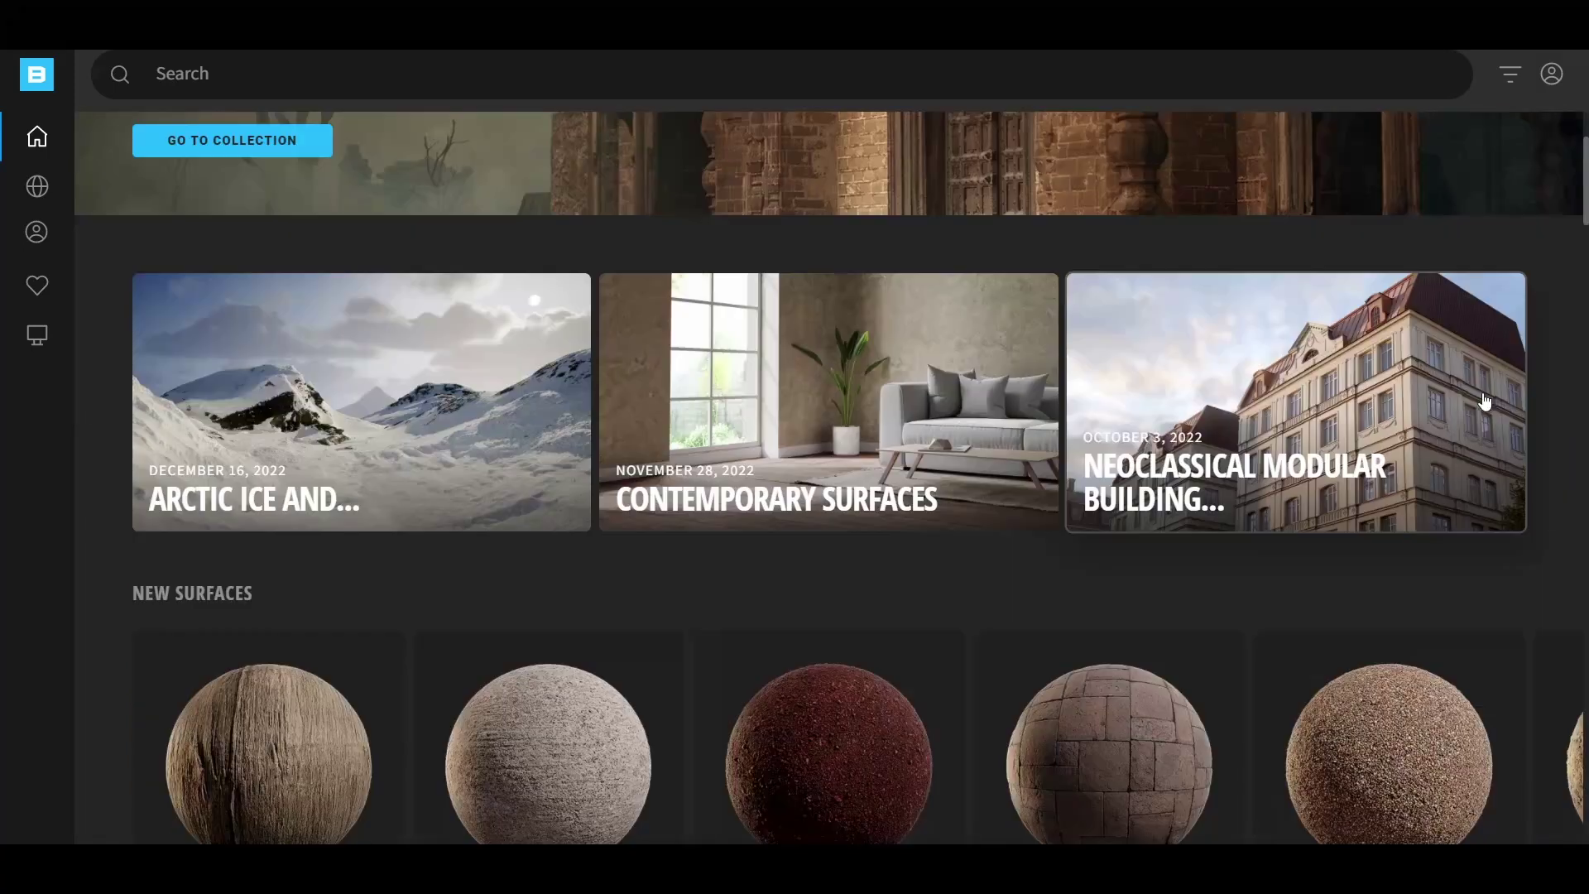
pyautogui.scroll(5, 1482, 392)
pyautogui.scroll(-5, 1482, 392)
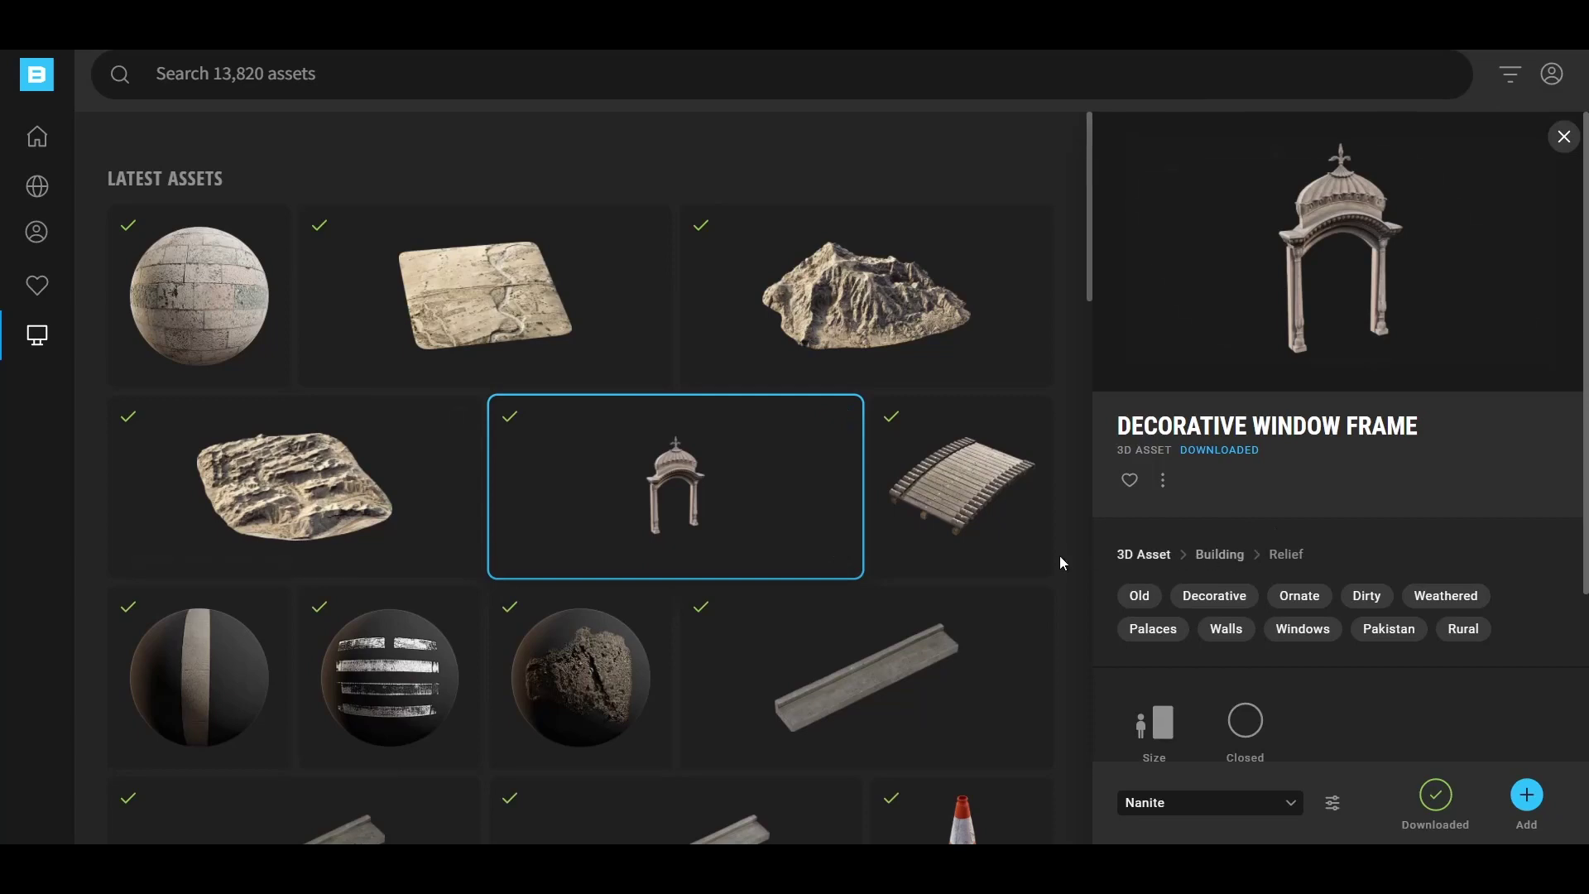
pyautogui.click(810, 346)
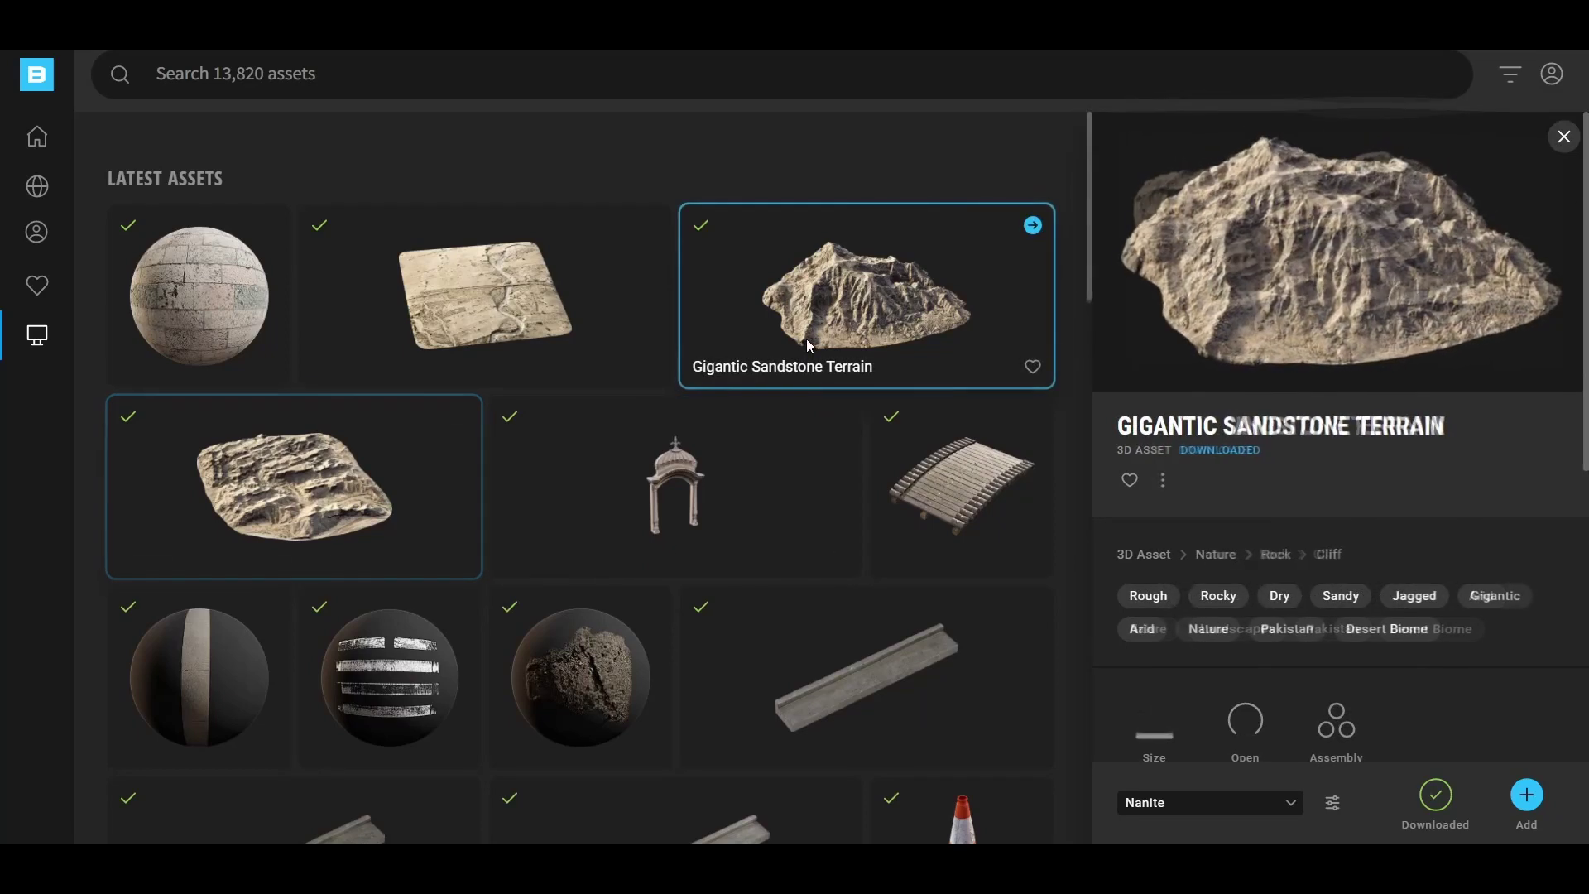
pyautogui.click(544, 325)
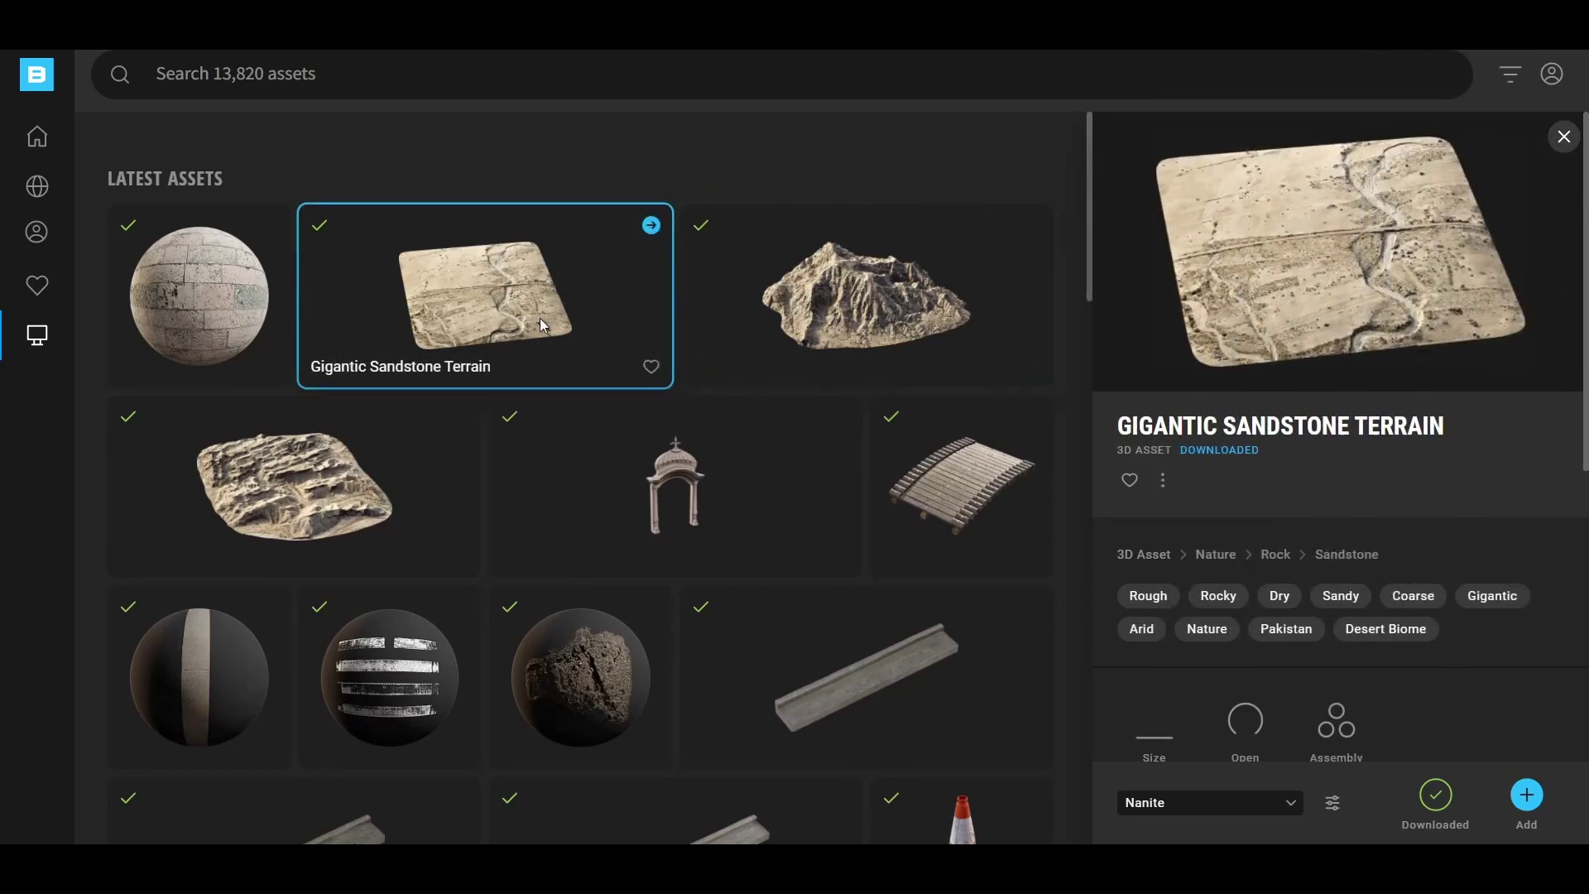
pyautogui.click(161, 314)
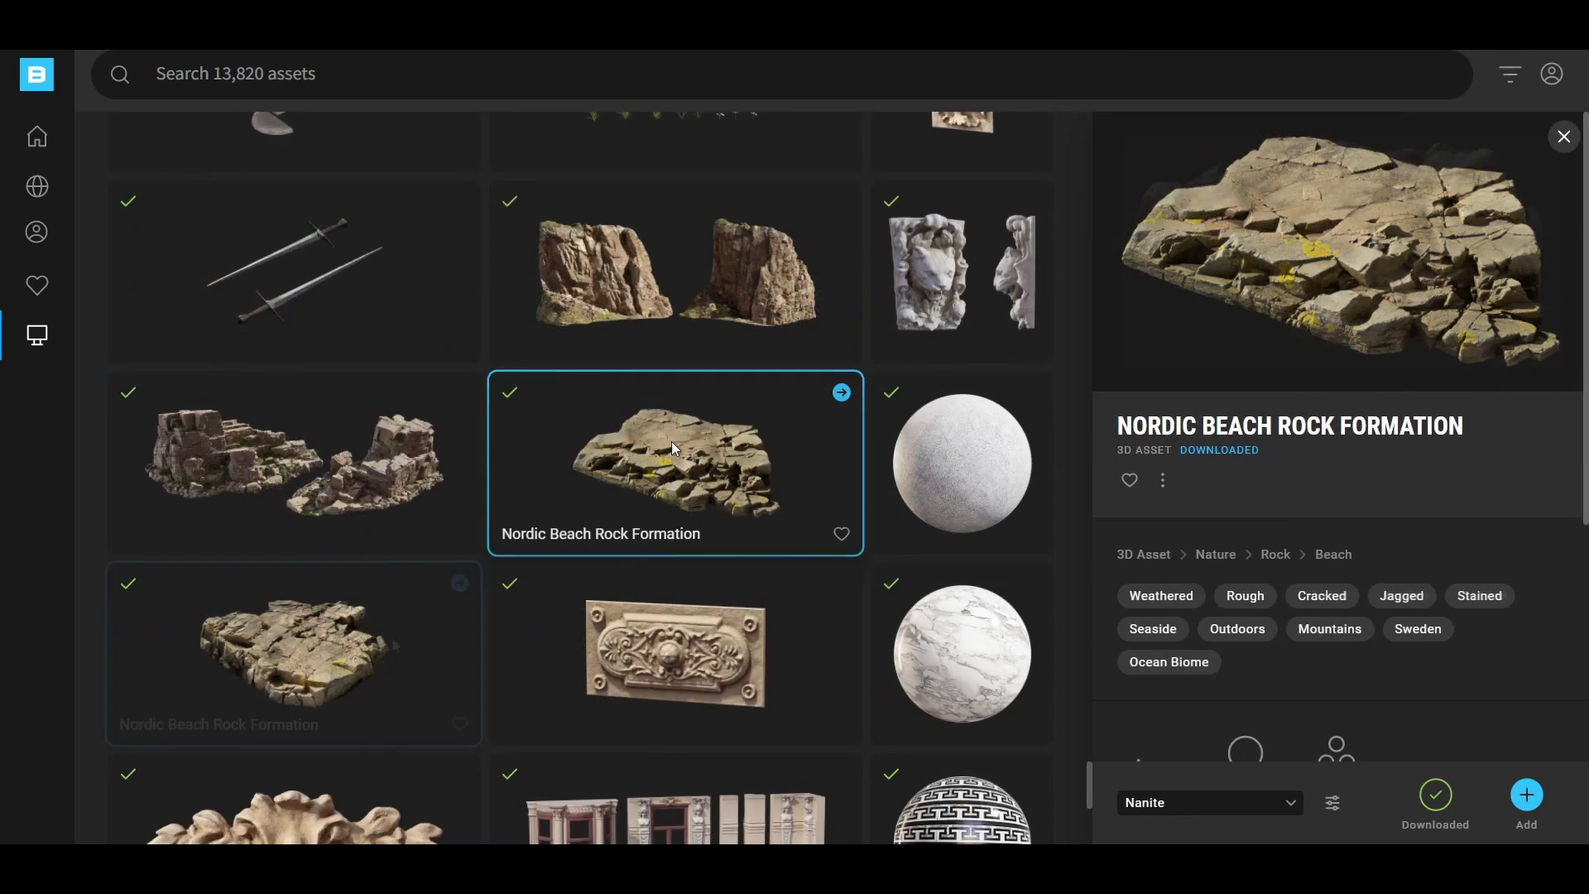
pyautogui.click(392, 638)
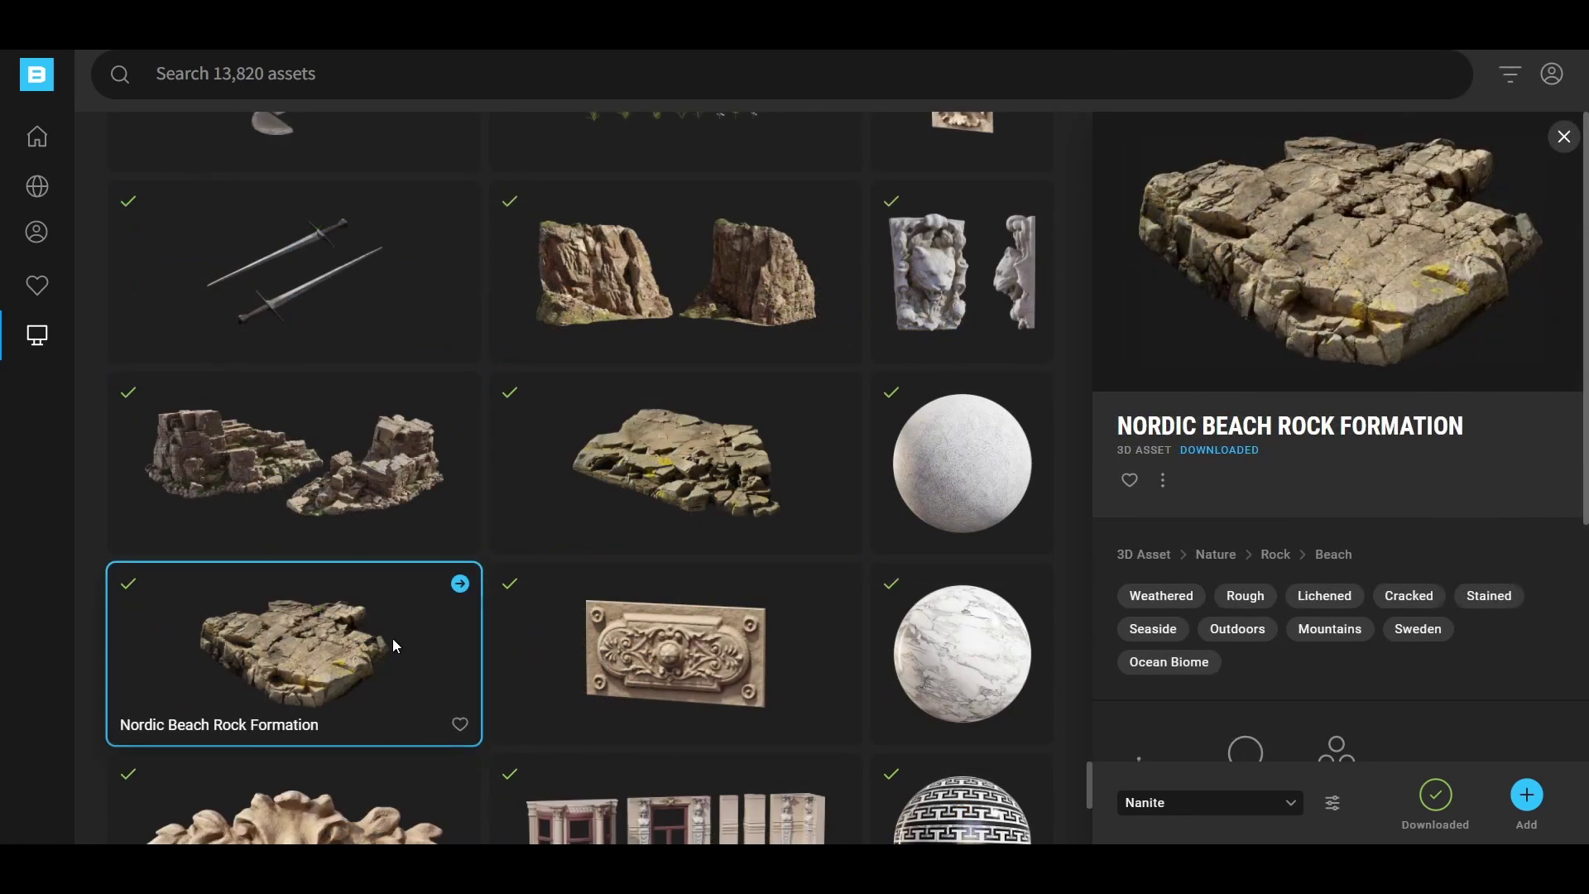
pyautogui.click(336, 298)
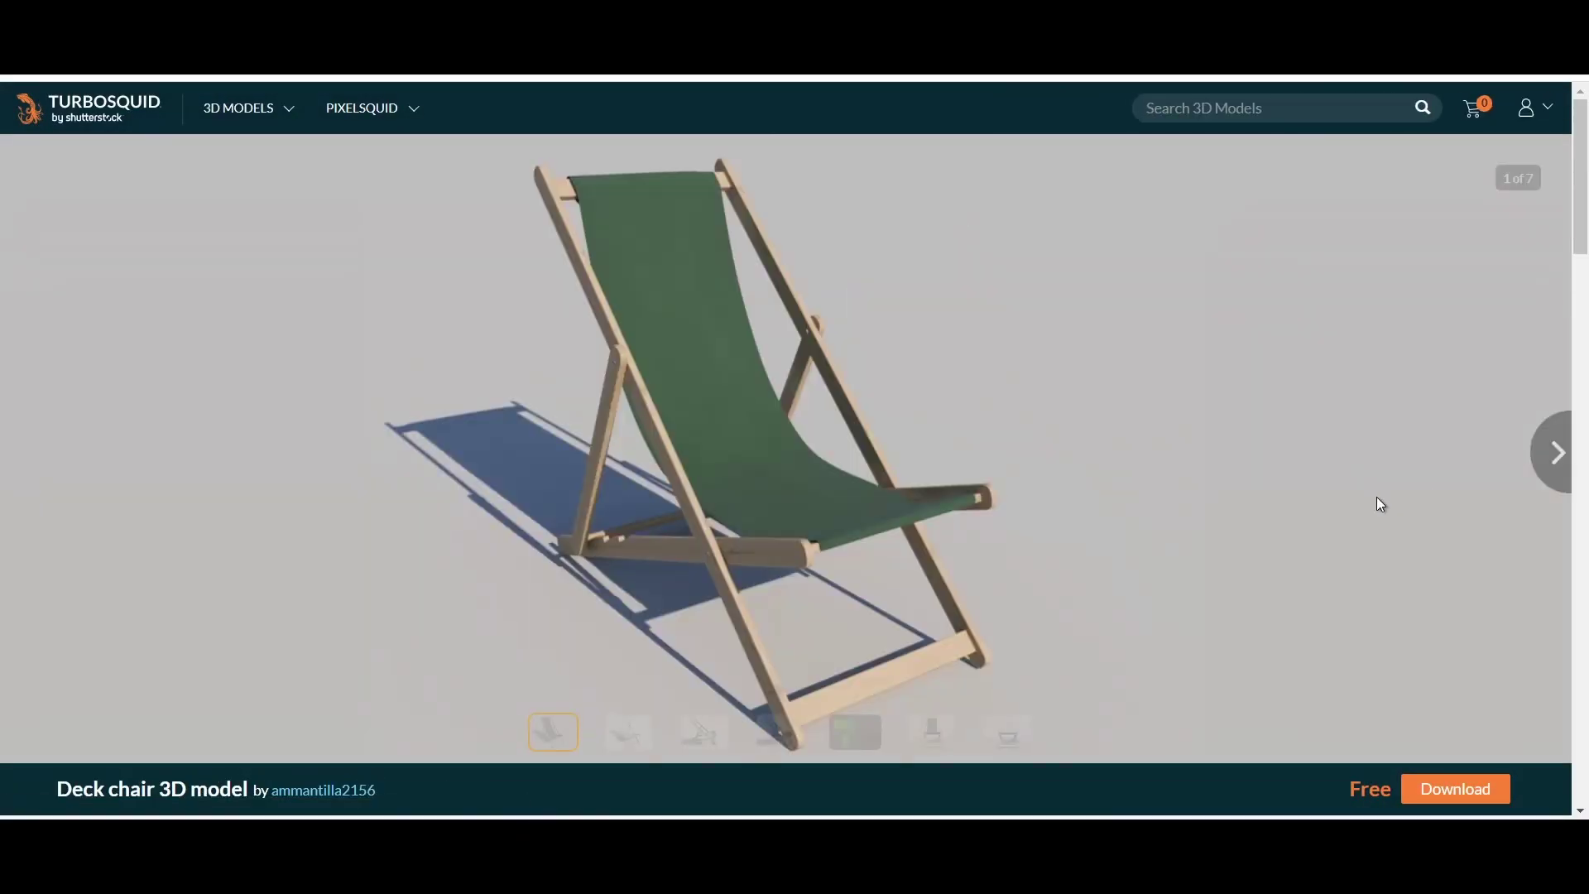
# Flip through the deck chair and suitcase image galleries on TurboSquid.
pyautogui.click(1547, 451)
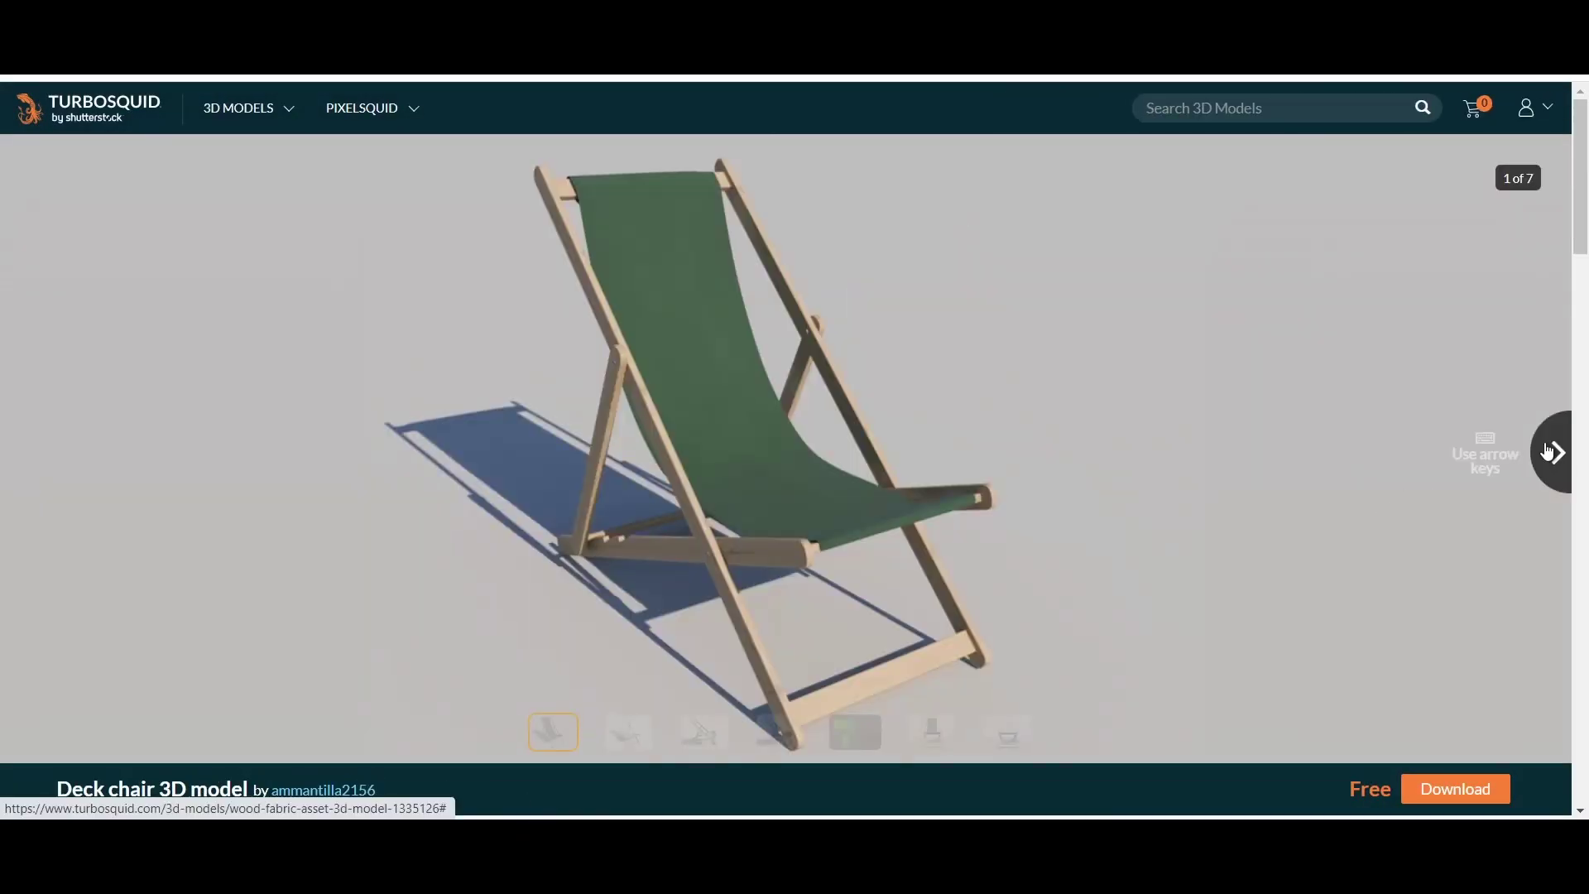
pyautogui.click(1548, 451)
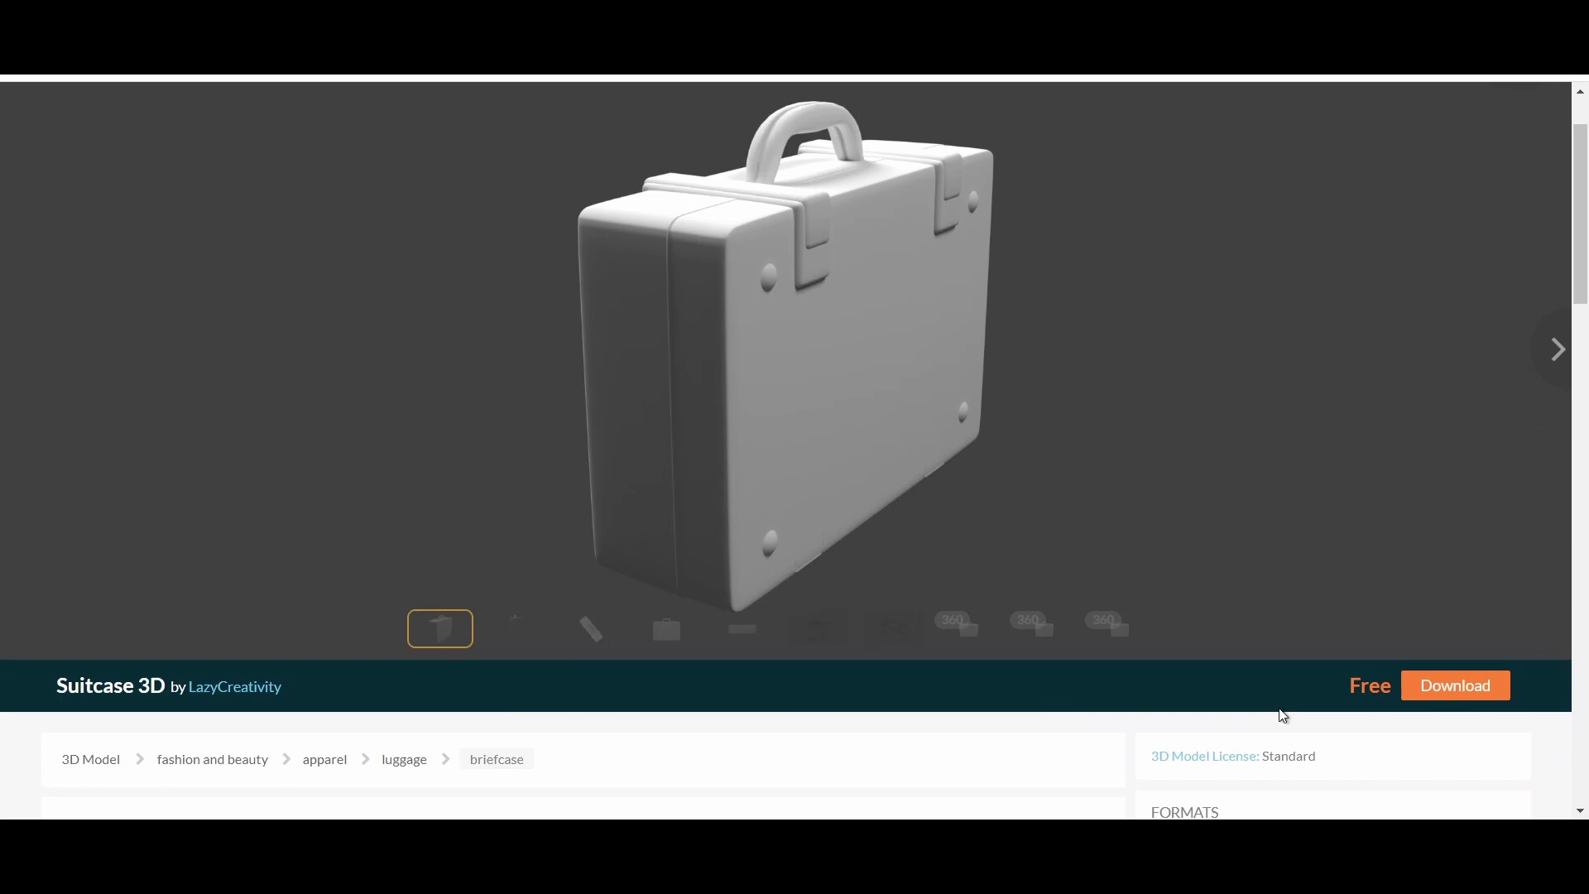
pyautogui.scroll(1, 1330, 695)
pyautogui.click(1556, 408)
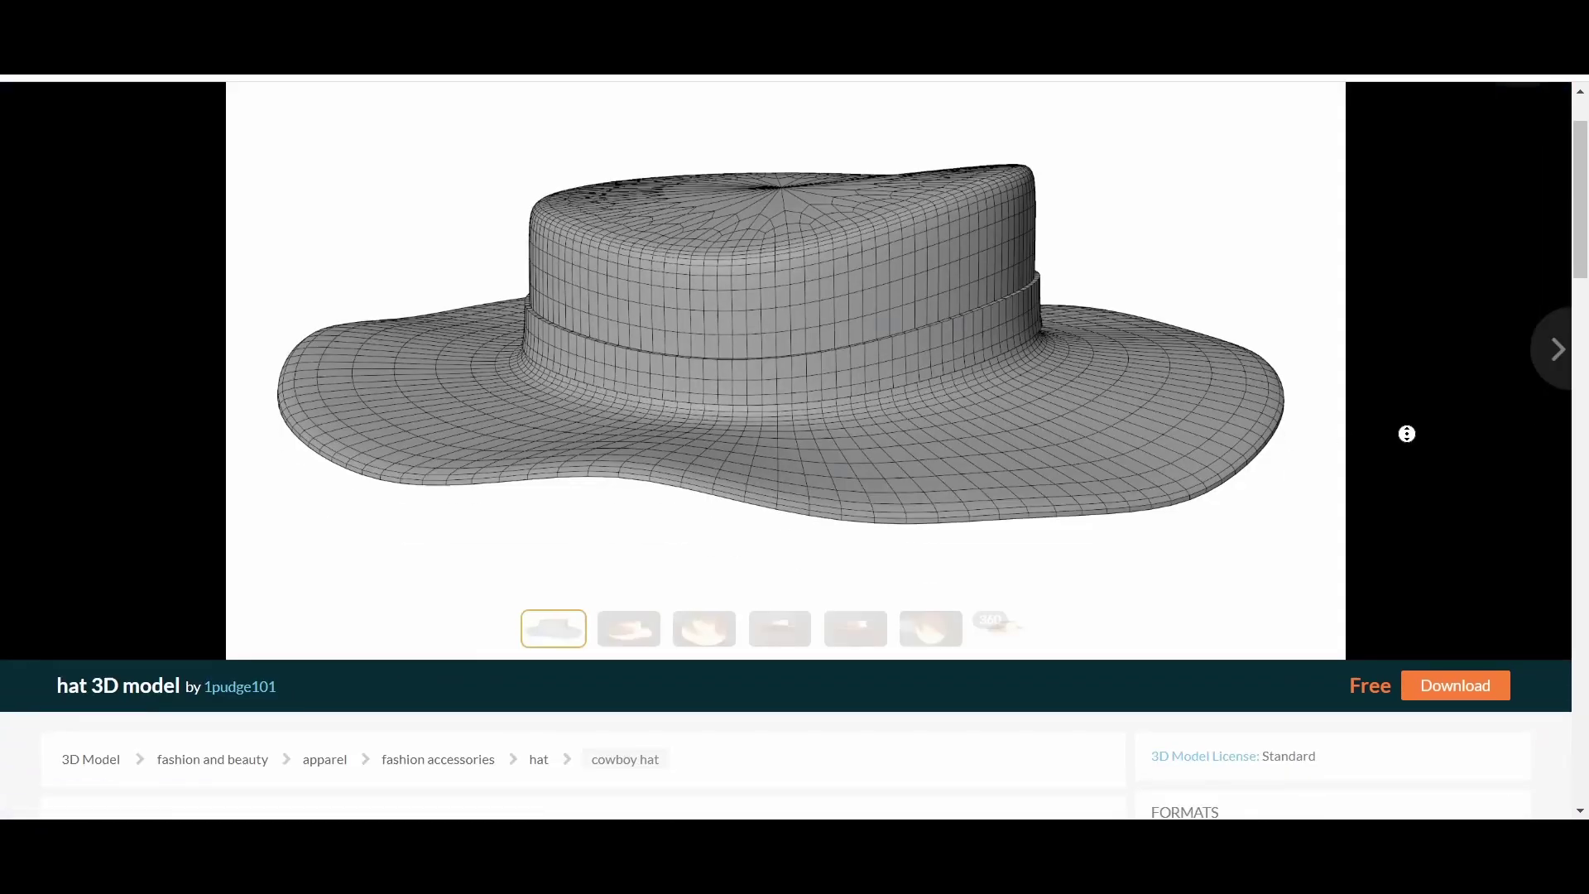
pyautogui.scroll(1, 1407, 434)
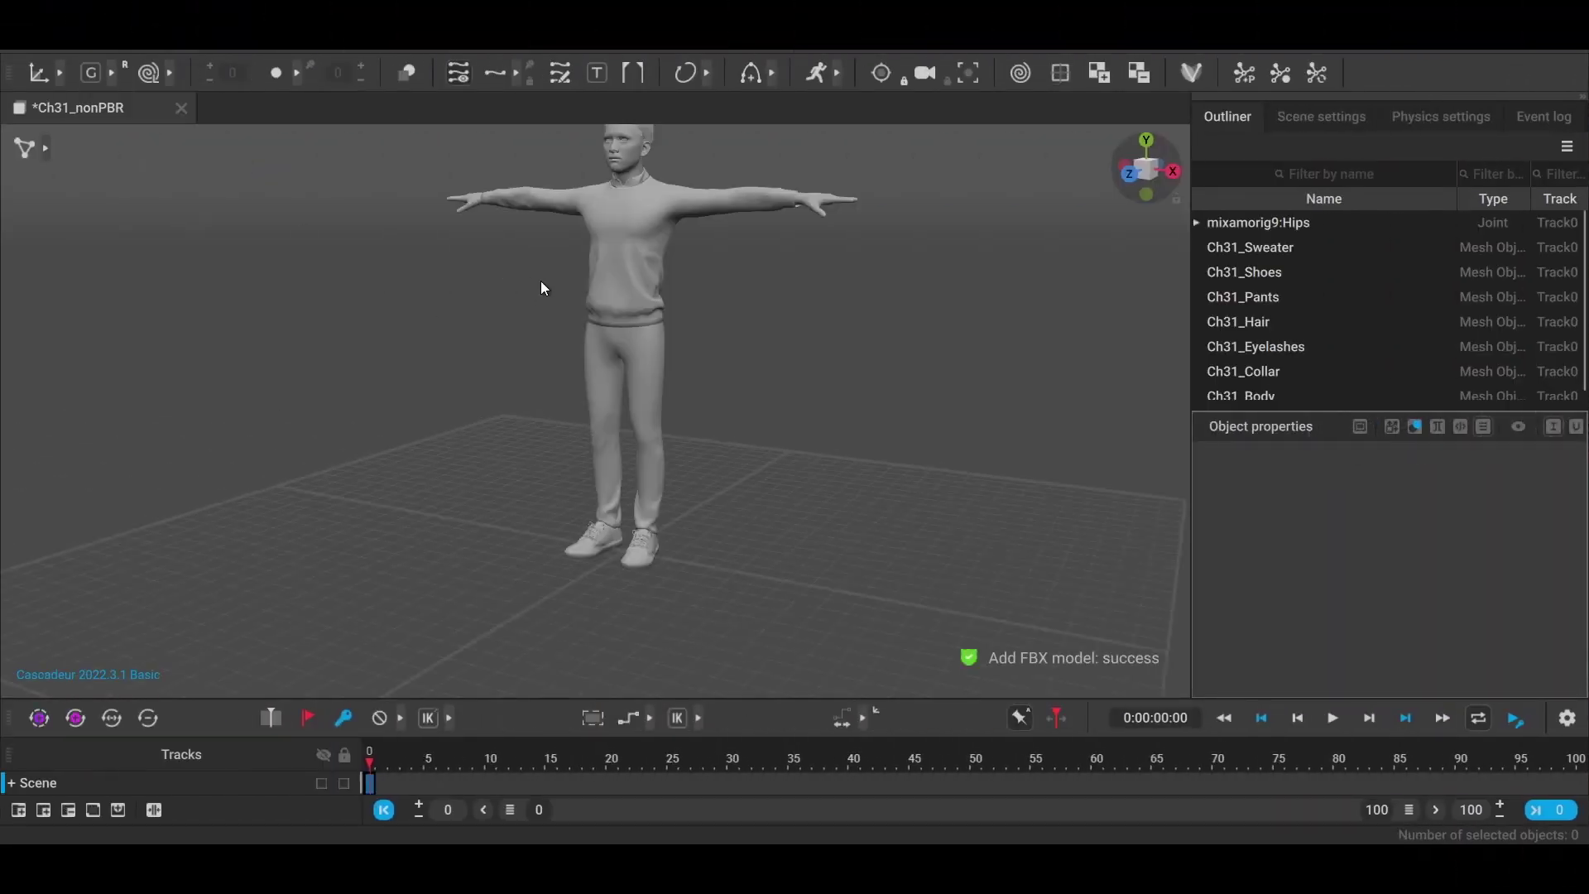
# Select the LeftForeArm joint, mirror the pose, and add rig elements to the character.
pyautogui.click(45, 147)
pyautogui.click(818, 300)
pyautogui.moveTo(818, 304); pyautogui.dragTo(776, 394, button='right')
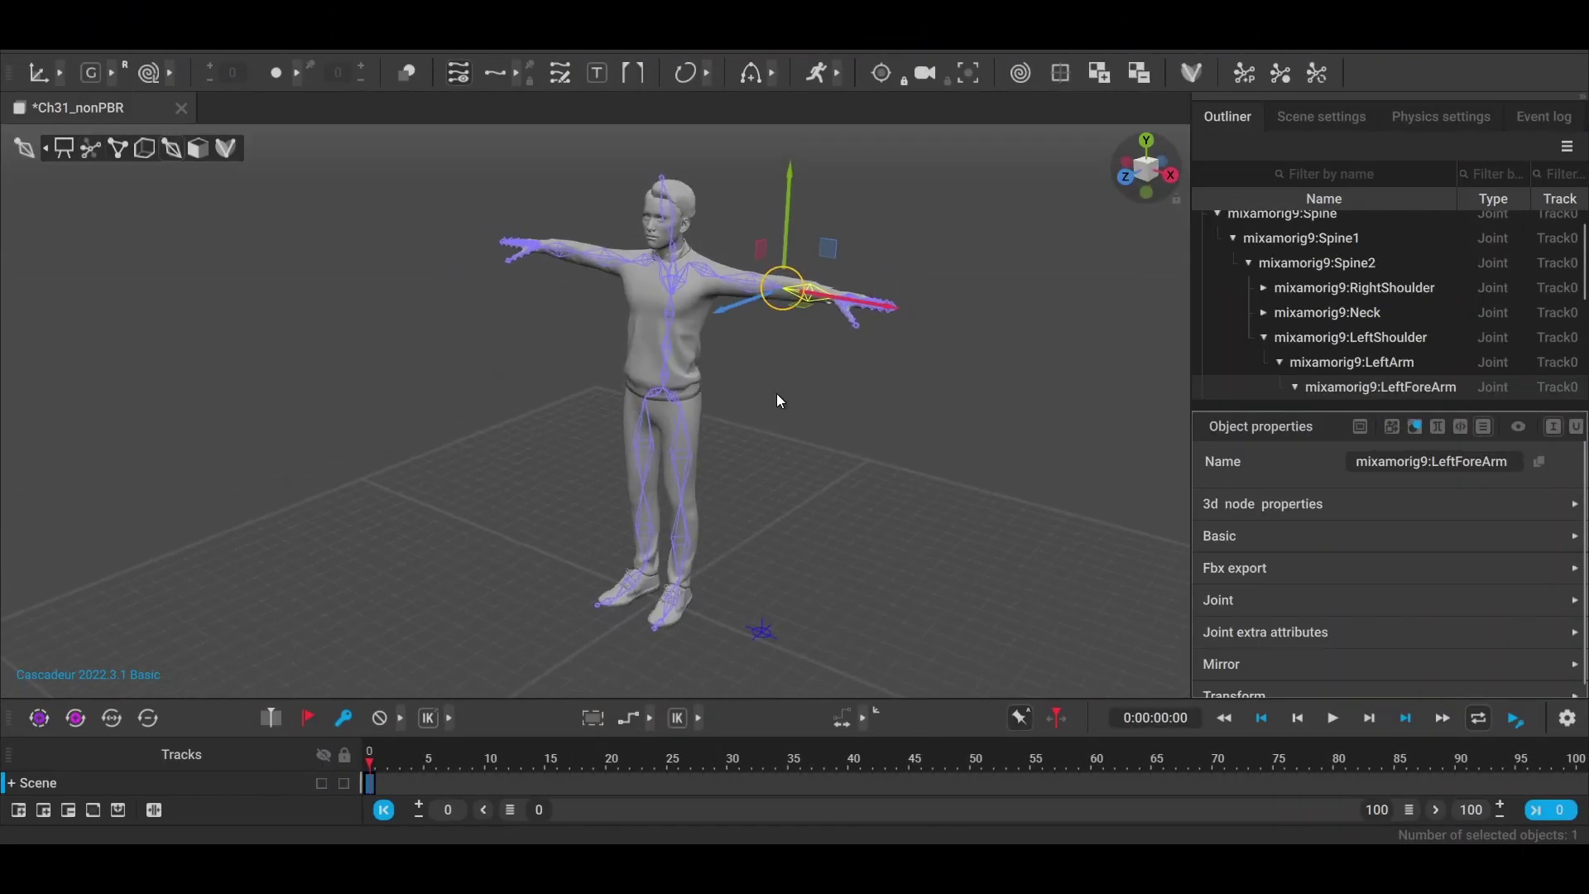
pyautogui.moveTo(976, 322); pyautogui.dragTo(1029, 333, button='right')
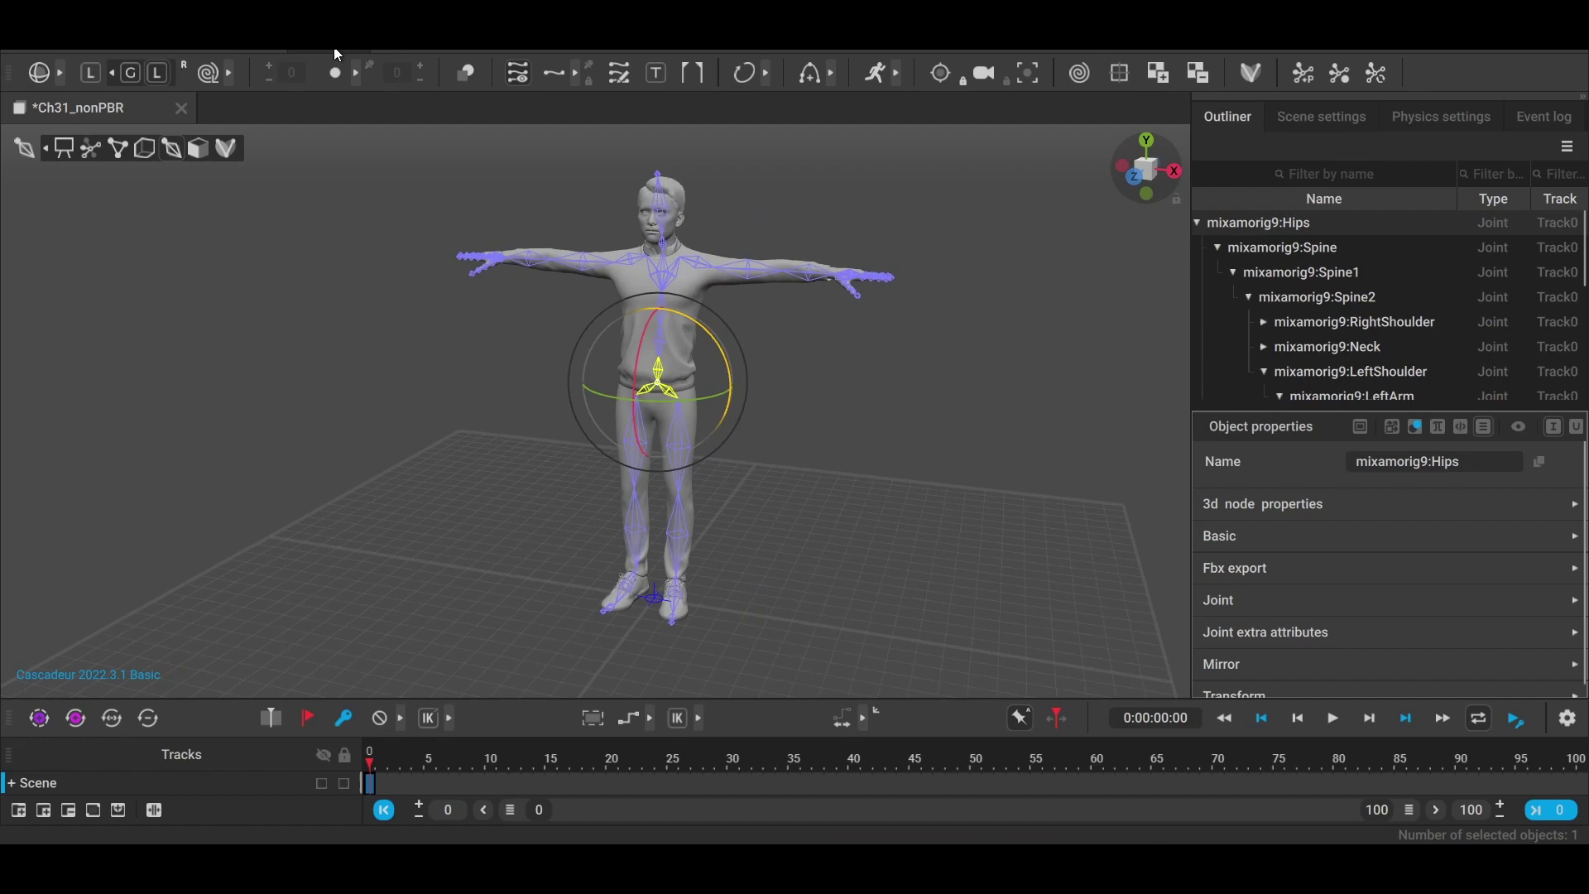
pyautogui.click(360, 70)
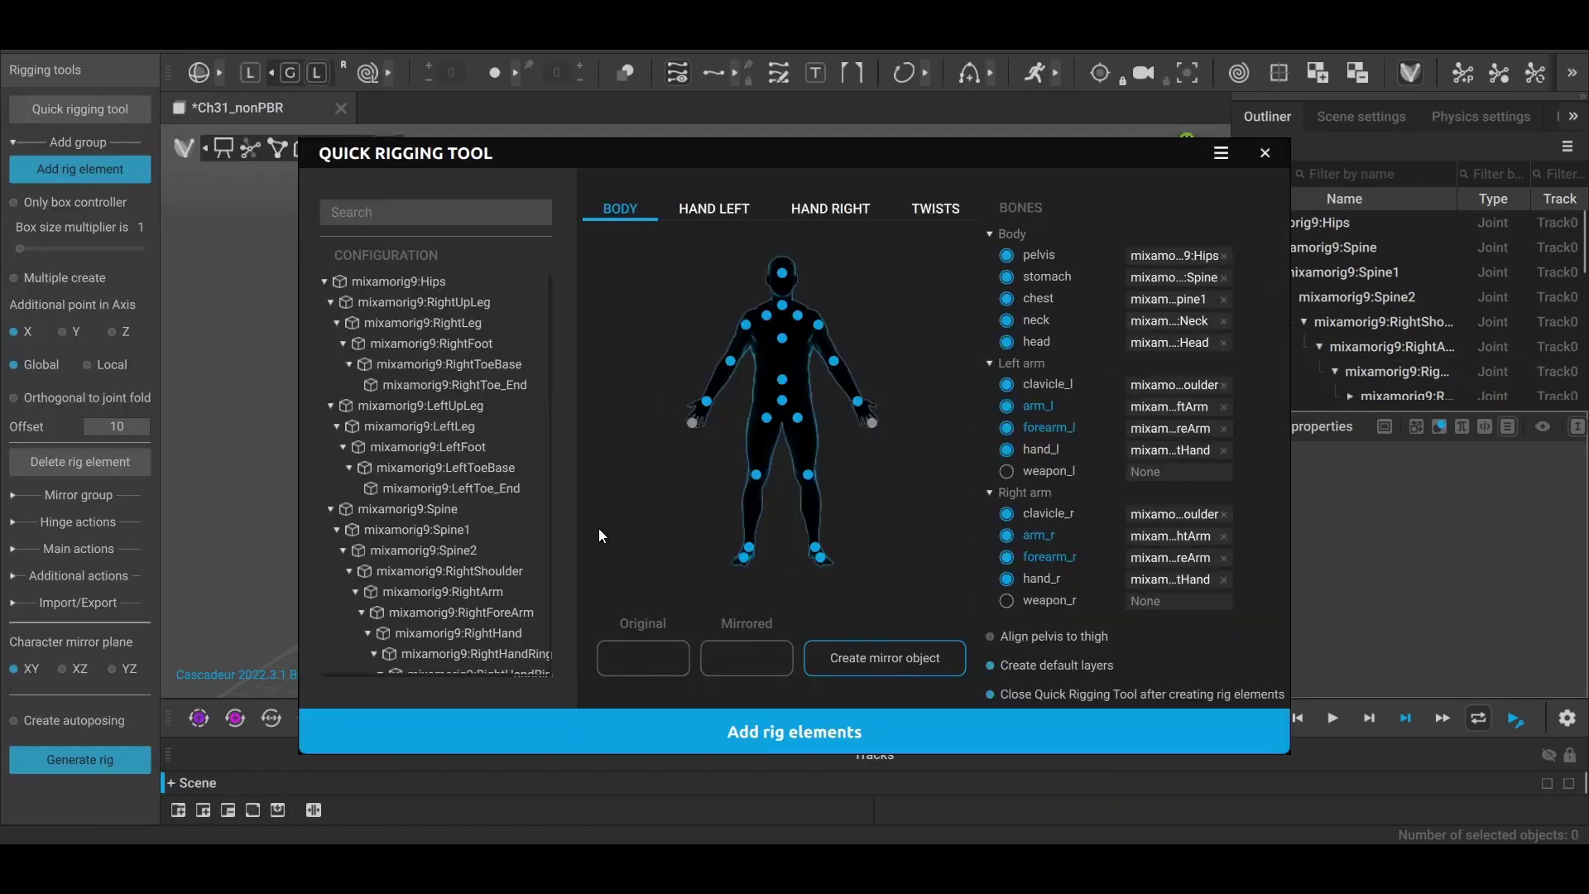
pyautogui.click(819, 744)
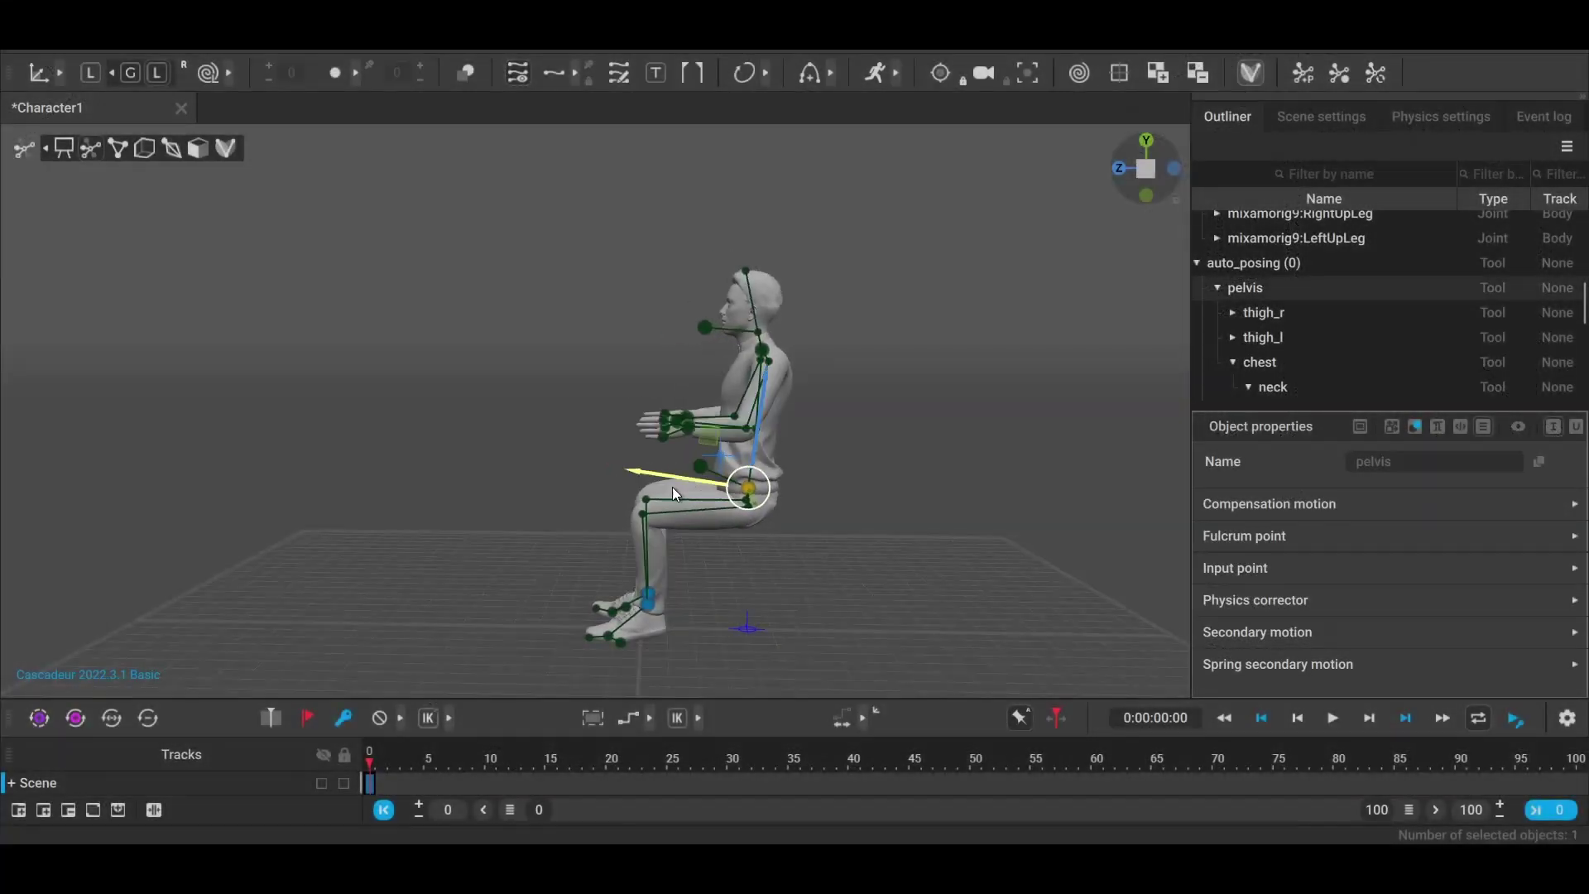
# Drag the pelvis controller to lean the seated character back, then hide the rig controllers.
pyautogui.moveTo(672, 487); pyautogui.dragTo(752, 490)
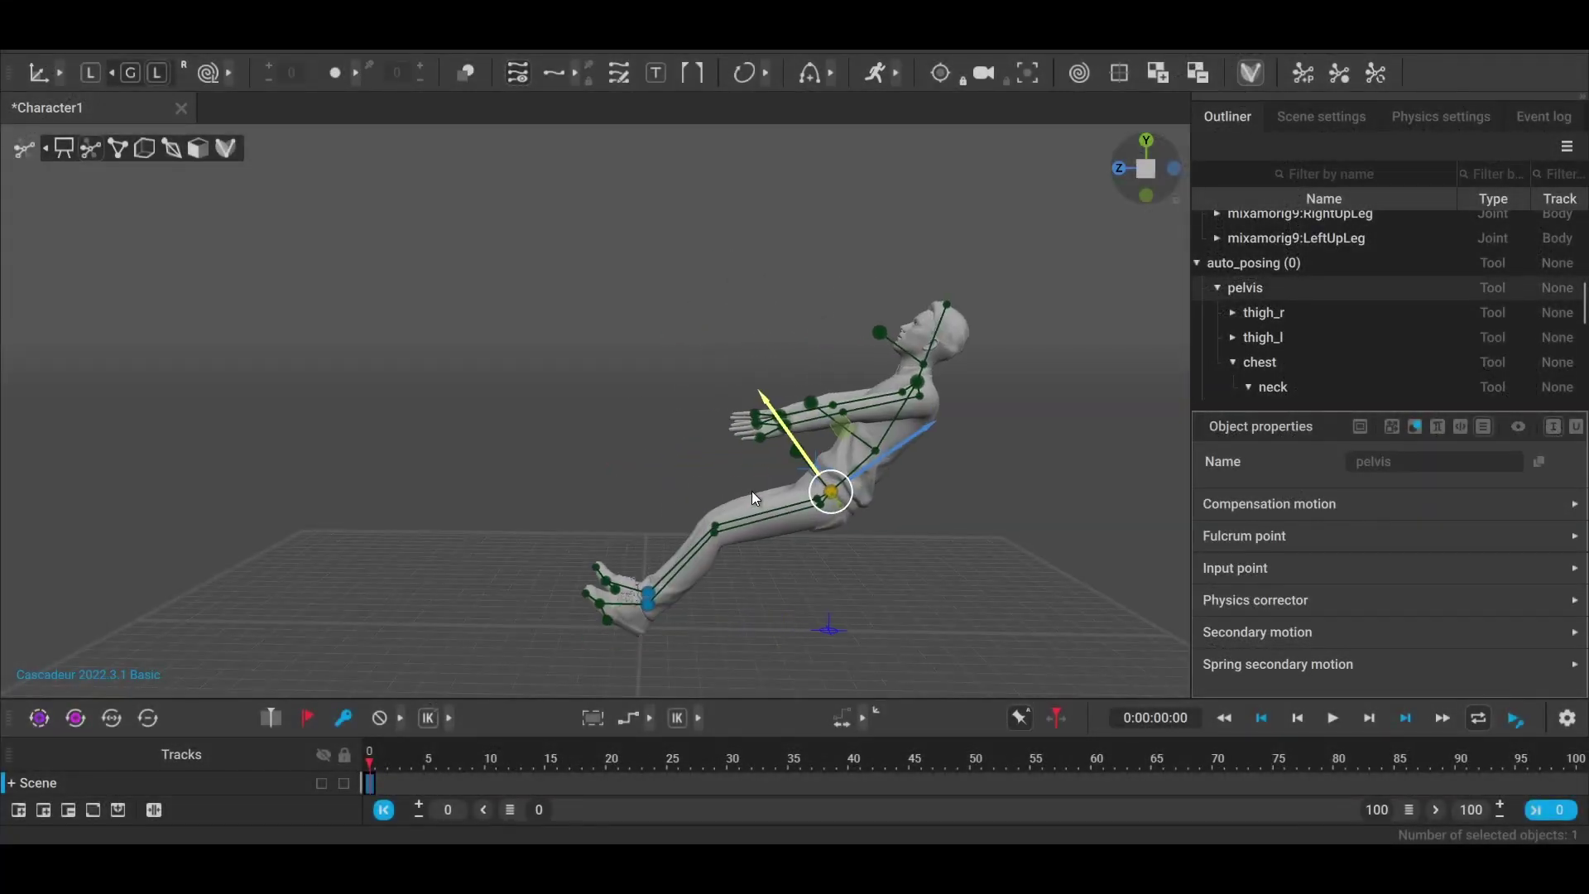
pyautogui.moveTo(752, 490); pyautogui.dragTo(644, 430, button='right')
pyautogui.moveTo(644, 430); pyautogui.dragTo(594, 434)
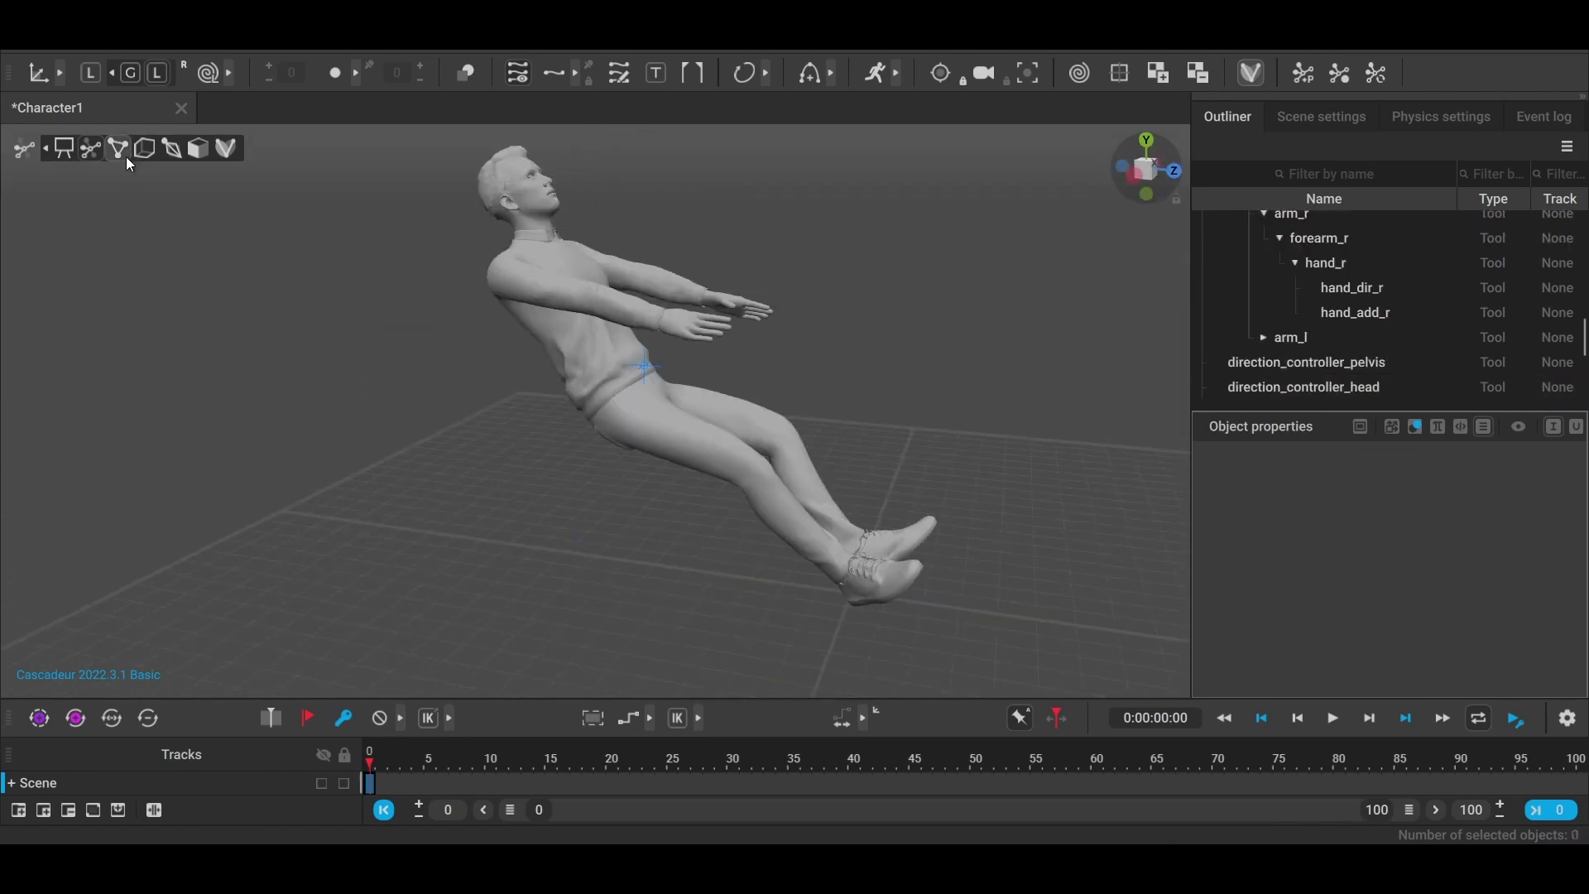
pyautogui.click(632, 265)
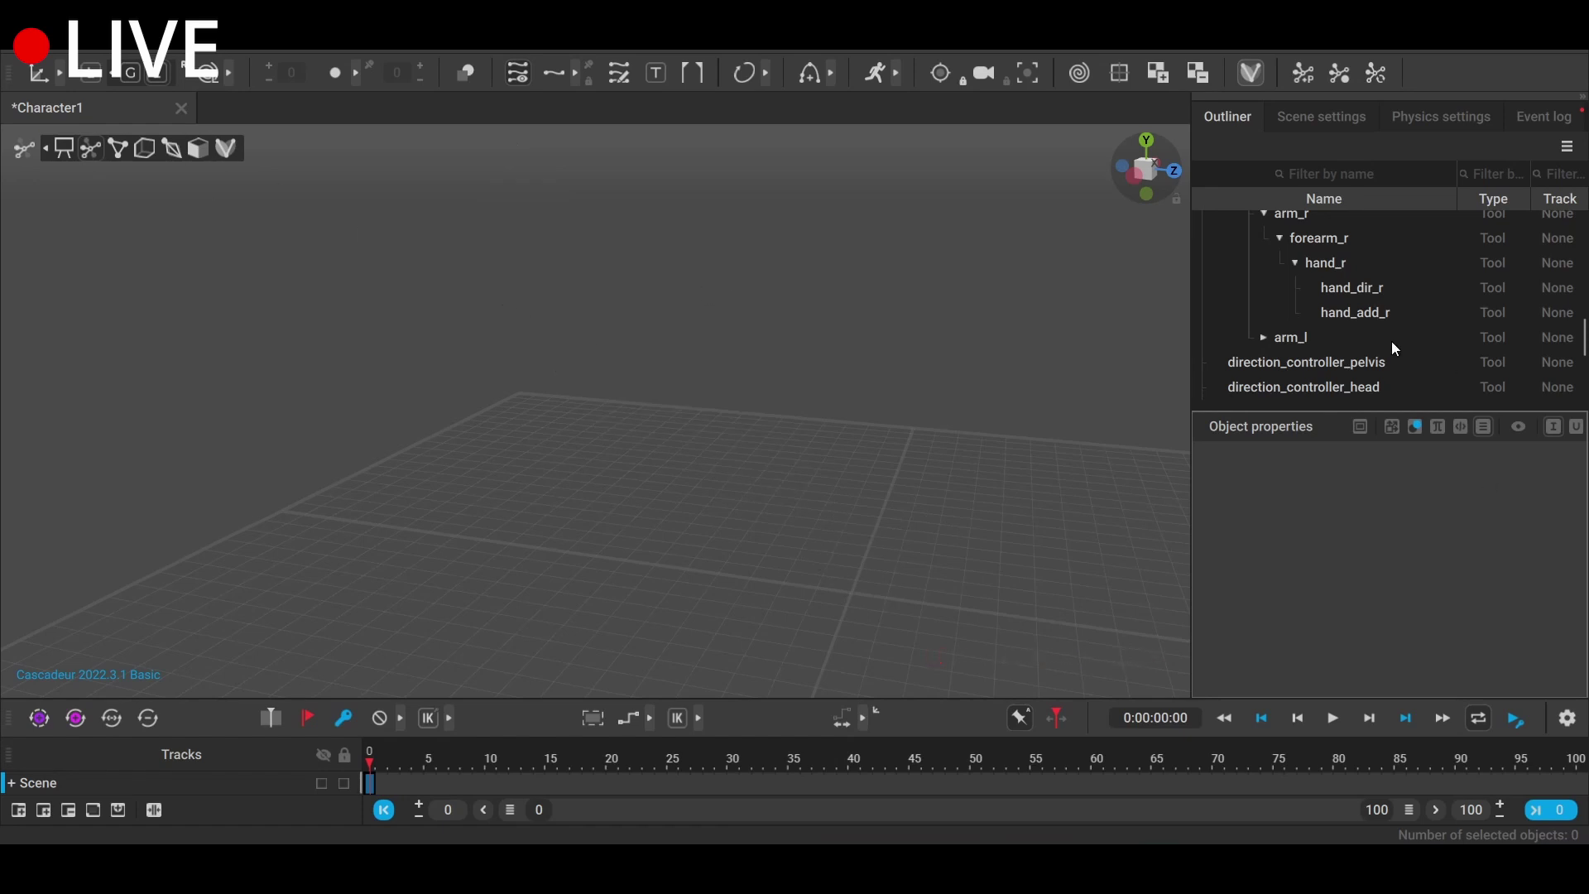
# Adjust the Hips, right foot, pelvis and right hand controllers to straighten the seated character.
pyautogui.scroll(10, 1316, 265)
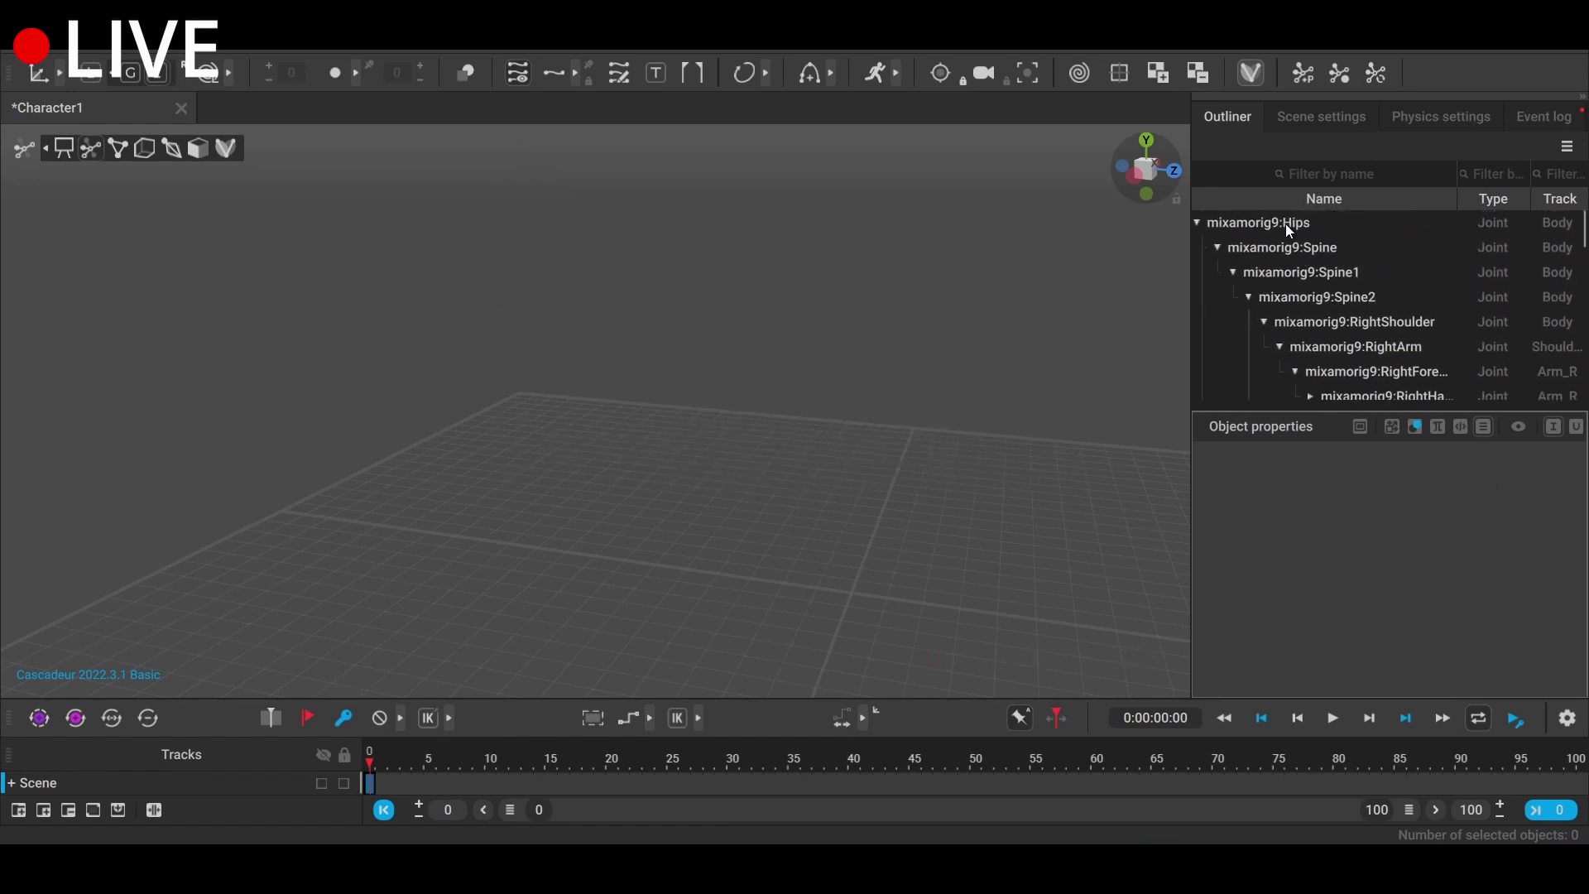
pyautogui.click(1278, 223)
pyautogui.moveTo(830, 364); pyautogui.dragTo(709, 365, button='right')
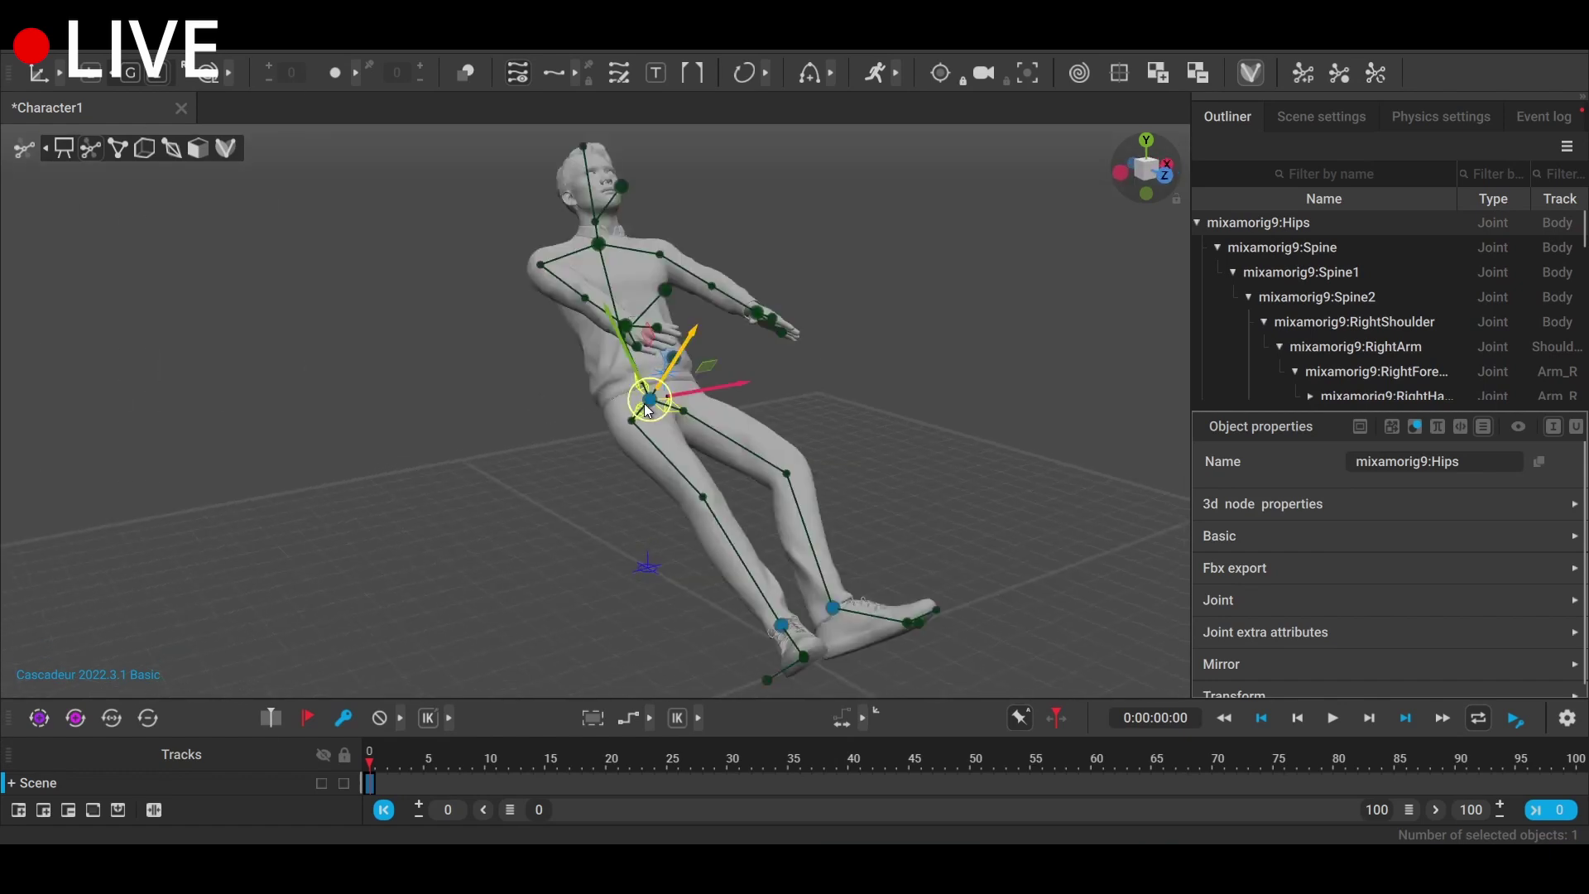
pyautogui.moveTo(855, 412); pyautogui.dragTo(1026, 389, button='right')
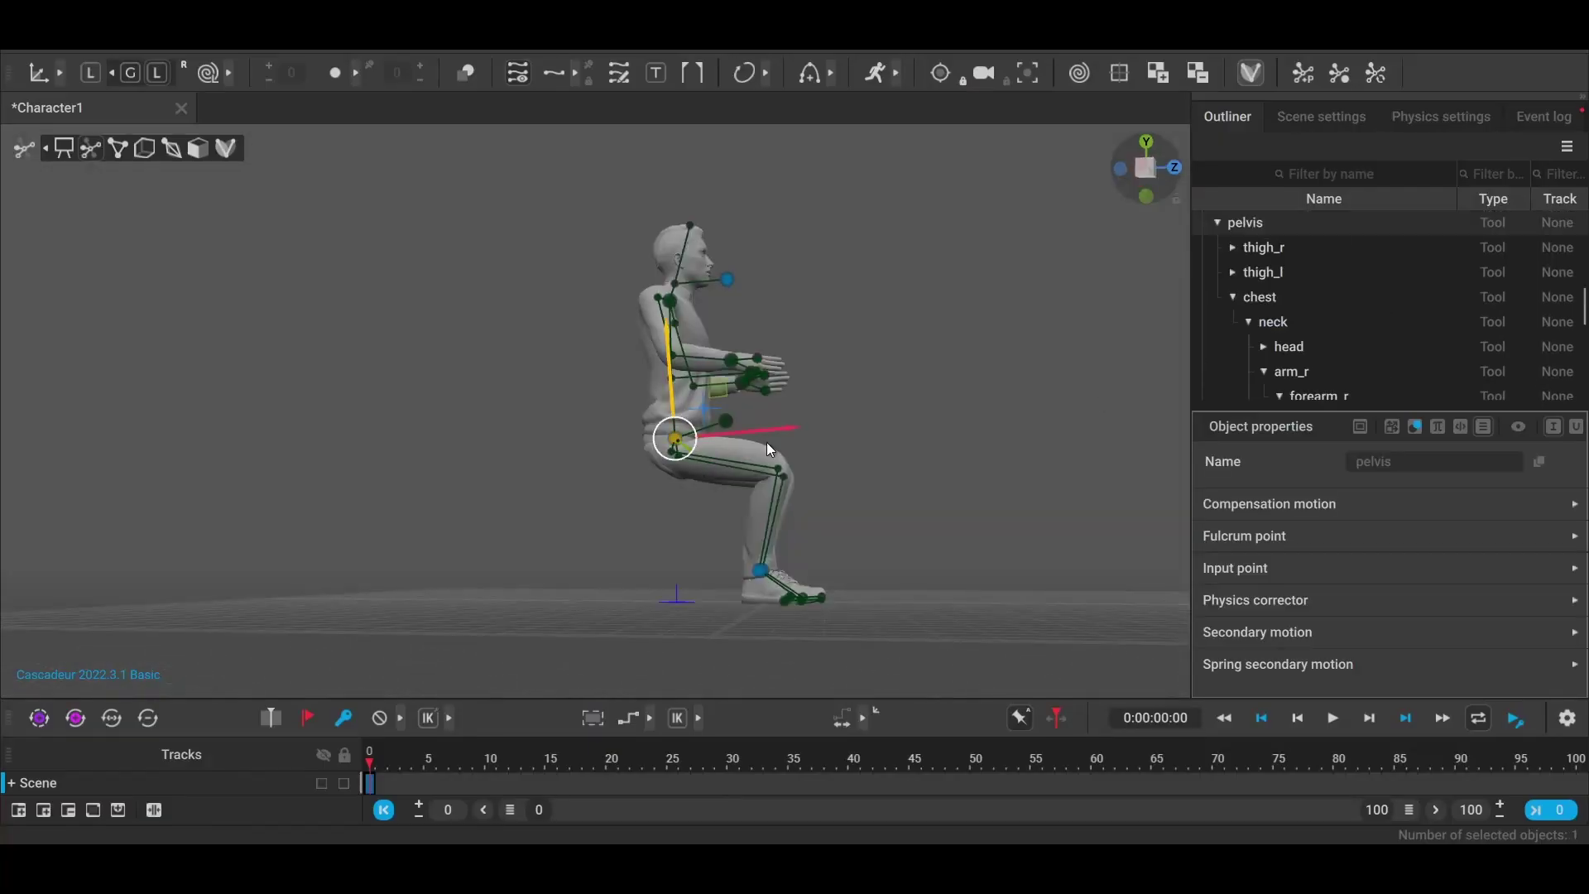
pyautogui.moveTo(732, 485); pyautogui.dragTo(683, 616, button='right')
pyautogui.click(684, 617)
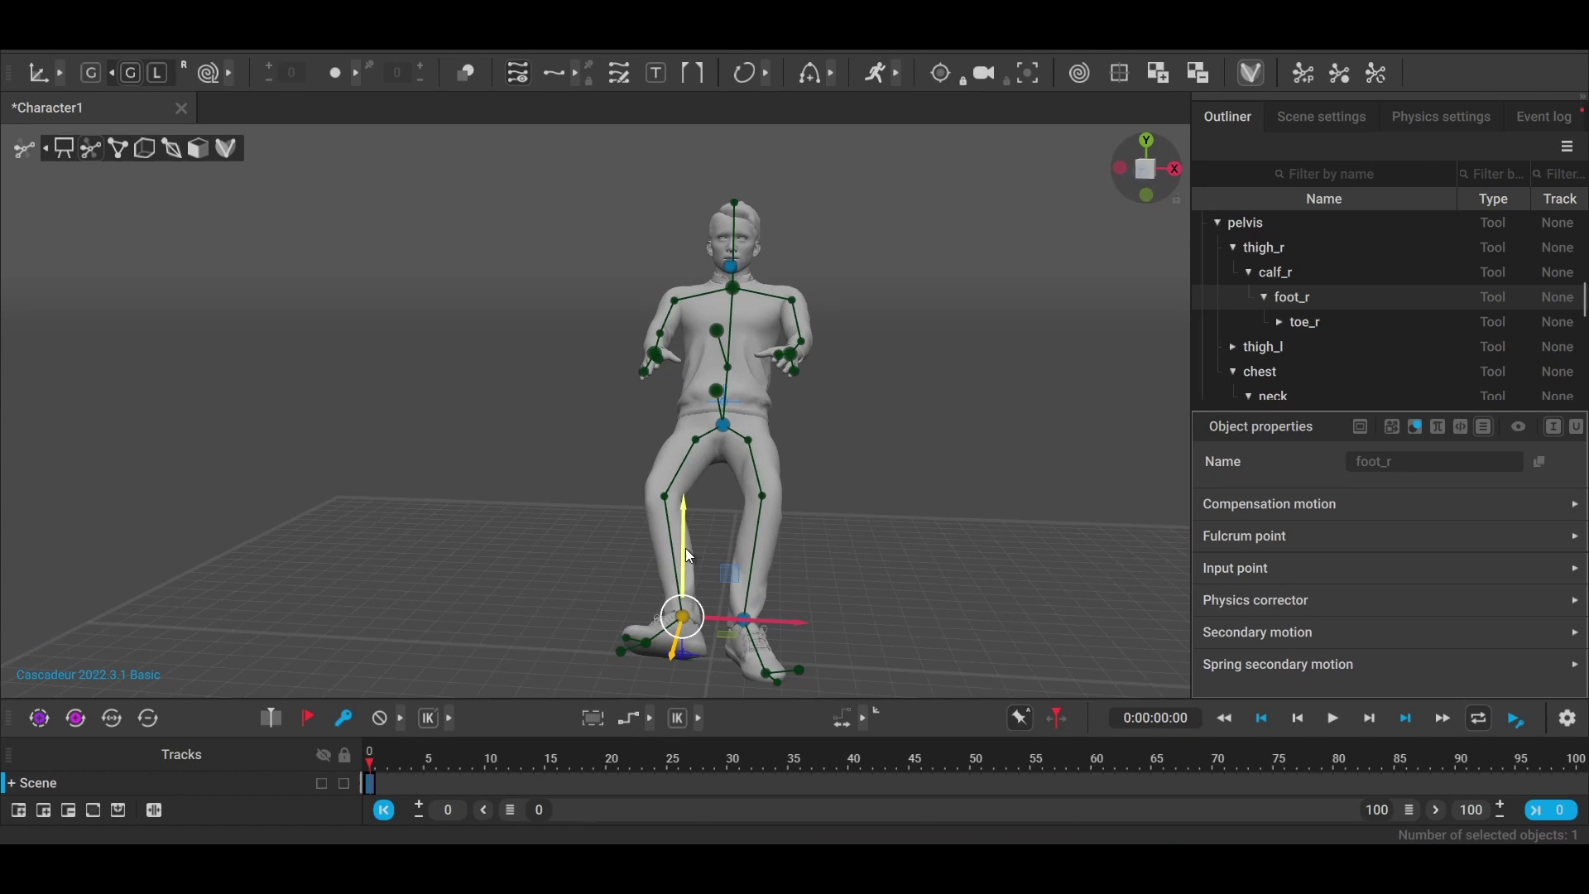
pyautogui.moveTo(798, 523); pyautogui.dragTo(520, 386, button='right')
pyautogui.moveTo(428, 447); pyautogui.dragTo(629, 390, button='right')
pyautogui.click(638, 406)
pyautogui.click(634, 399)
pyautogui.click(623, 338)
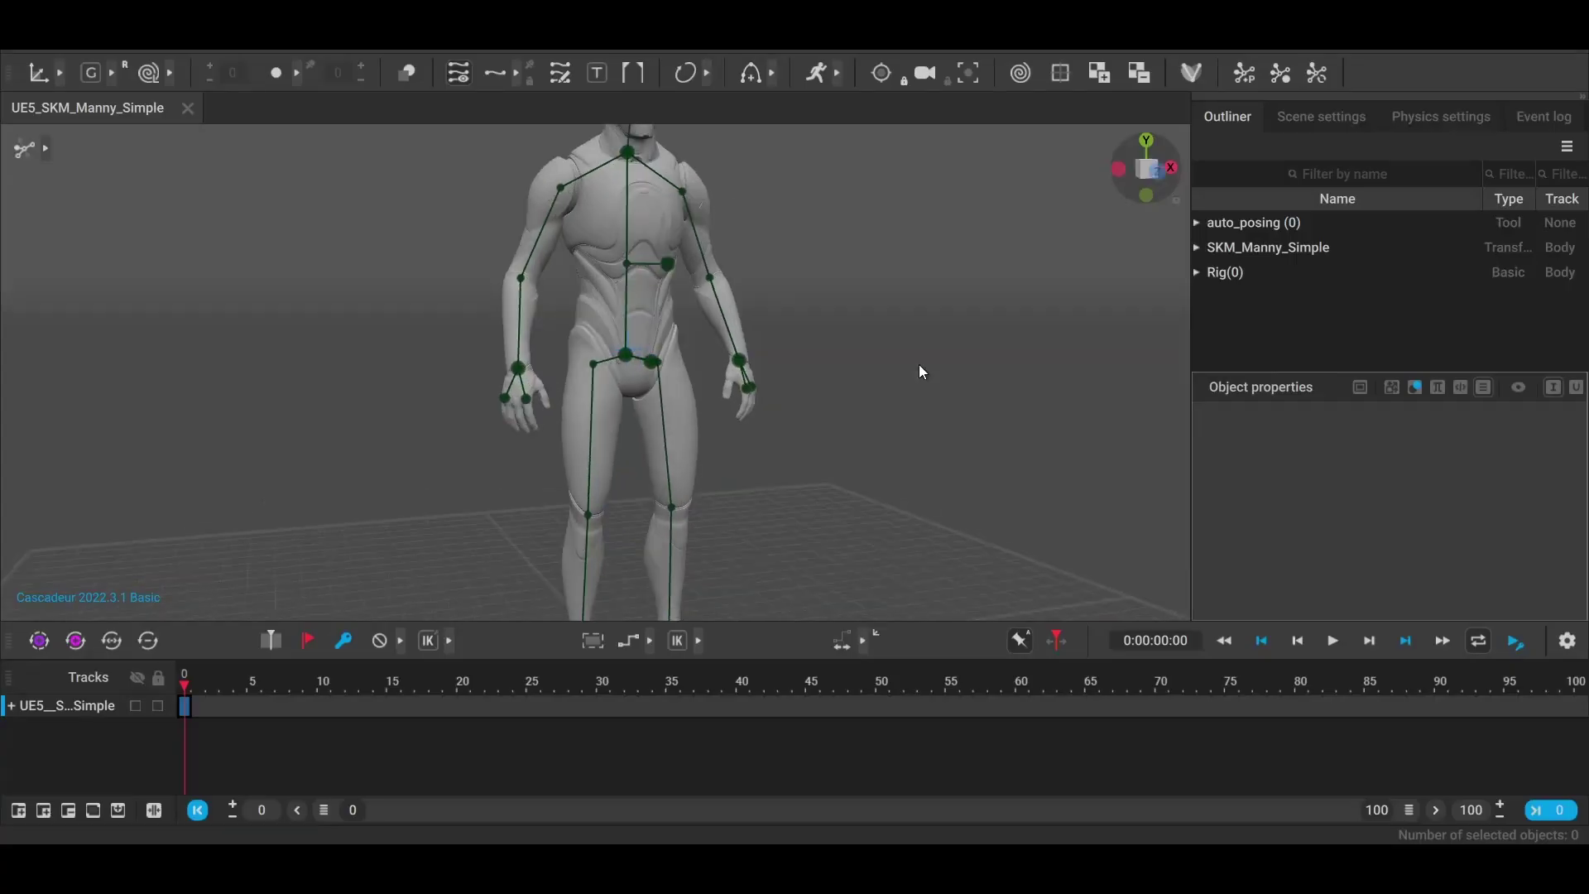
# Lower the mannequin's pelvis so the figure reclines near the floor.
pyautogui.moveTo(919, 365); pyautogui.dragTo(877, 515, button='right')
pyautogui.scroll(-3, 876, 514)
pyautogui.scroll(2, 555, 564)
pyautogui.click(555, 564)
pyautogui.moveTo(554, 565); pyautogui.dragTo(636, 507, button='right')
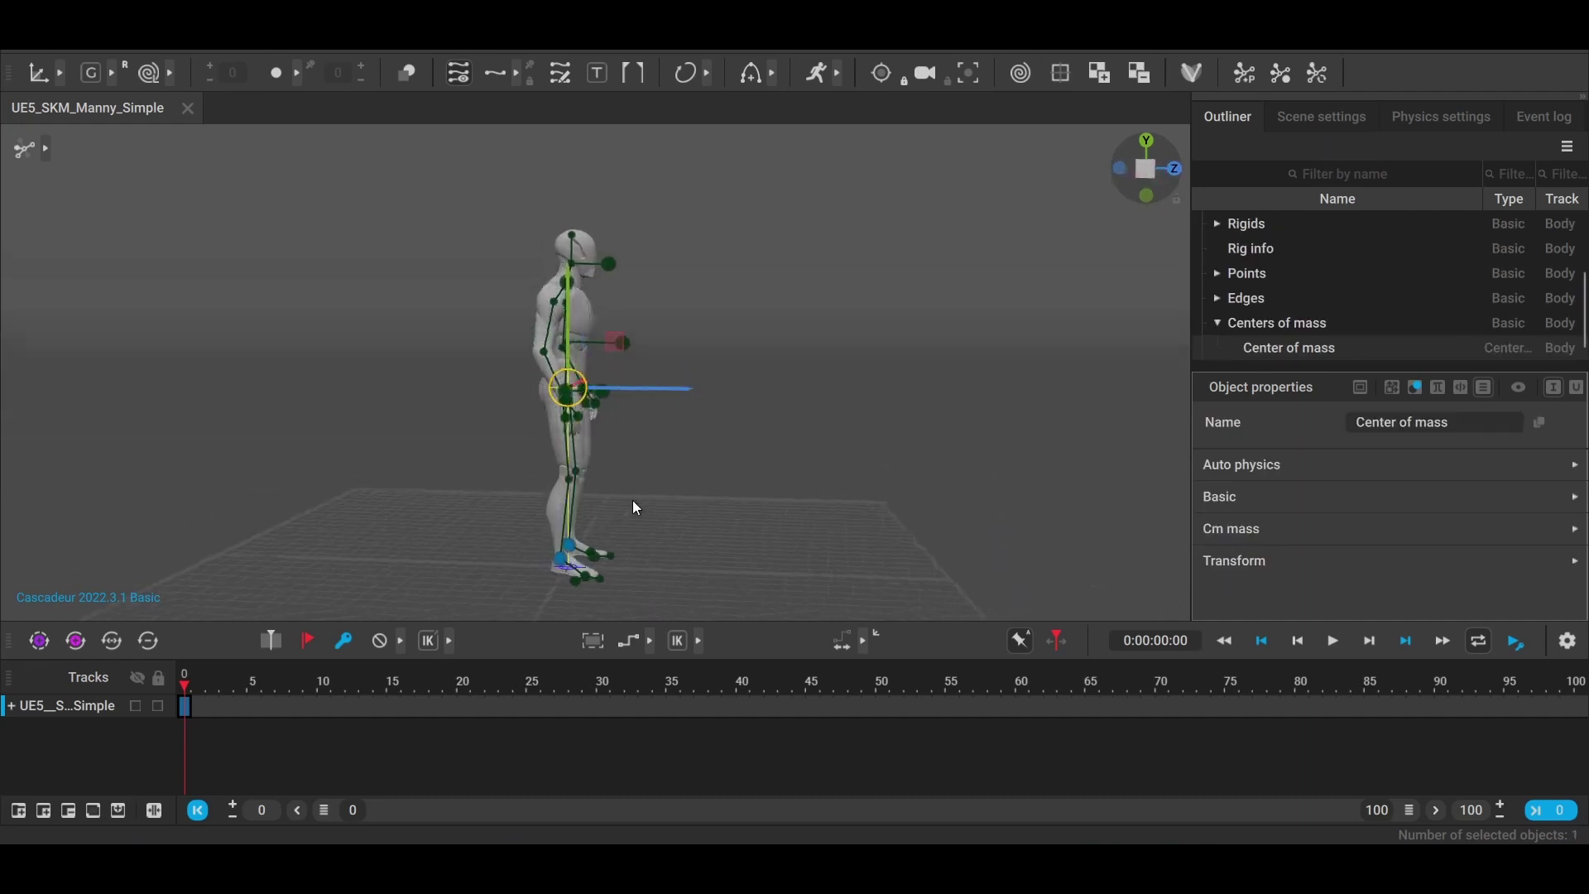
pyautogui.moveTo(670, 364); pyautogui.dragTo(584, 349, button='right')
pyautogui.click(585, 349)
pyautogui.moveTo(599, 428); pyautogui.dragTo(497, 529)
# Adjust the right and left calf controllers and leg joints to stretch the legs out.
pyautogui.click(559, 539)
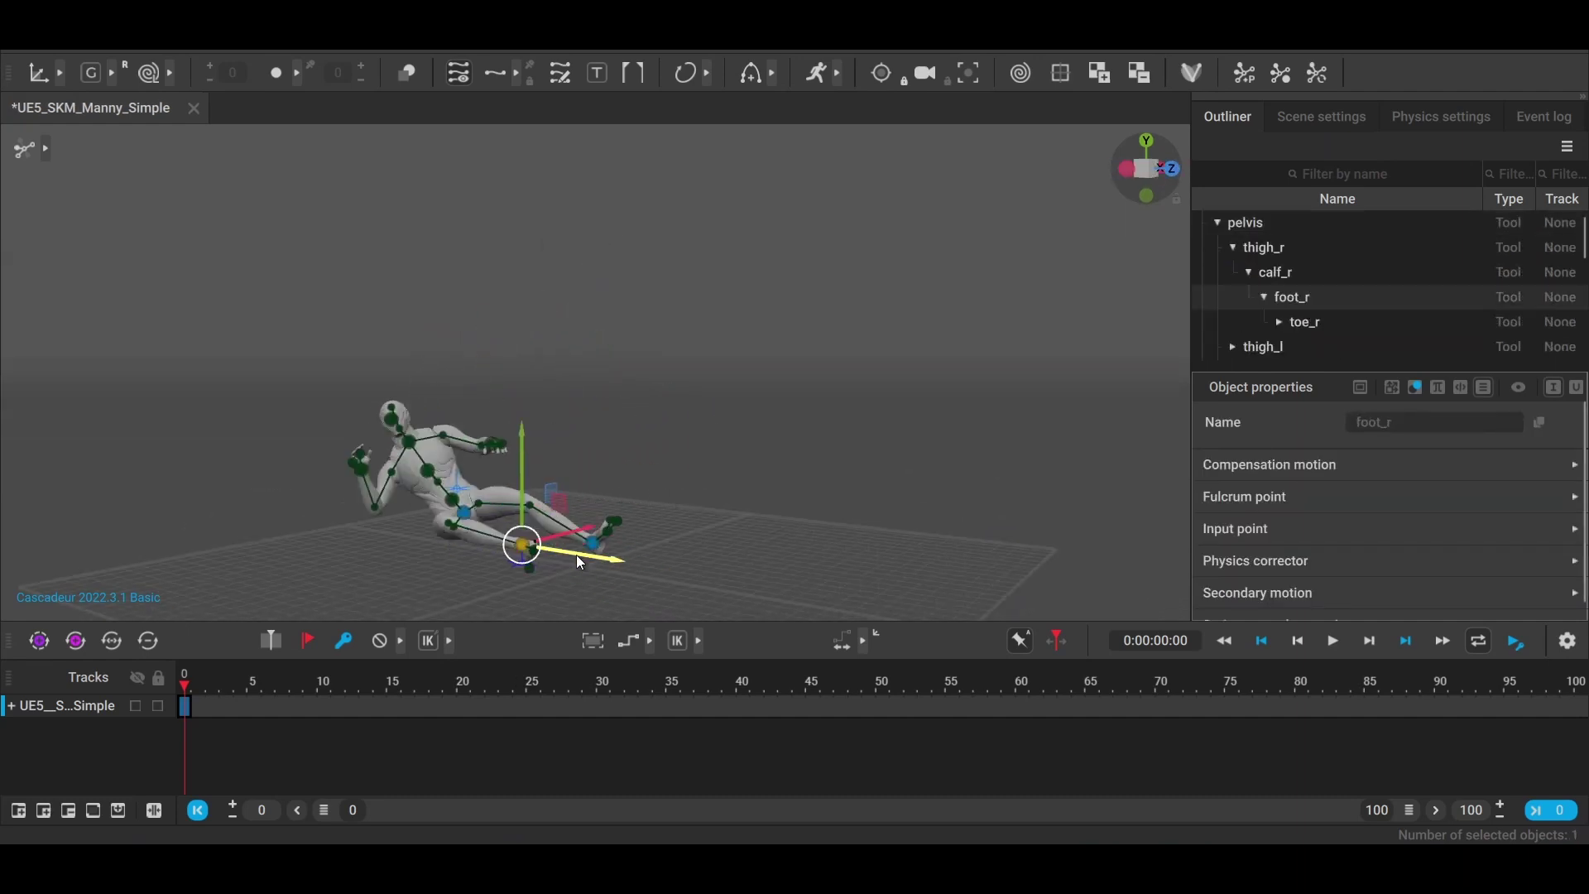
pyautogui.moveTo(585, 558); pyautogui.dragTo(581, 465, button='right')
pyautogui.click(552, 502)
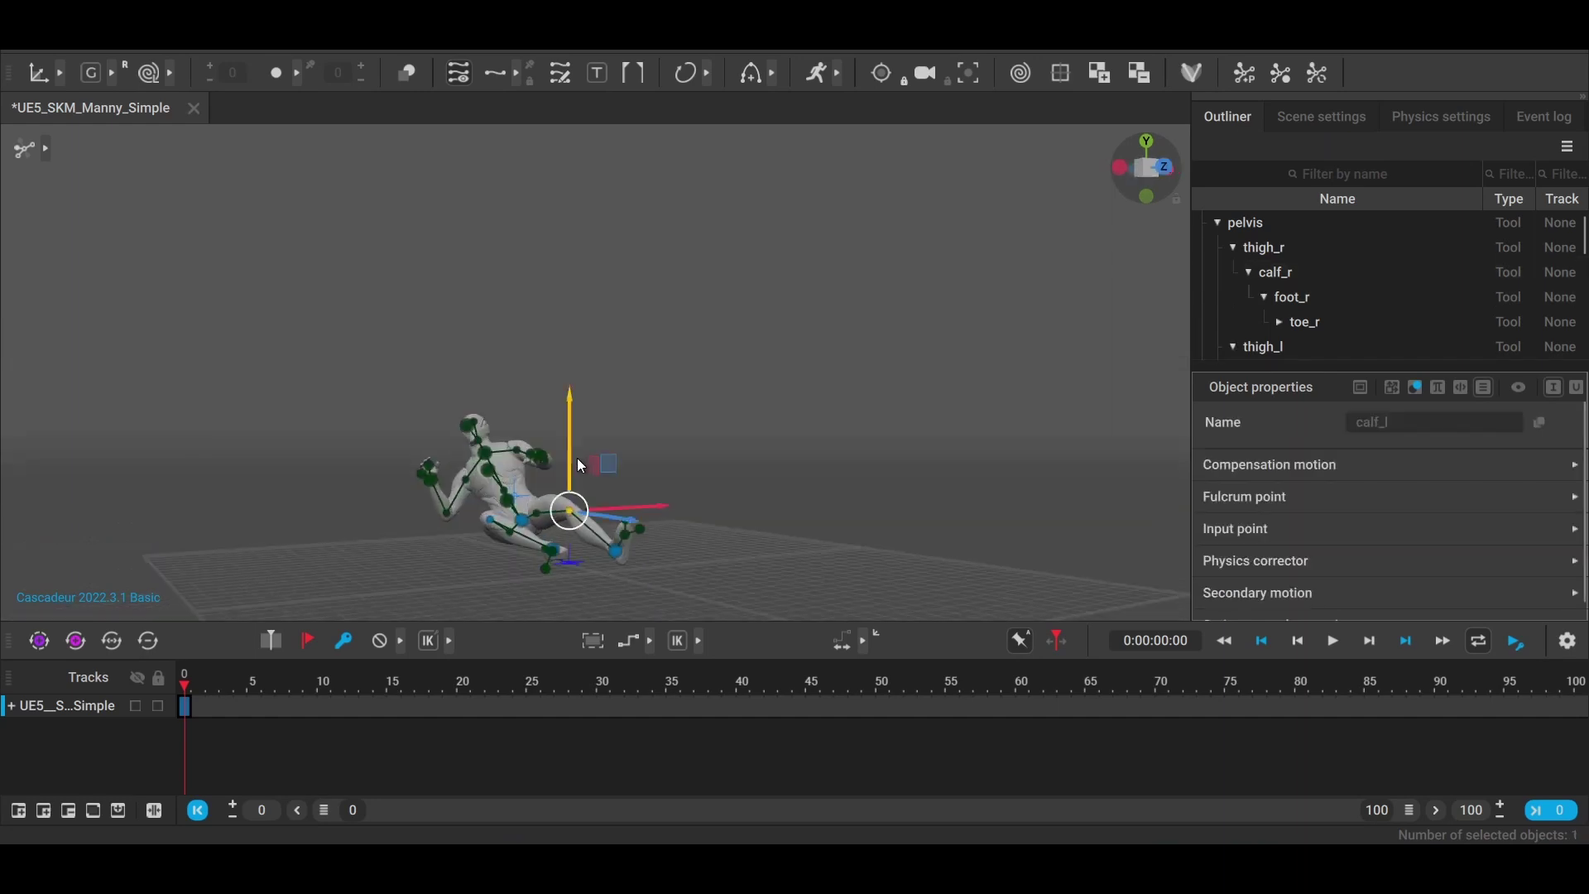
pyautogui.moveTo(647, 548); pyautogui.dragTo(345, 438, button='right')
pyautogui.click(333, 386)
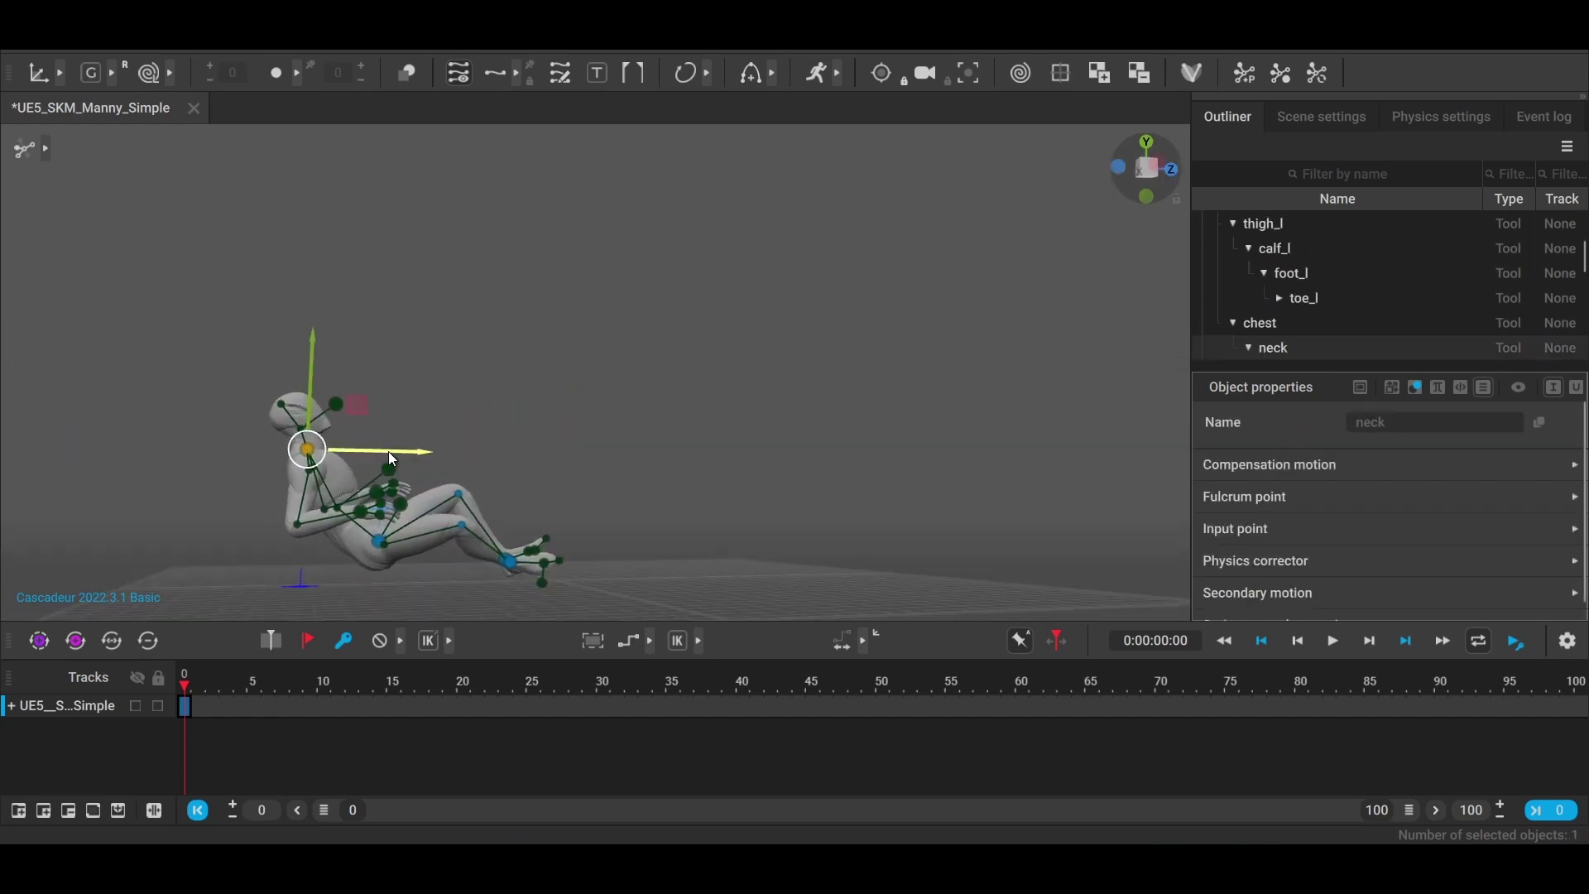
pyautogui.click(379, 542)
pyautogui.moveTo(394, 470); pyautogui.dragTo(356, 496, button='right')
pyautogui.click(319, 458)
# Rotate the pelvis to recline the body, then select the right hand controller.
pyautogui.click(330, 485)
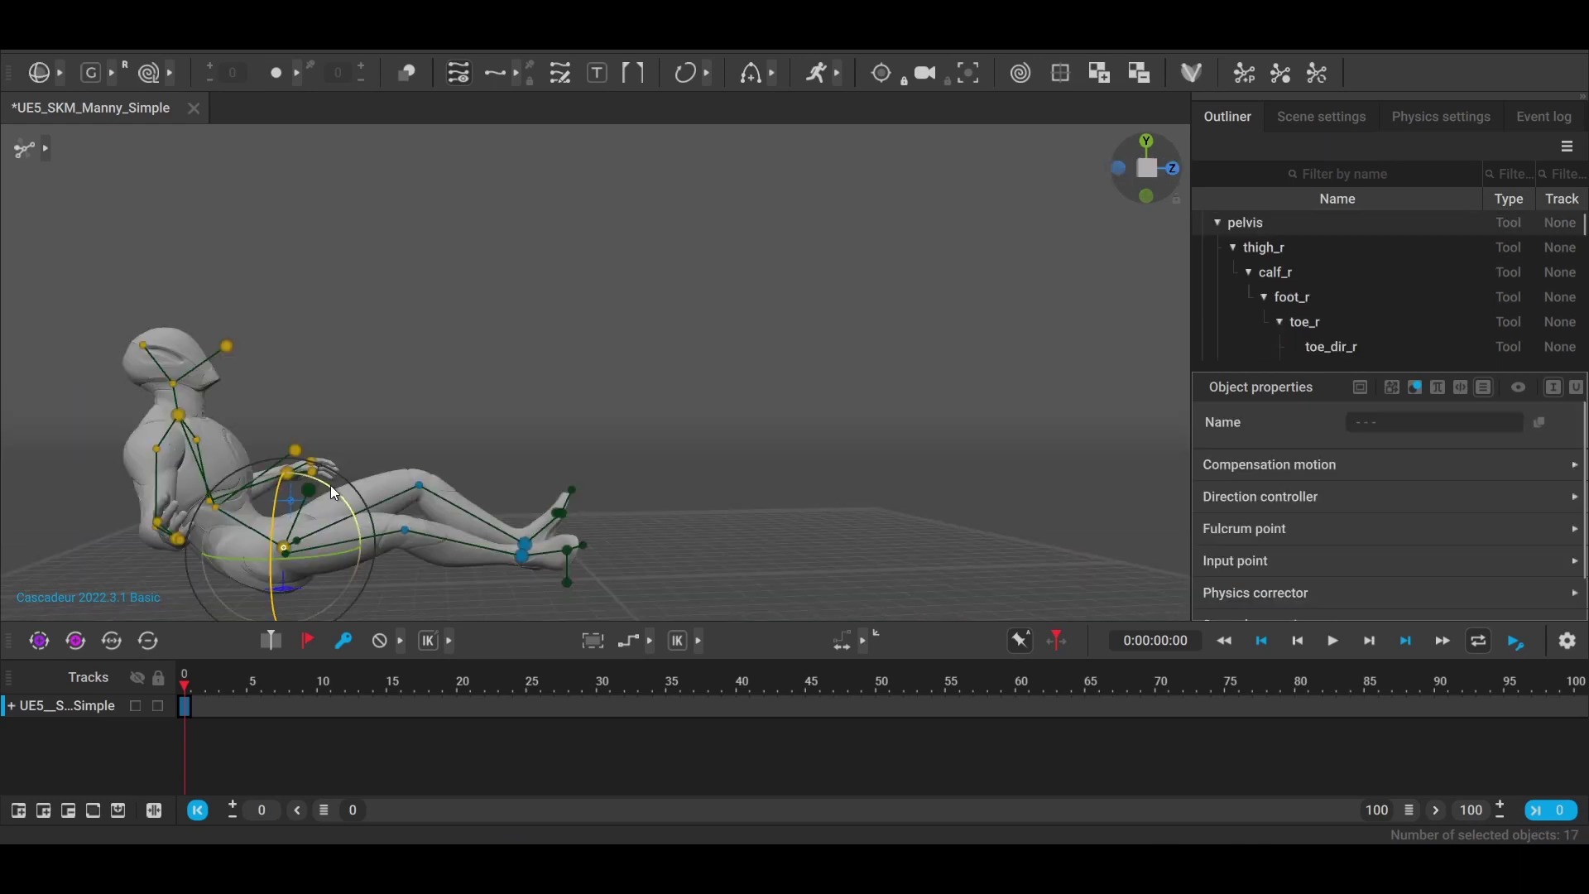
pyautogui.moveTo(330, 485); pyautogui.dragTo(364, 463)
pyautogui.moveTo(364, 463); pyautogui.dragTo(548, 402, button='right')
pyautogui.click(548, 402)
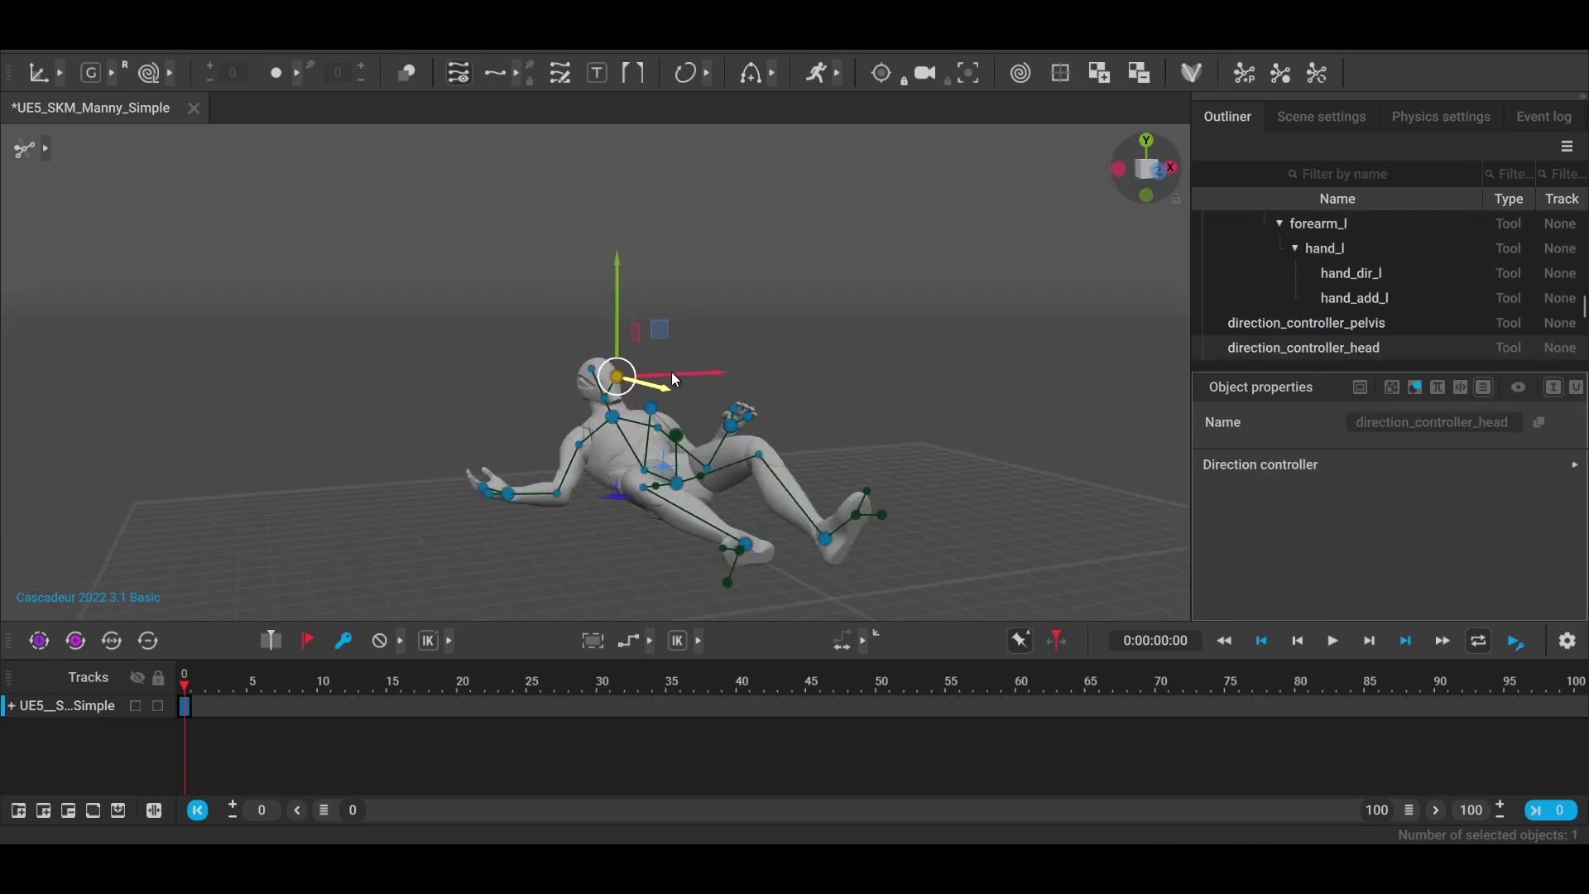
pyautogui.click(509, 494)
pyautogui.moveTo(509, 495); pyautogui.dragTo(725, 530, button='right')
pyautogui.moveTo(741, 346); pyautogui.dragTo(497, 497, button='right')
pyautogui.click(497, 497)
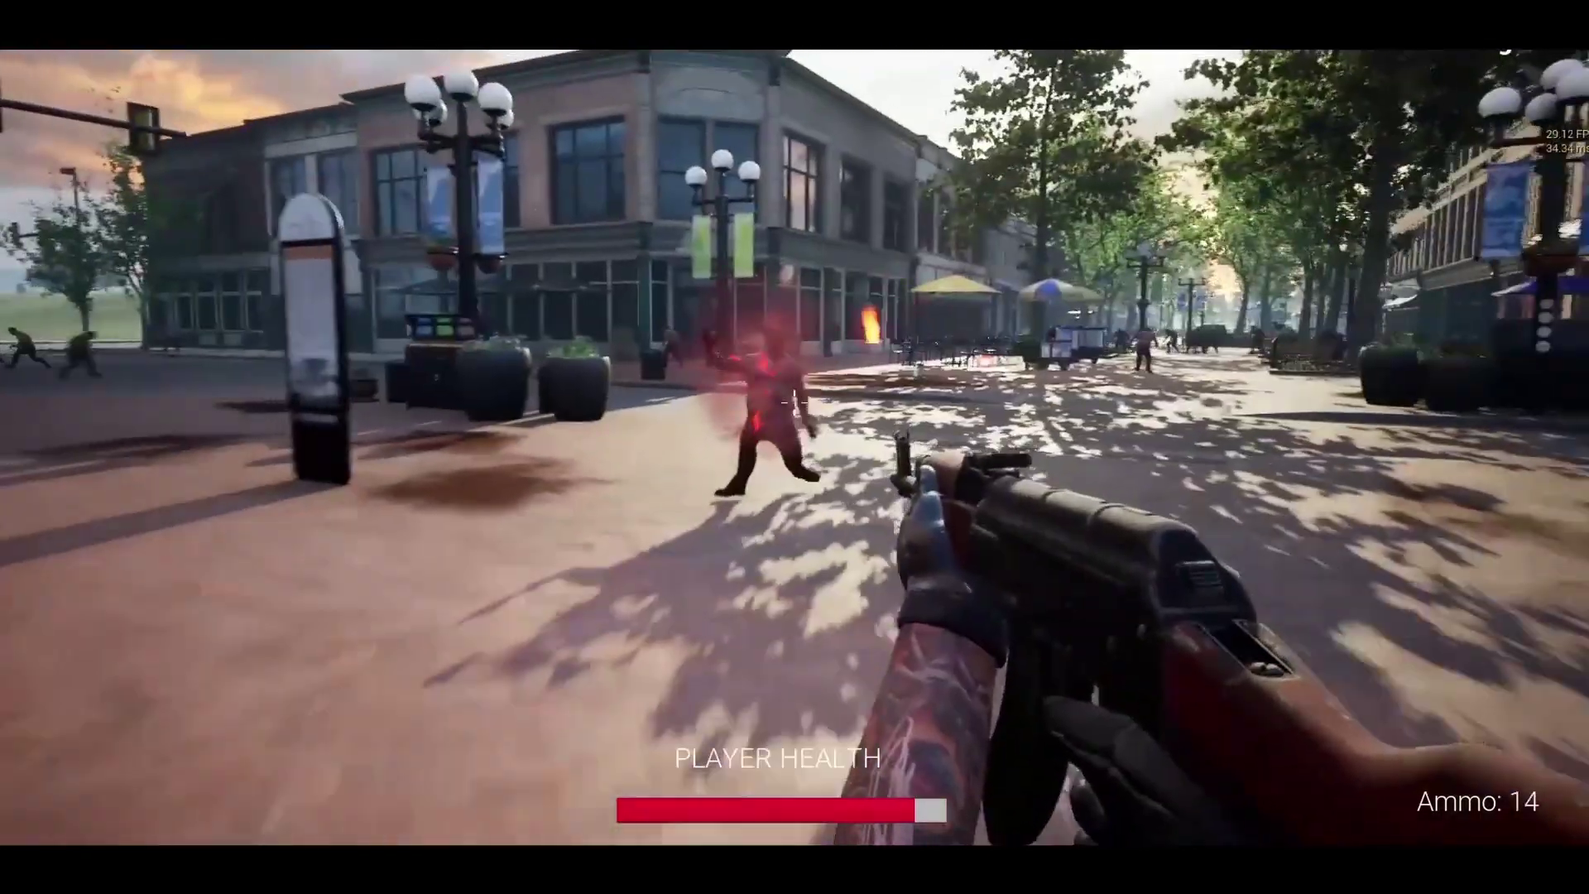
# Scroll the WingFox course page past the lecturer section and case presentation to the chapter list.
pyautogui.scroll(-3, 827, 497)
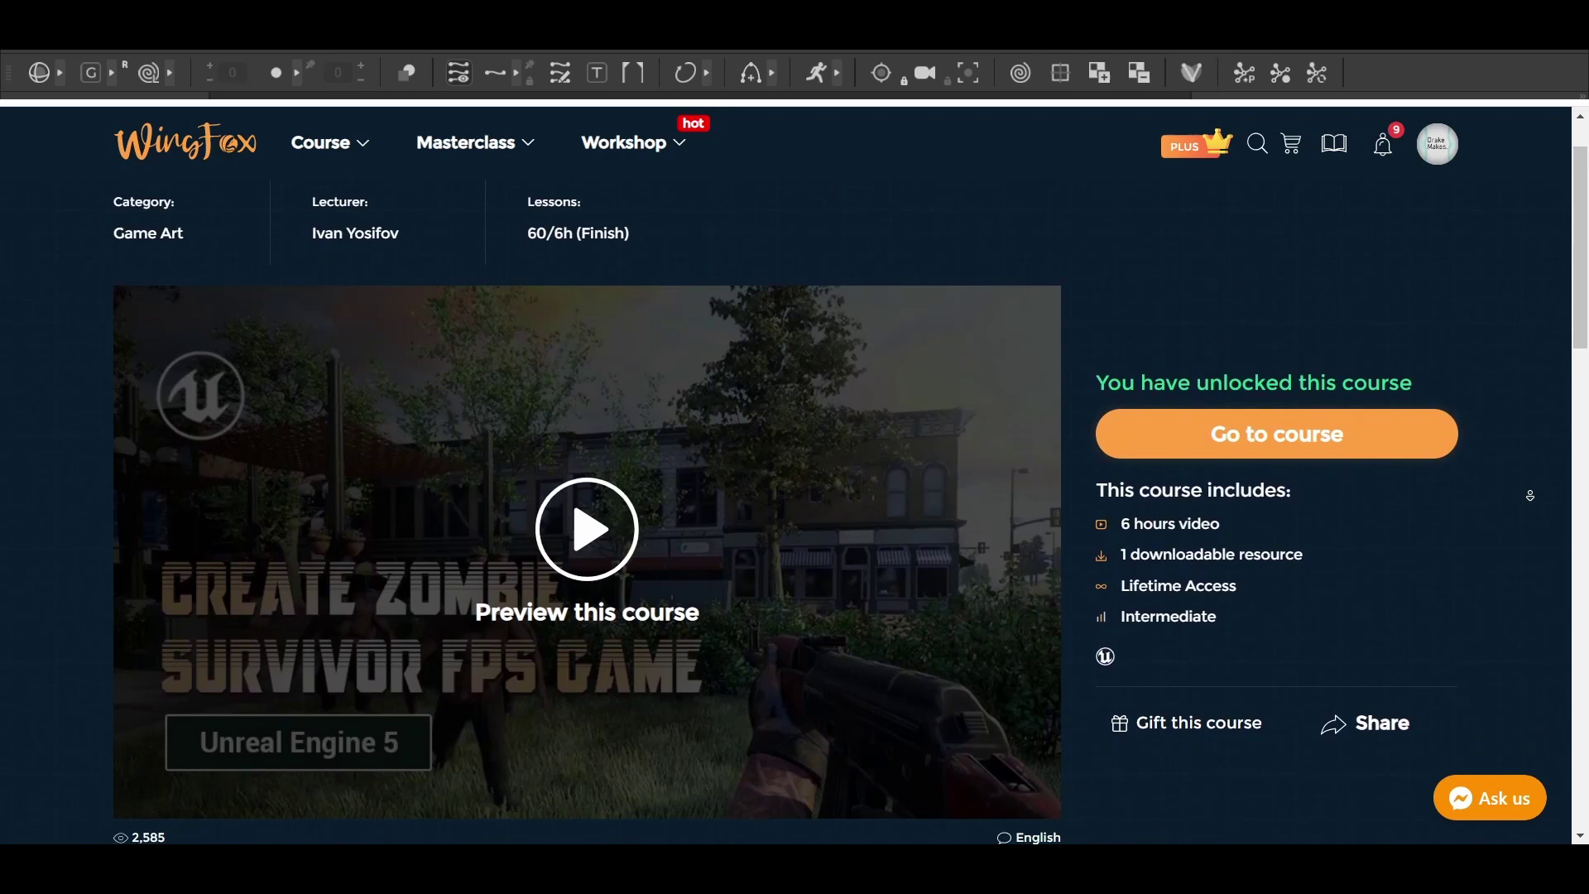
pyautogui.scroll(-2, 828, 497)
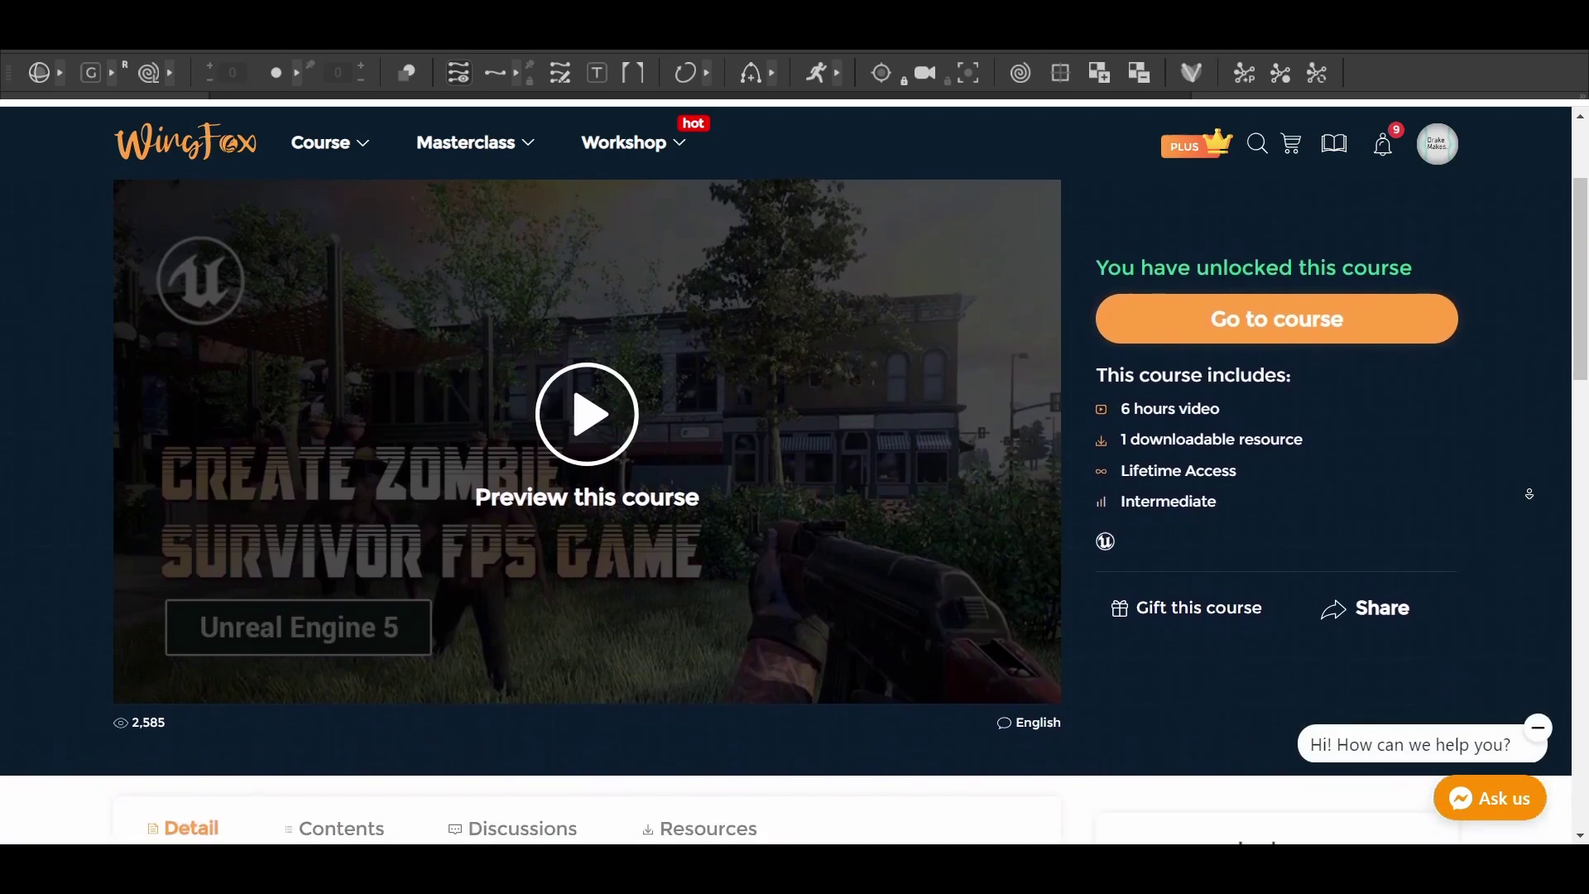
pyautogui.scroll(-10, 1529, 494)
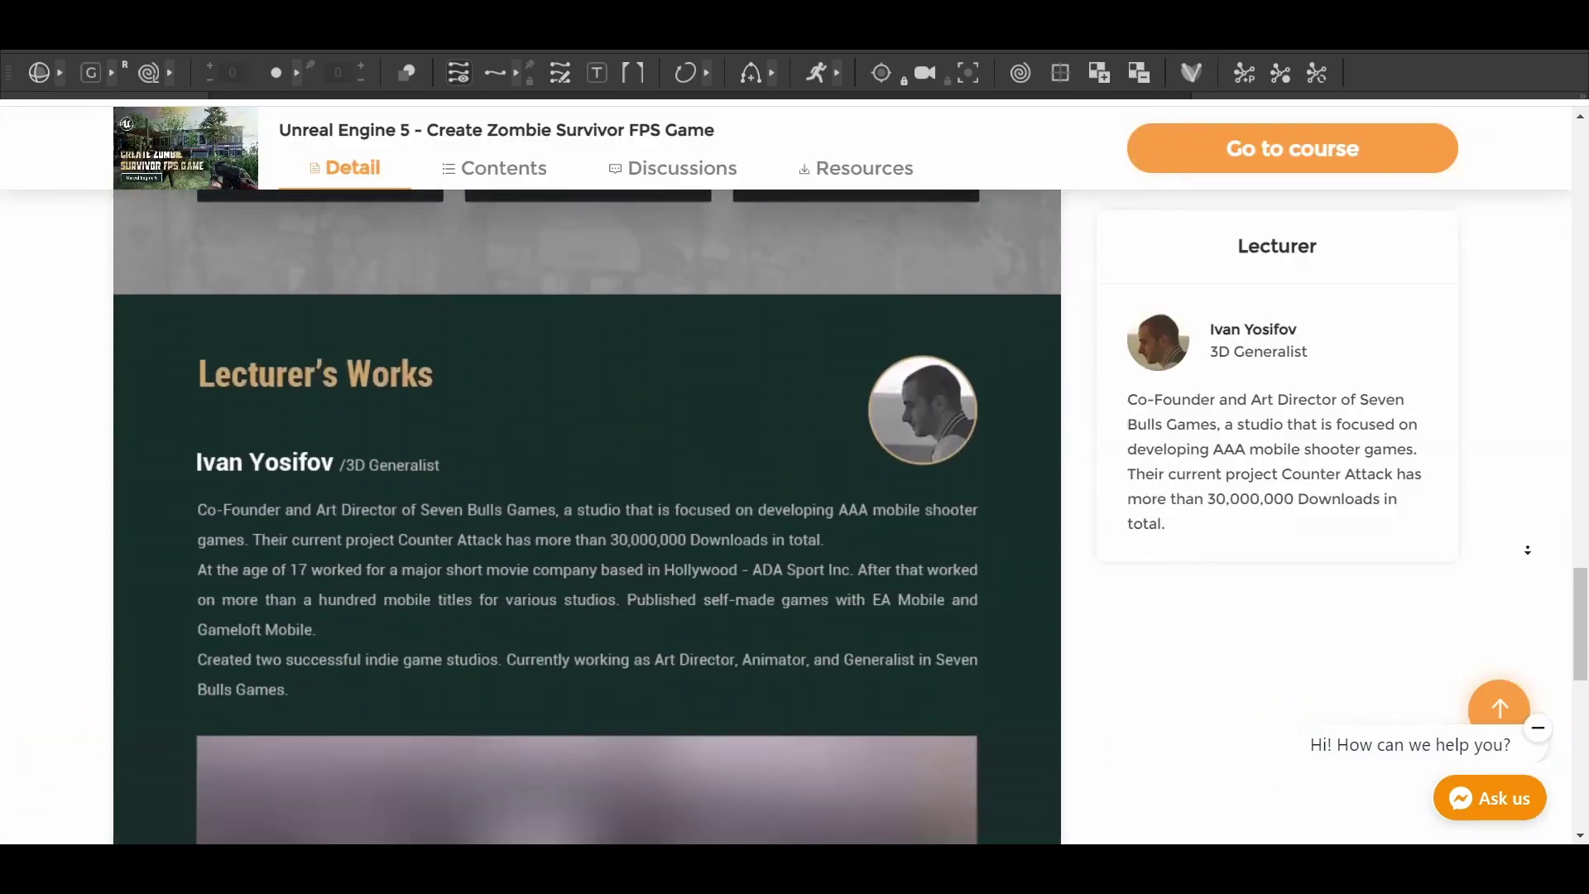
pyautogui.scroll(-10, 1528, 549)
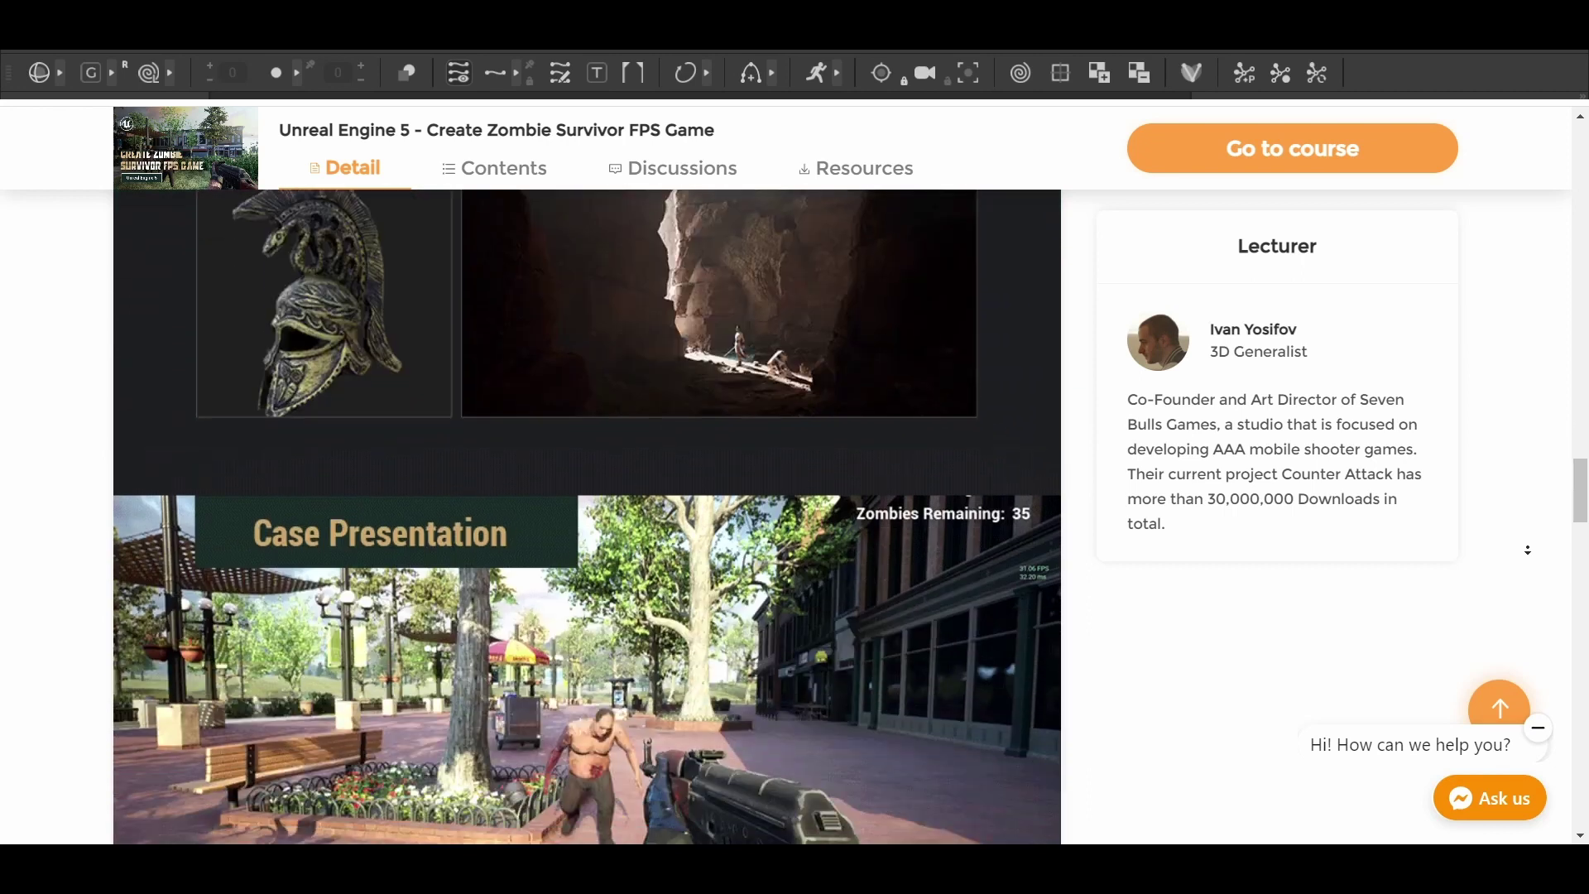
pyautogui.scroll(-10, 1528, 549)
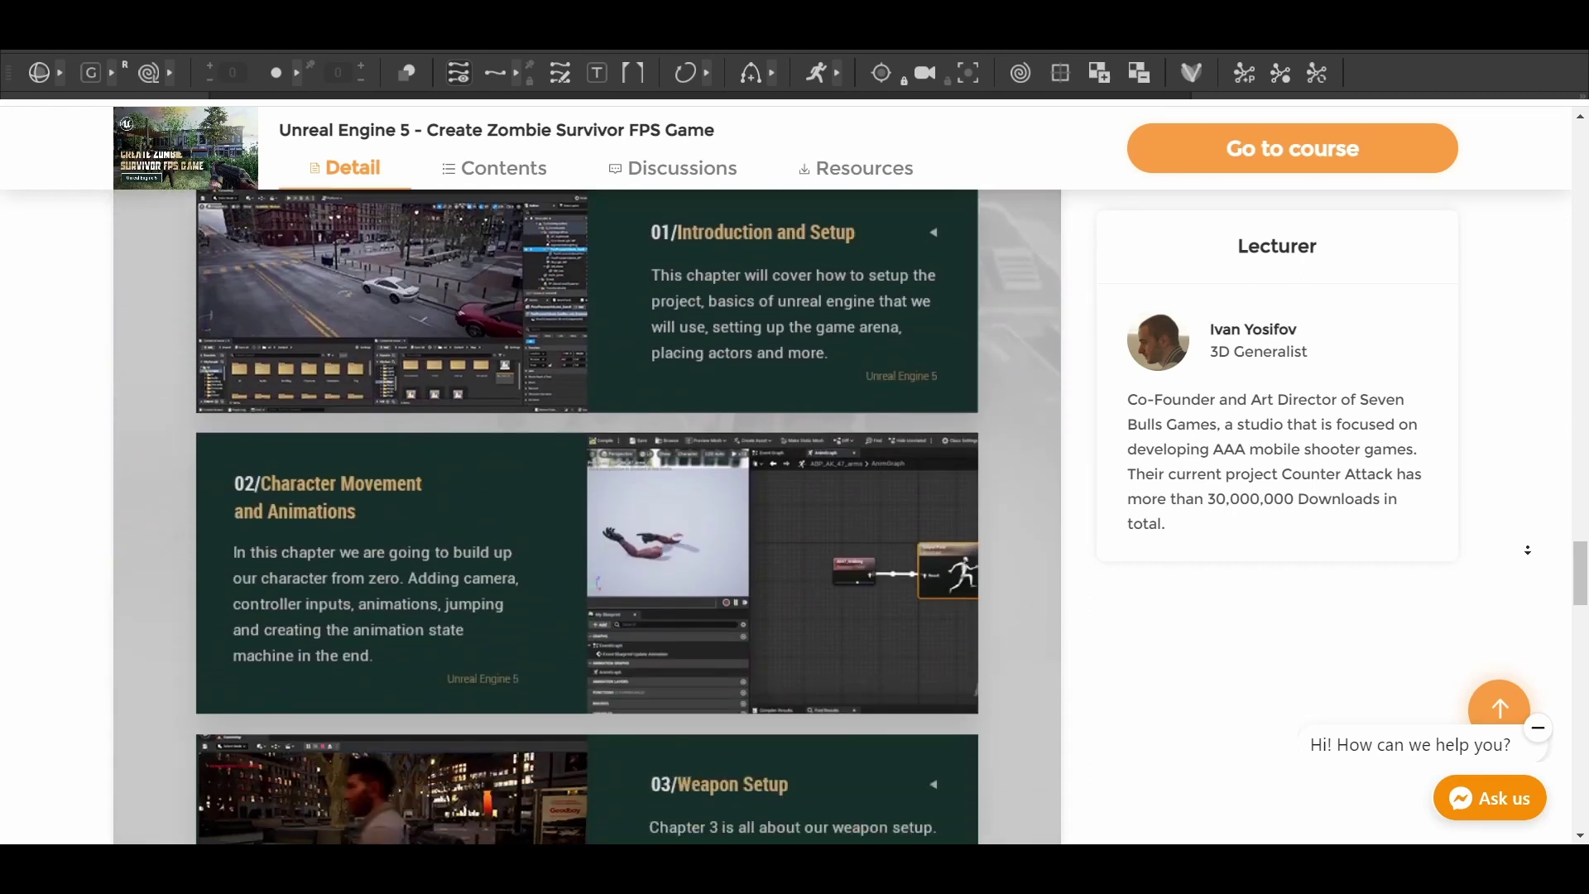
pyautogui.scroll(-10, 1528, 549)
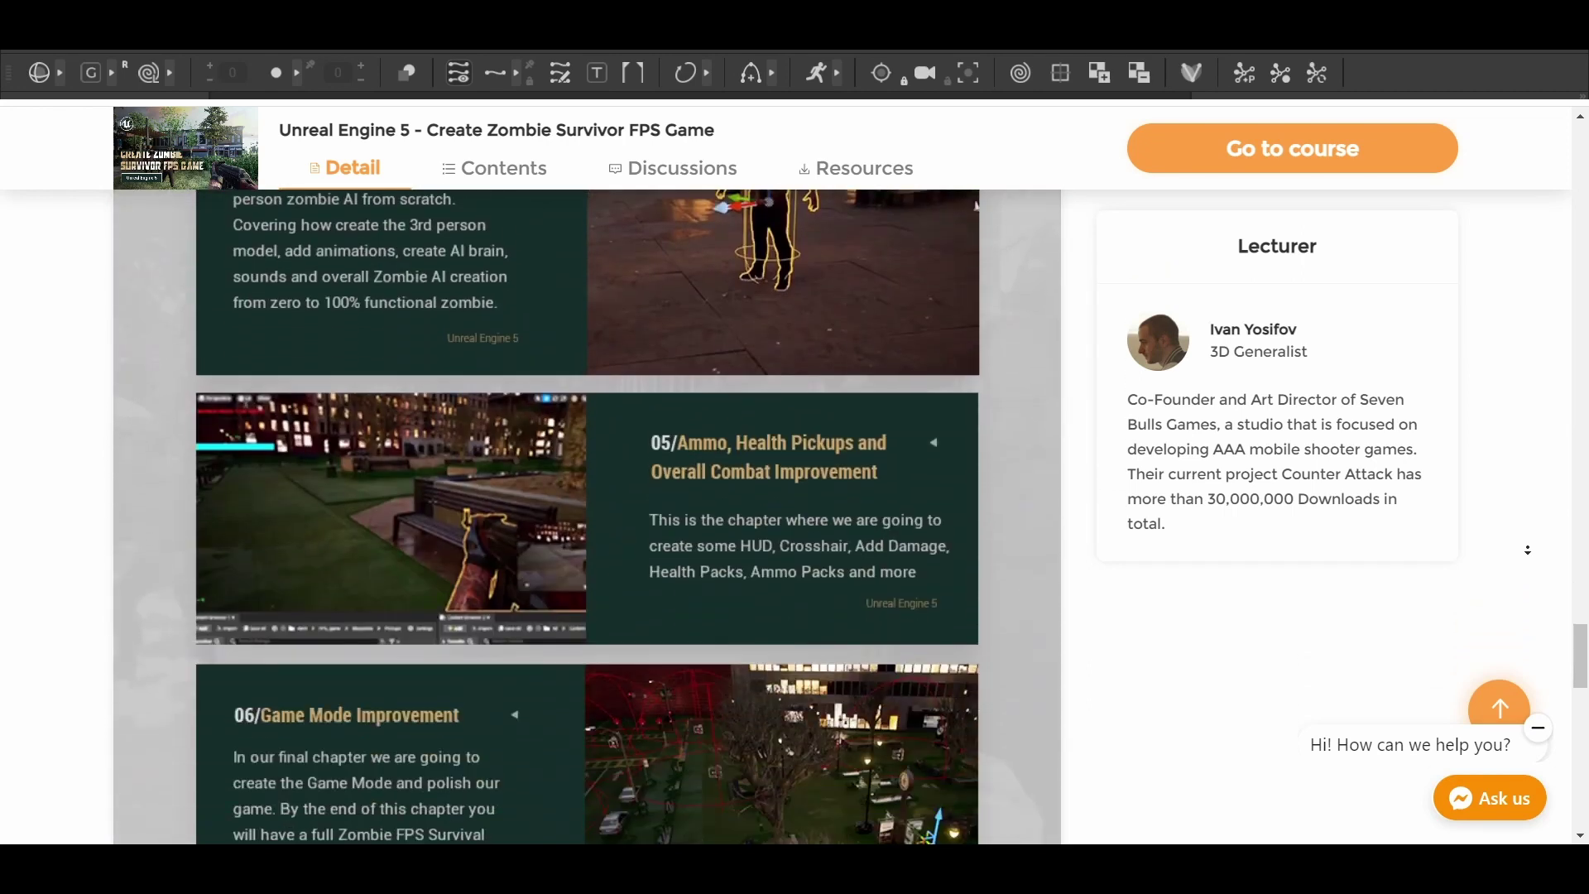
pyautogui.scroll(-10, 1527, 550)
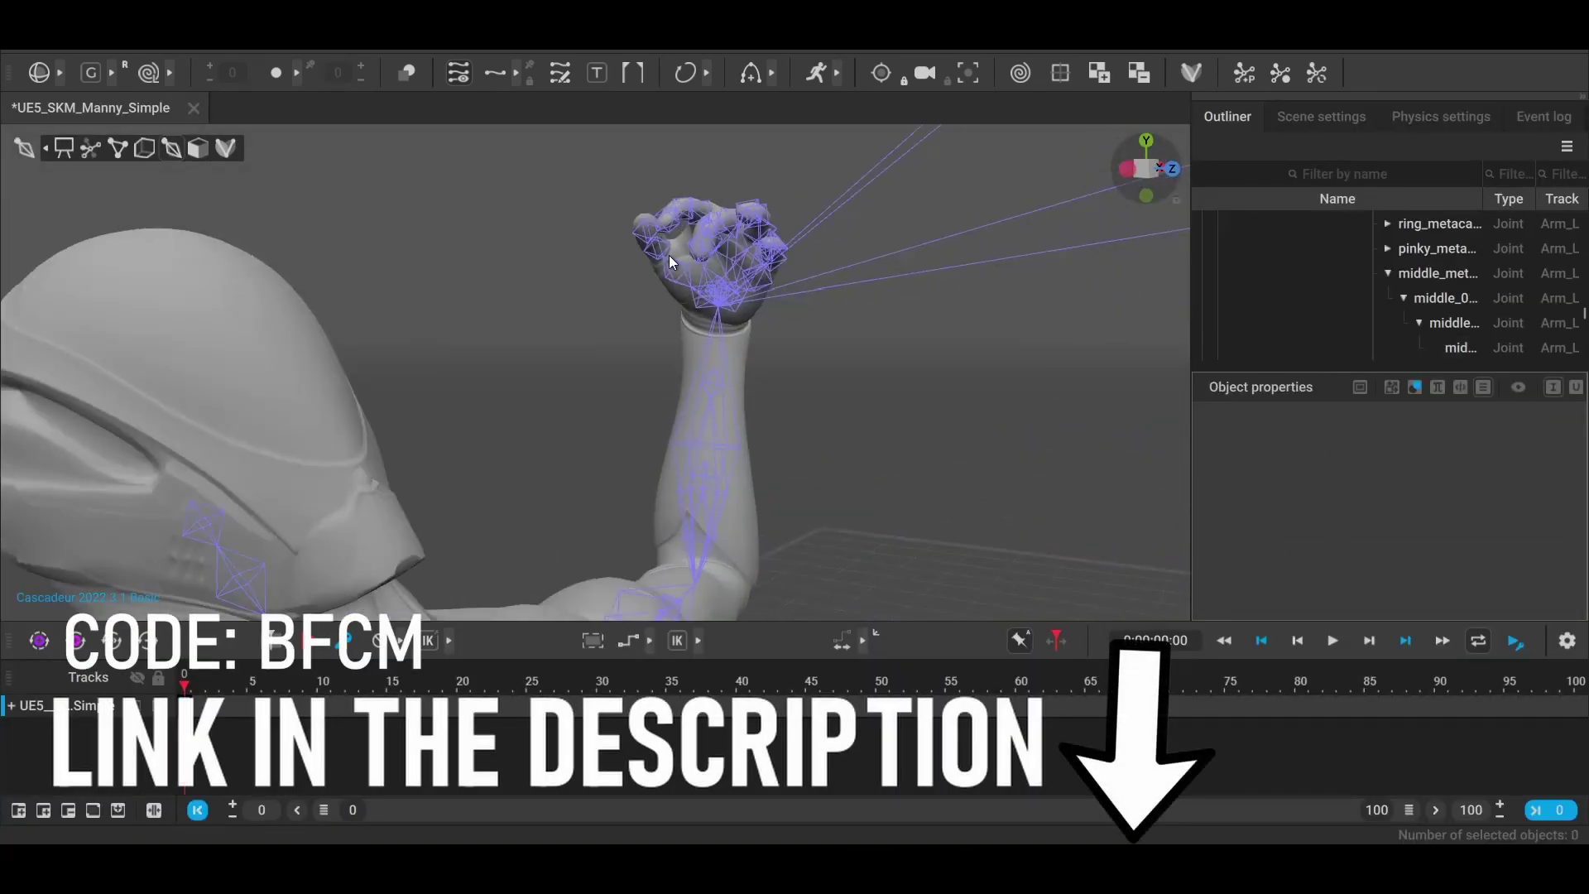
# Select the raised hand's finger joints, ring_01_r and middle_01_r, to rotate them.
pyautogui.click(776, 254)
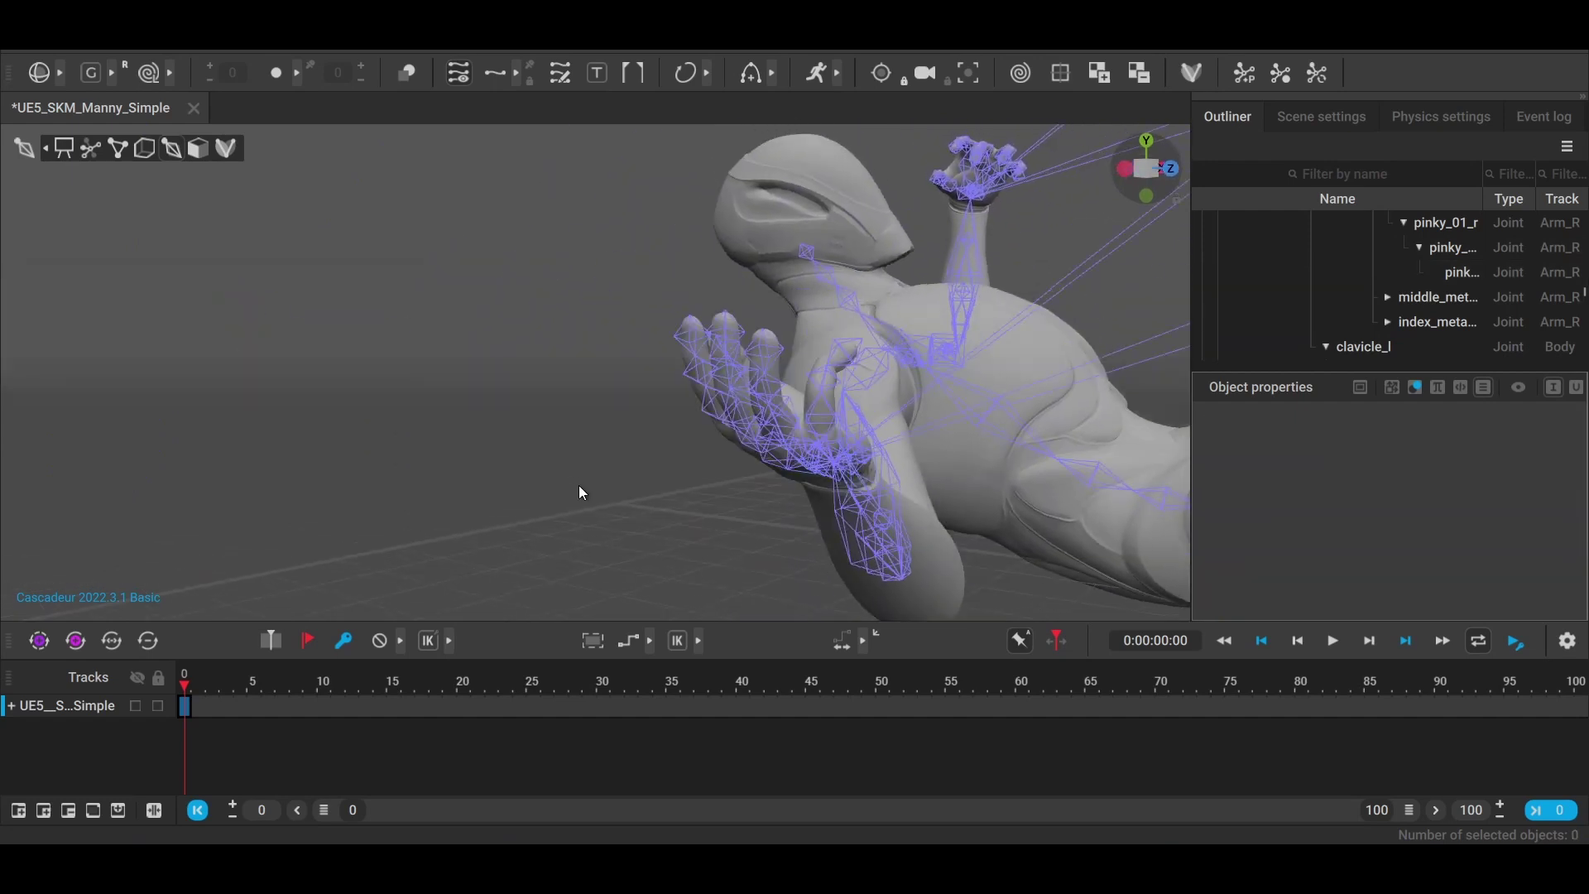
pyautogui.click(496, 493)
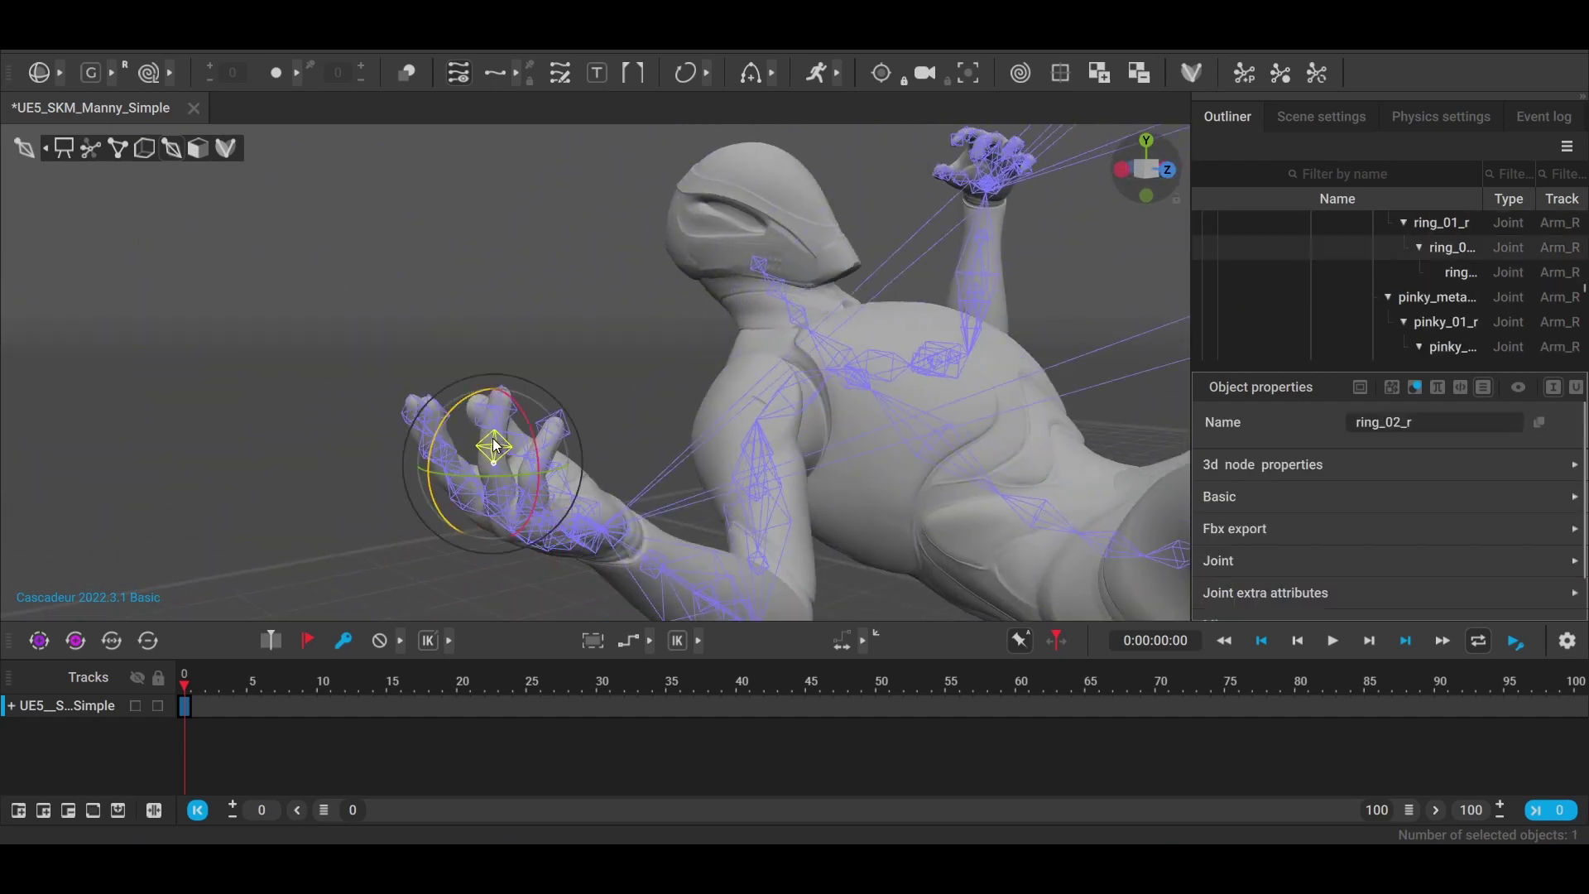
pyautogui.click(311, 356)
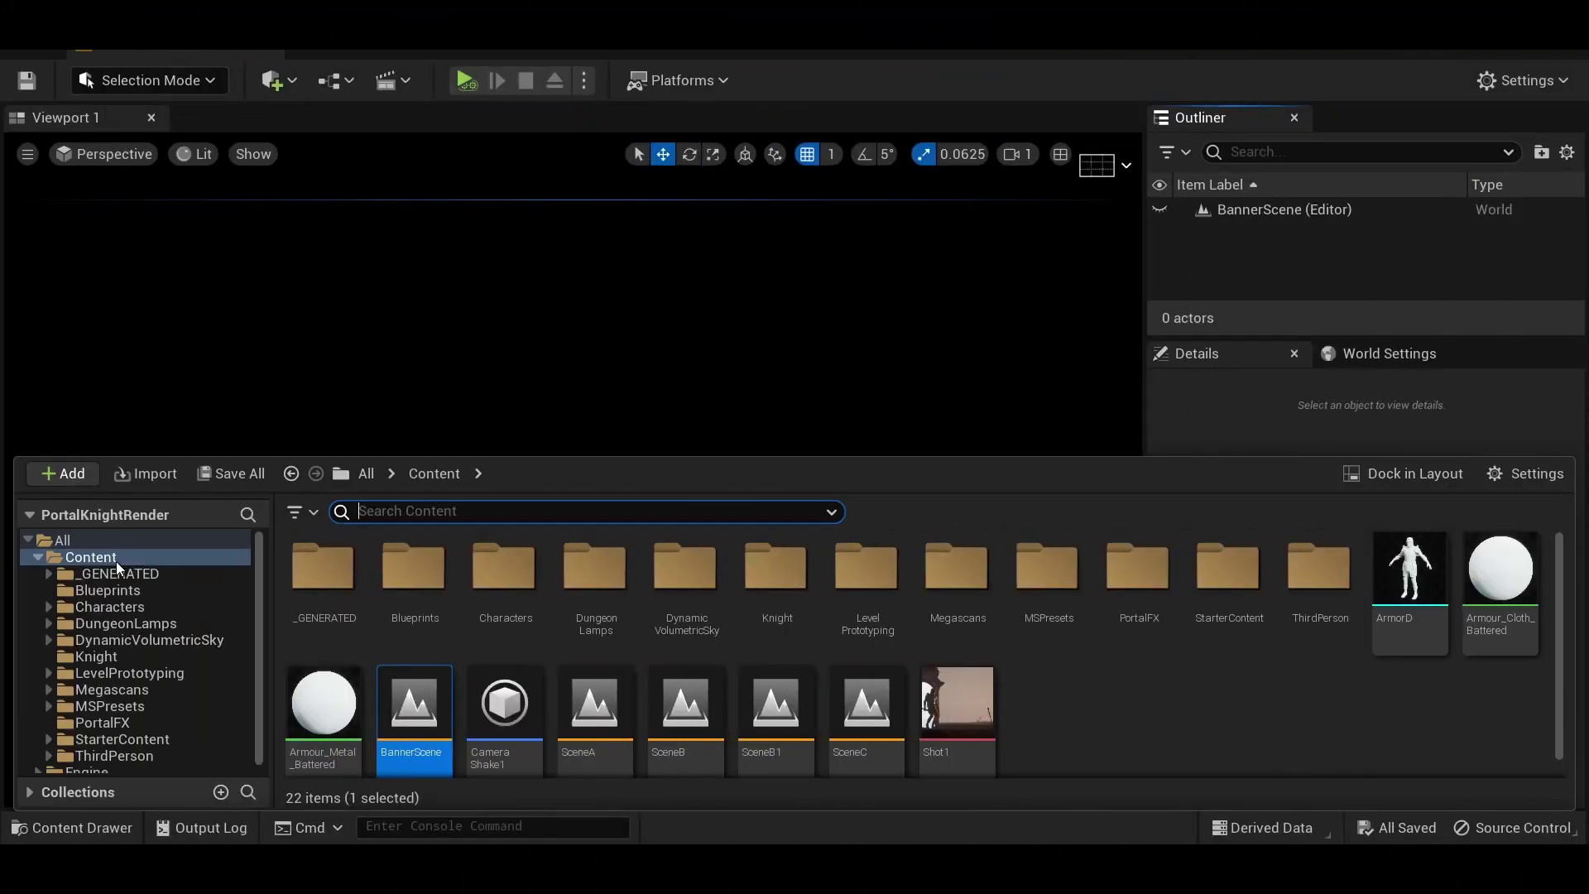
# Place the dynamic volumetric sky blueprint from DynamicVolumetricSky/Blueprints into the level.
pyautogui.doubleClick(684, 561)
pyautogui.doubleClick(327, 610)
pyautogui.moveTo(575, 585); pyautogui.dragTo(670, 465)
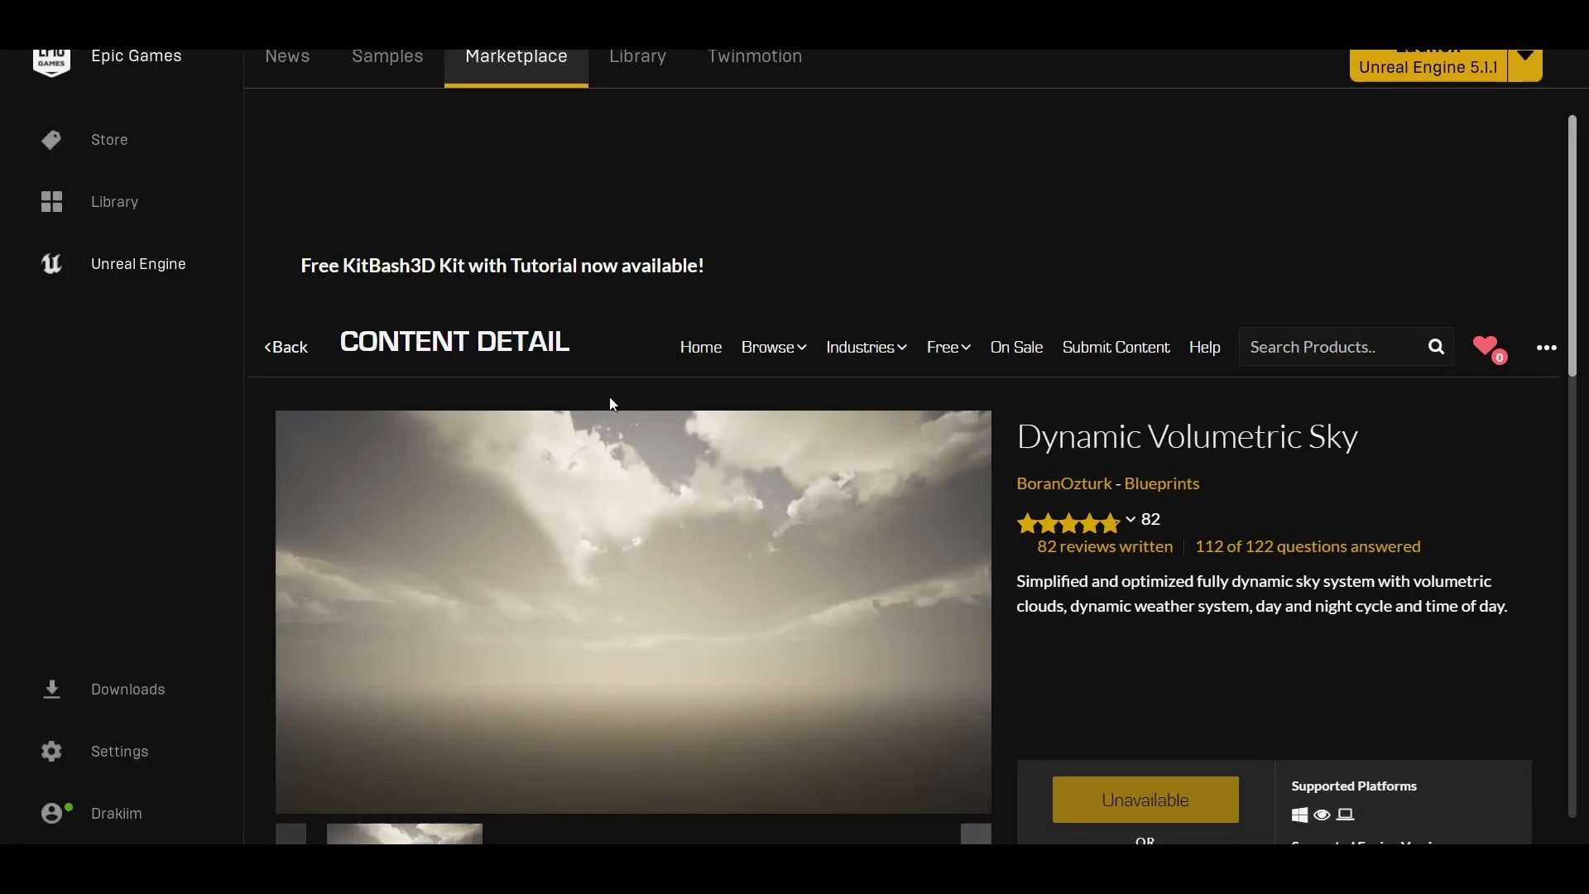
# Browse the Dynamic Volumetric Sky marketplace preview images.
pyautogui.scroll(-3, 786, 611)
pyautogui.click(600, 571)
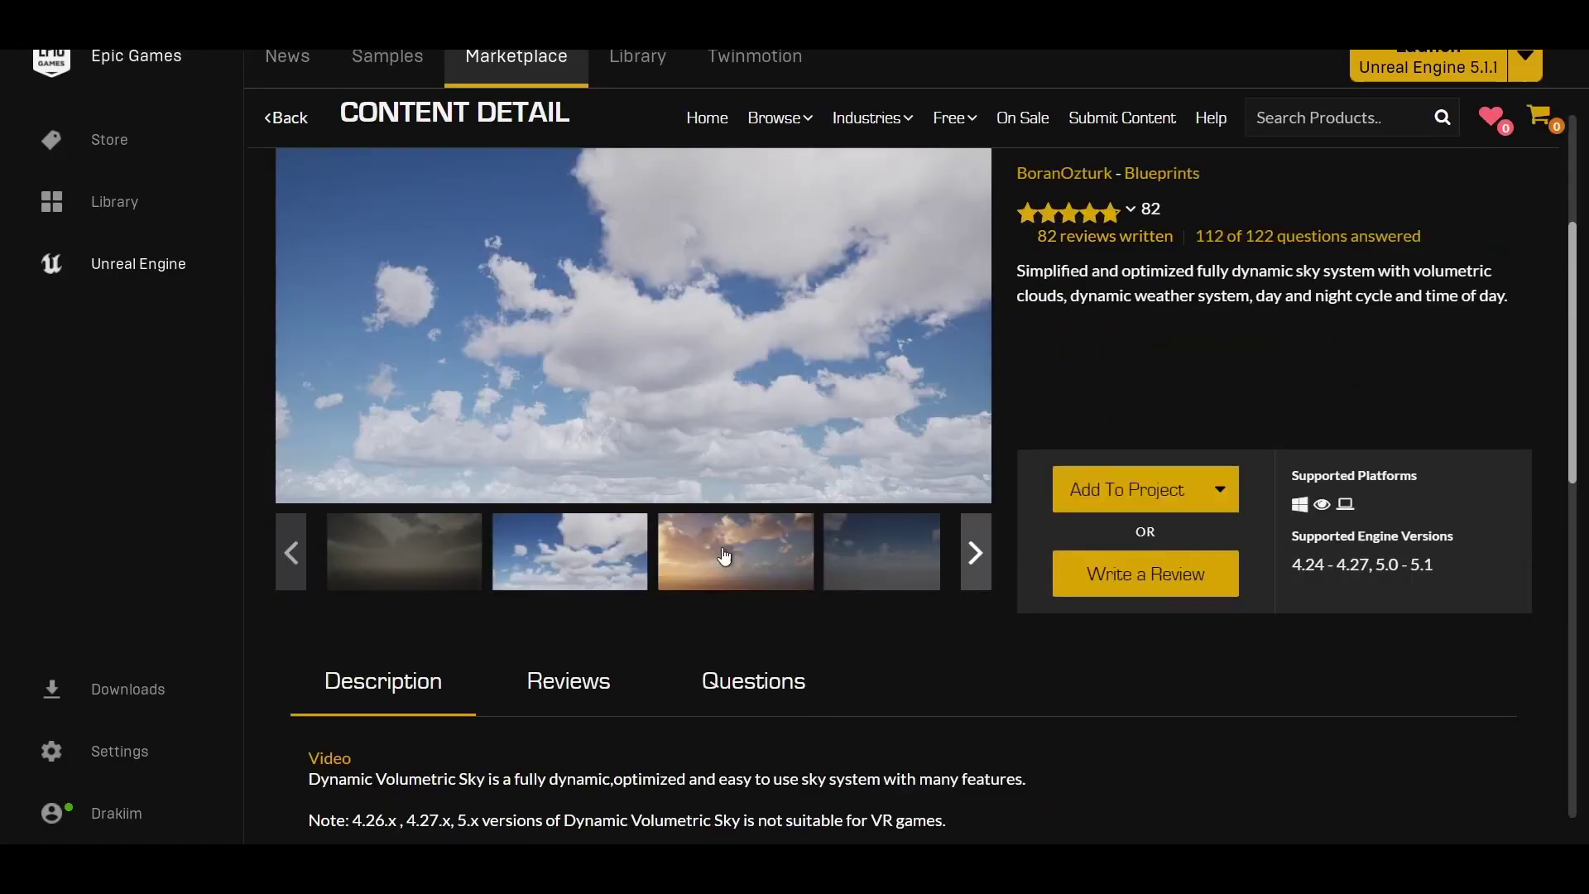
pyautogui.click(727, 549)
pyautogui.click(879, 550)
pyautogui.click(976, 552)
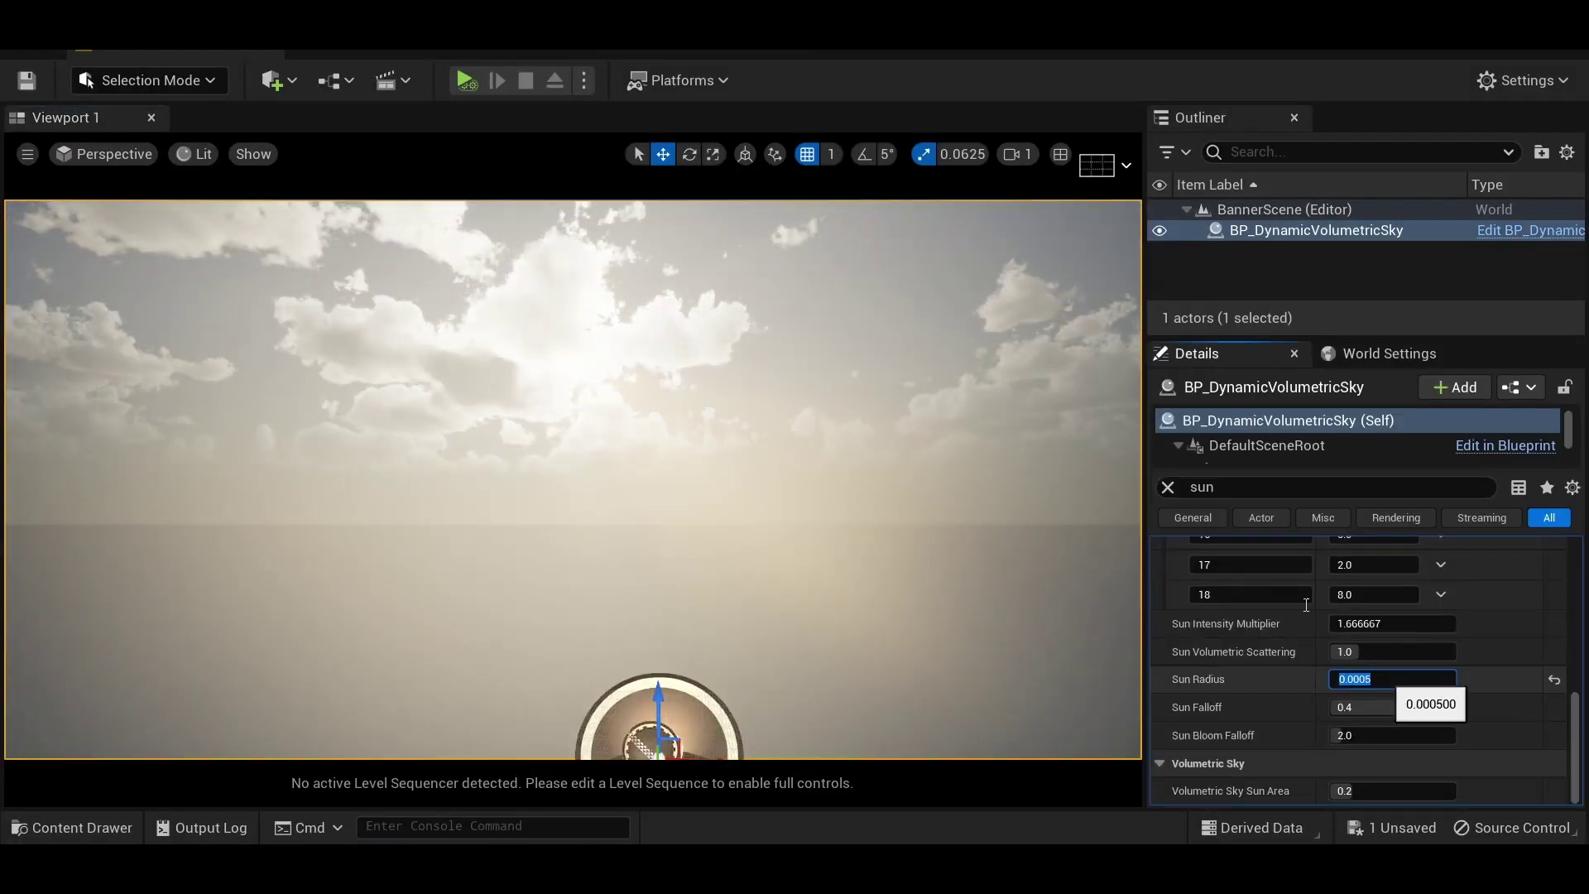
# Clear the Details filter and set Current Weather to Partially cloudy after trying other presets.
pyautogui.scroll(3, 1386, 679)
pyautogui.click(1167, 486)
pyautogui.scroll(-8, 1233, 646)
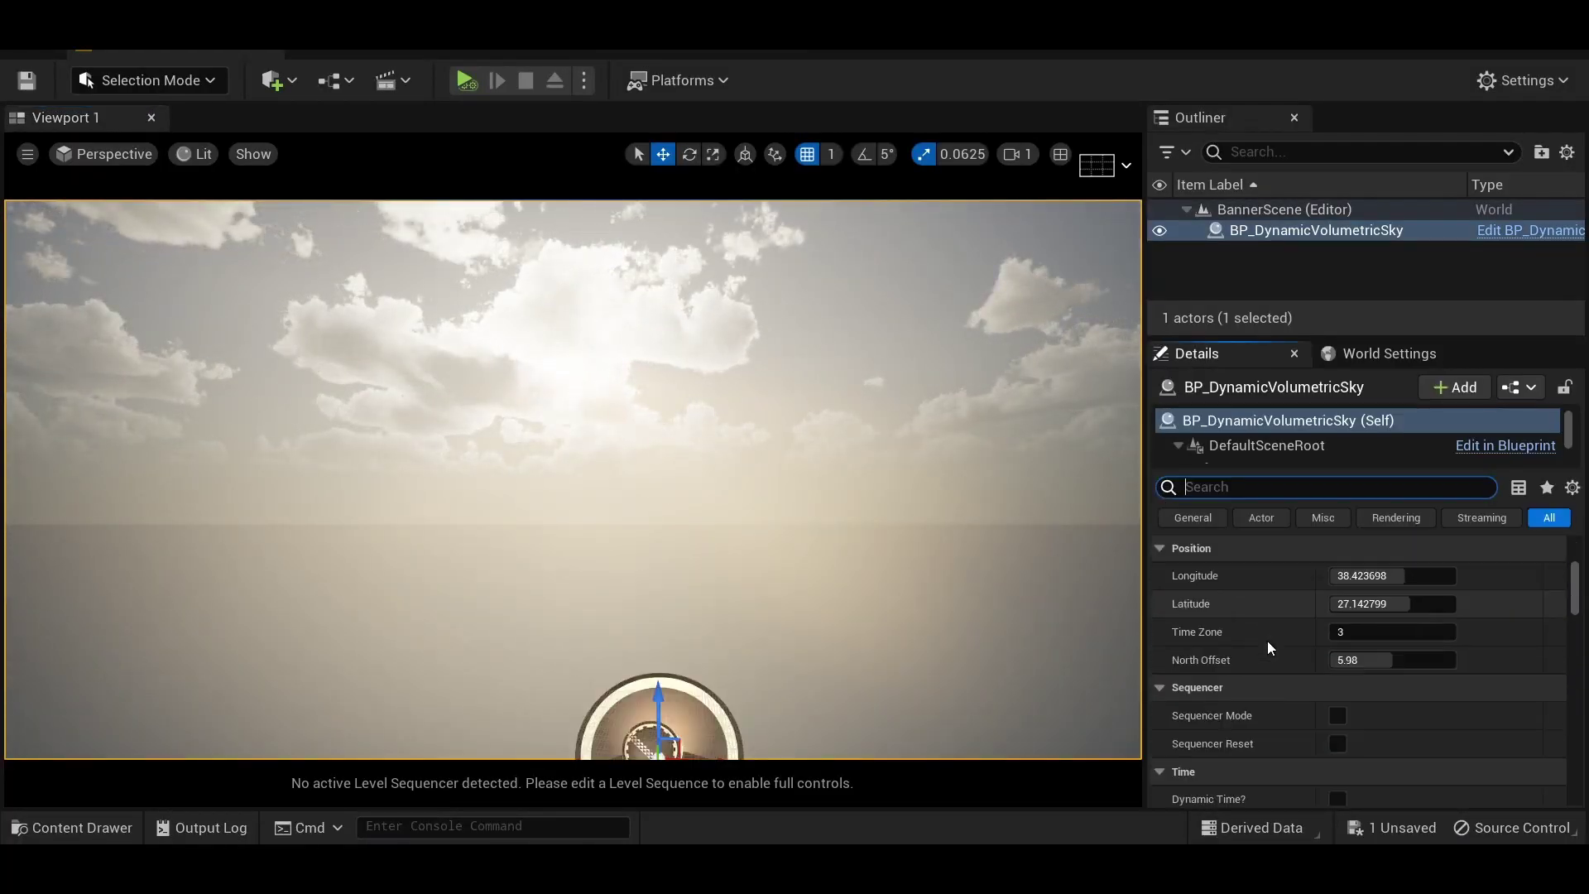
pyautogui.click(1391, 639)
pyautogui.click(1391, 660)
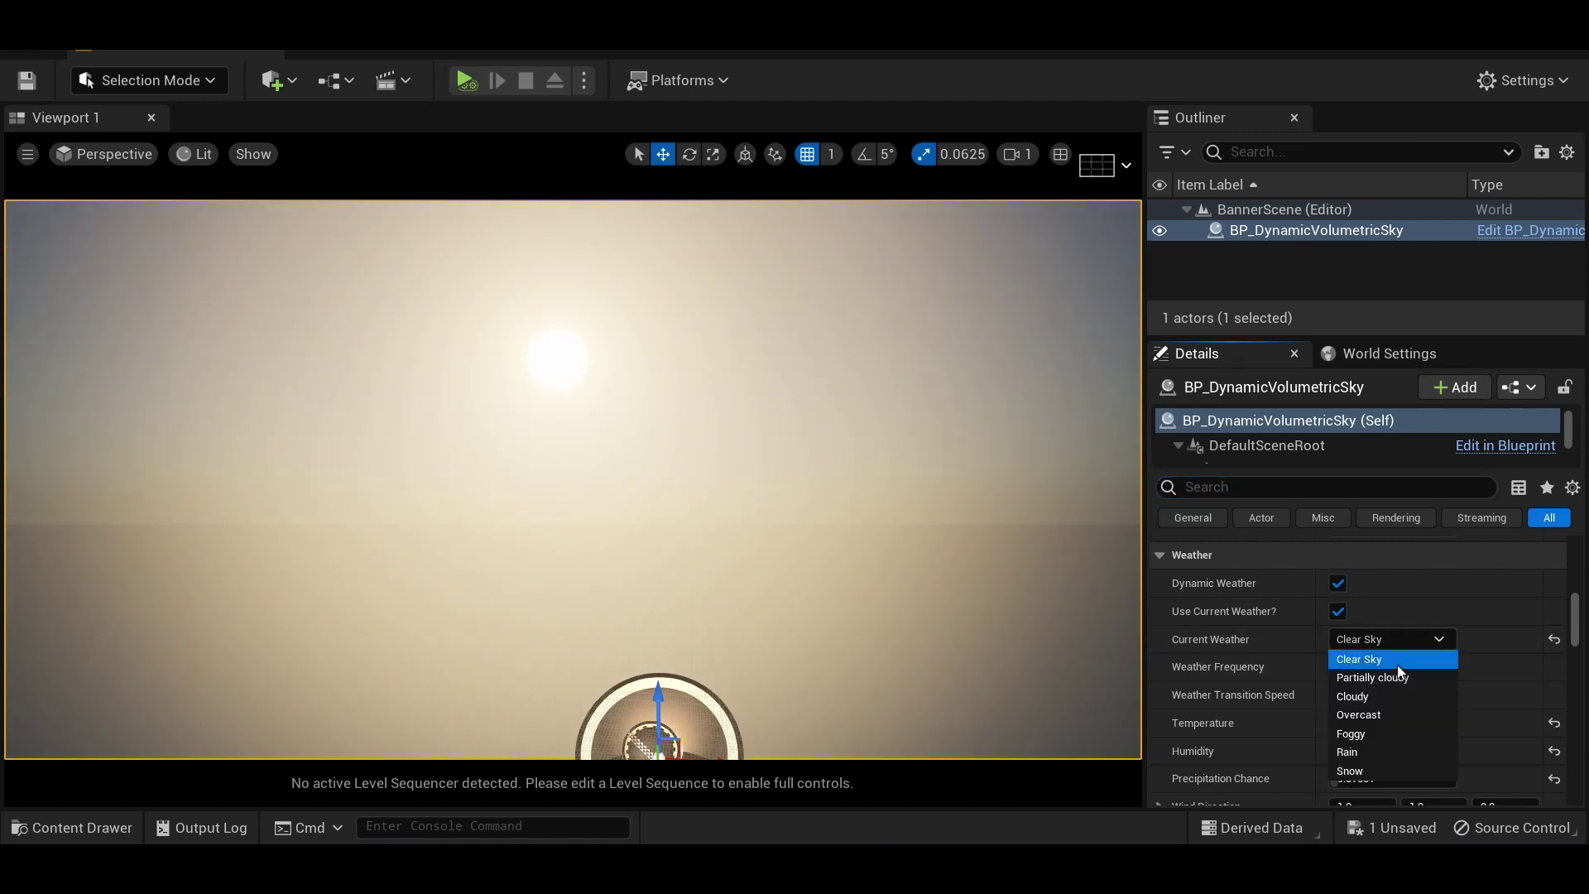
pyautogui.click(1358, 714)
pyautogui.click(1390, 639)
pyautogui.click(1352, 696)
pyautogui.click(1390, 639)
pyautogui.click(1372, 677)
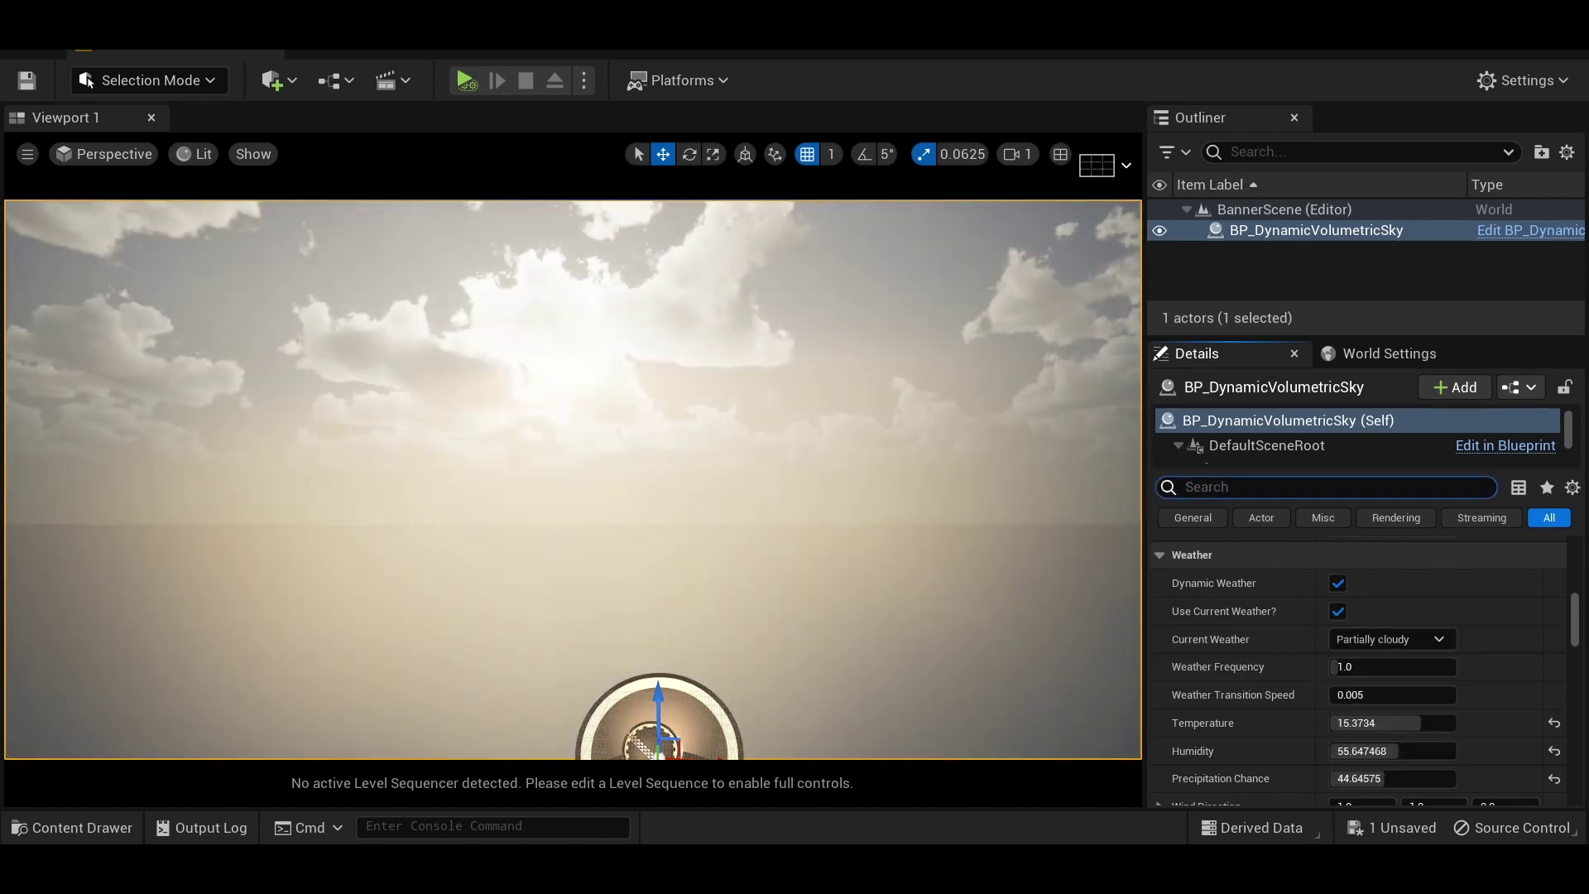
# Open the Tundra rocky ground asset folder in the Content Drawer.
pyautogui.scroll(3, 1372, 677)
pyautogui.scroll(-2, 1372, 677)
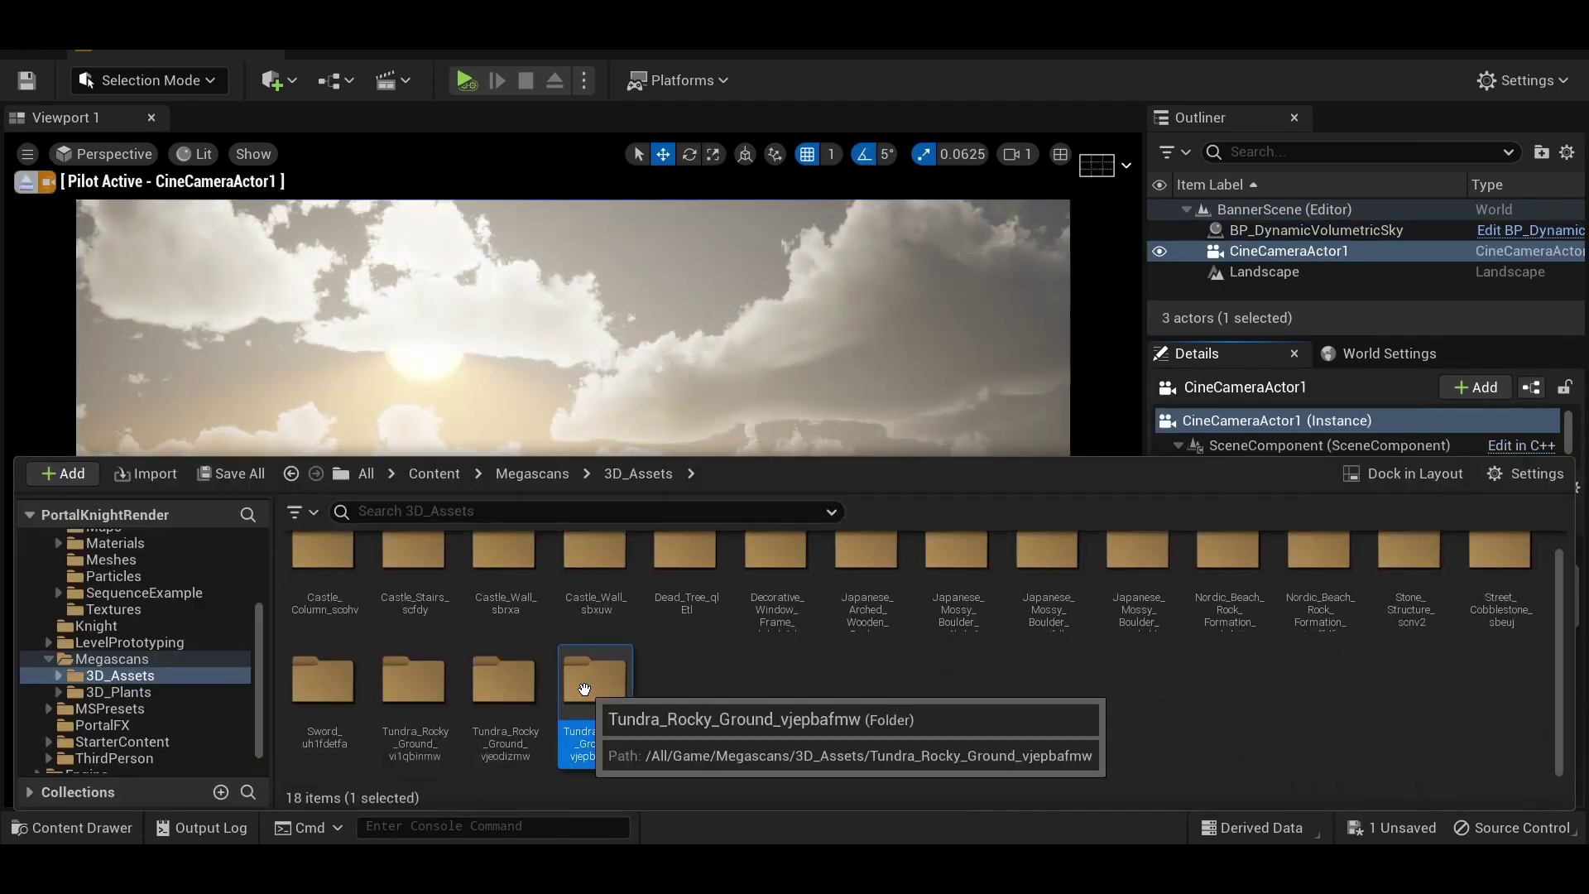
pyautogui.doubleClick(584, 692)
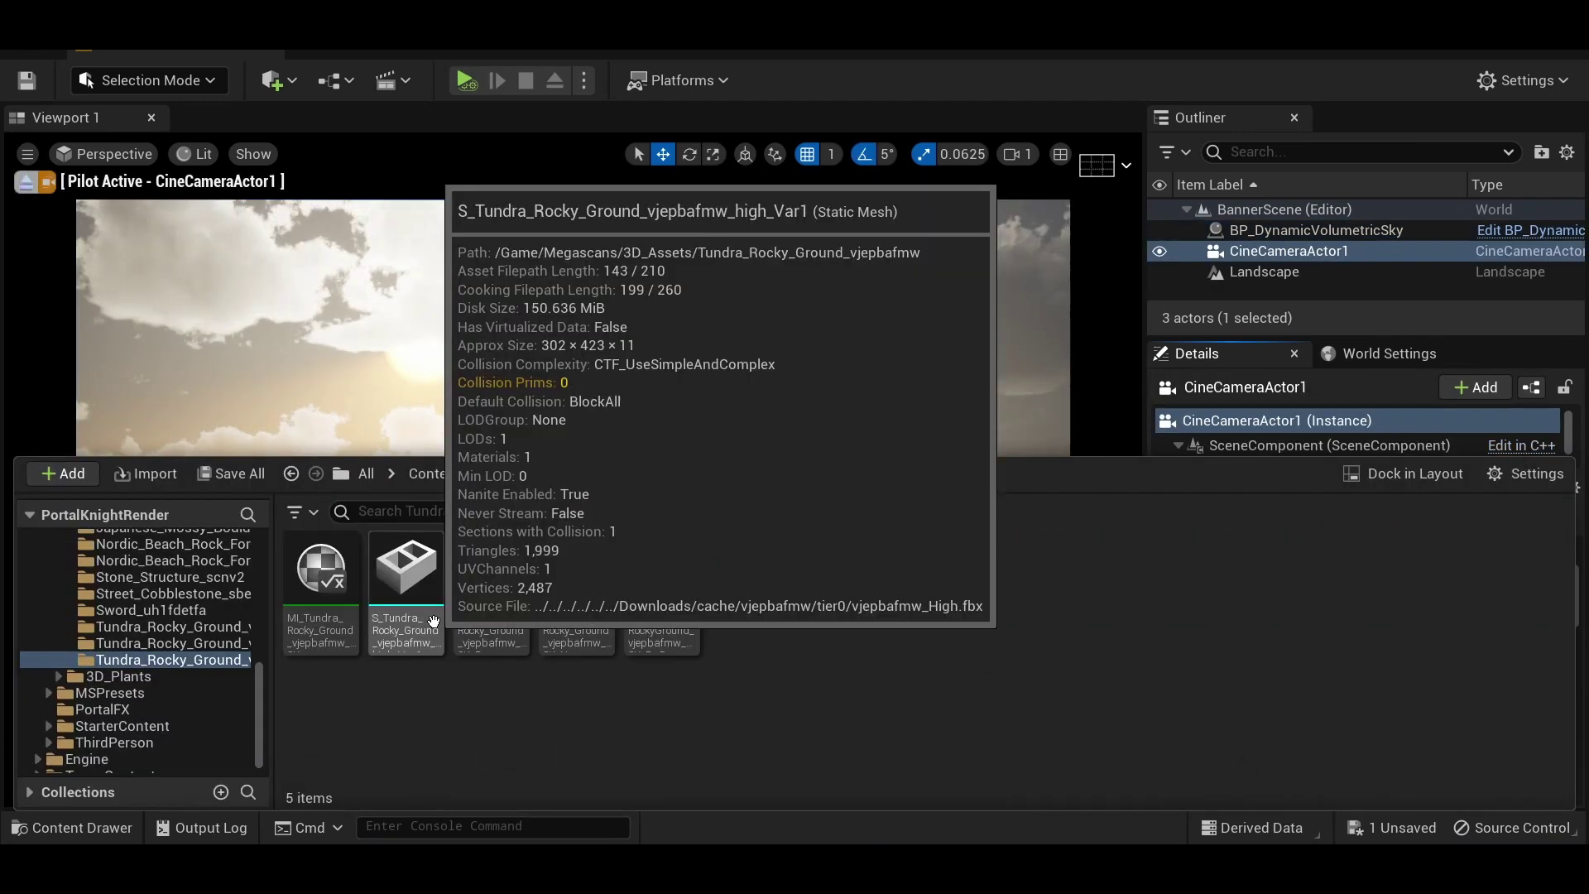
# Place a Nordic Beach rock formation from Megascans 3D assets in front of the camera.
pyautogui.click(638, 472)
pyautogui.doubleClick(699, 571)
pyautogui.moveTo(390, 571); pyautogui.dragTo(827, 712)
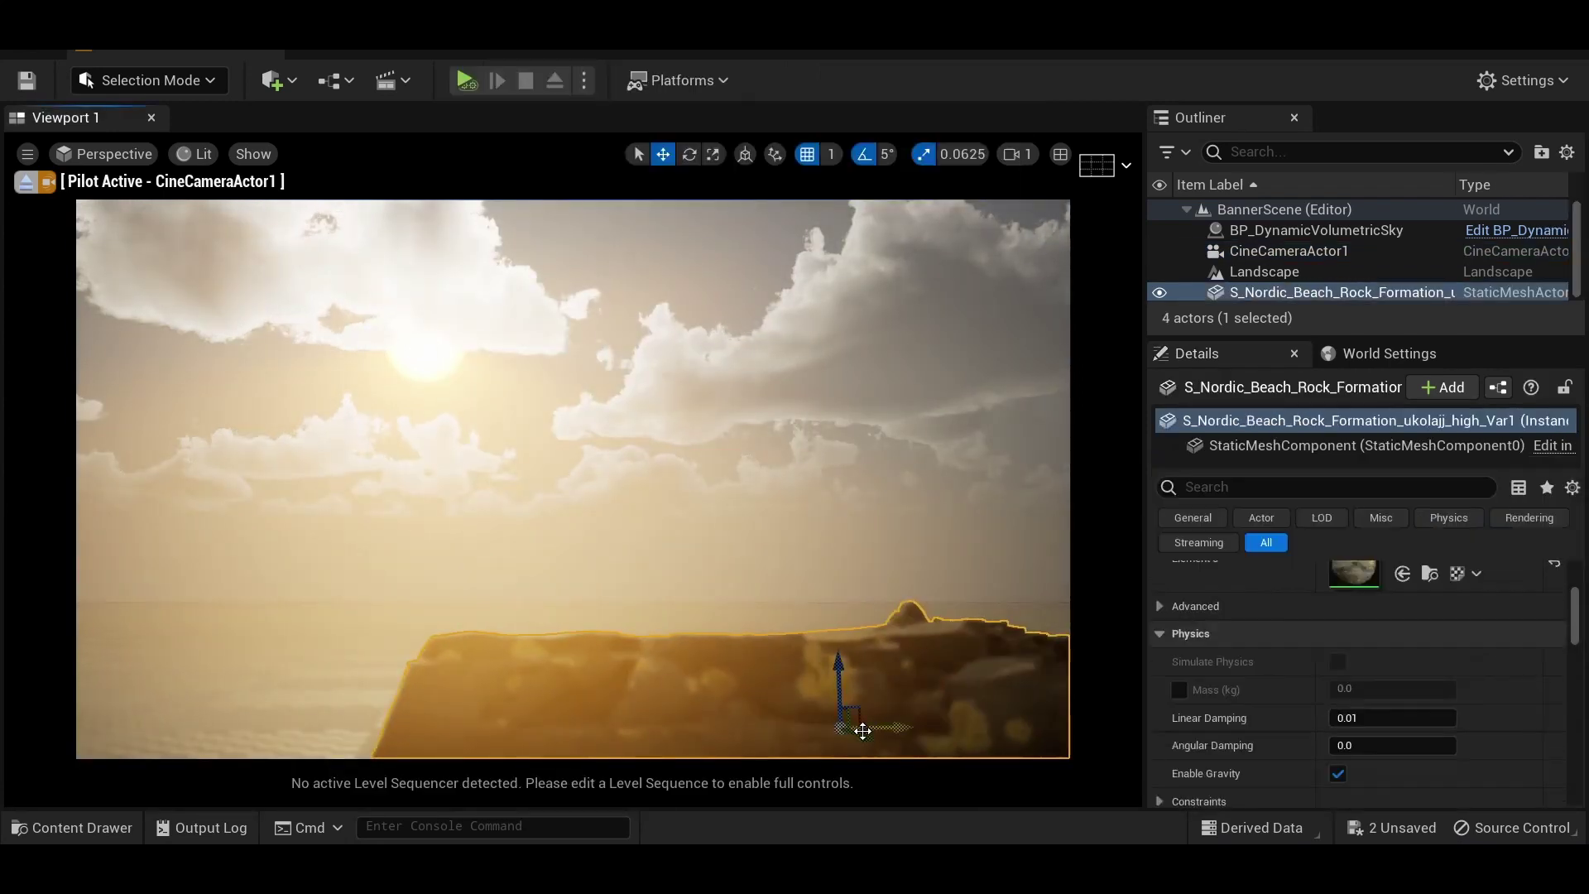
pyautogui.press('f')
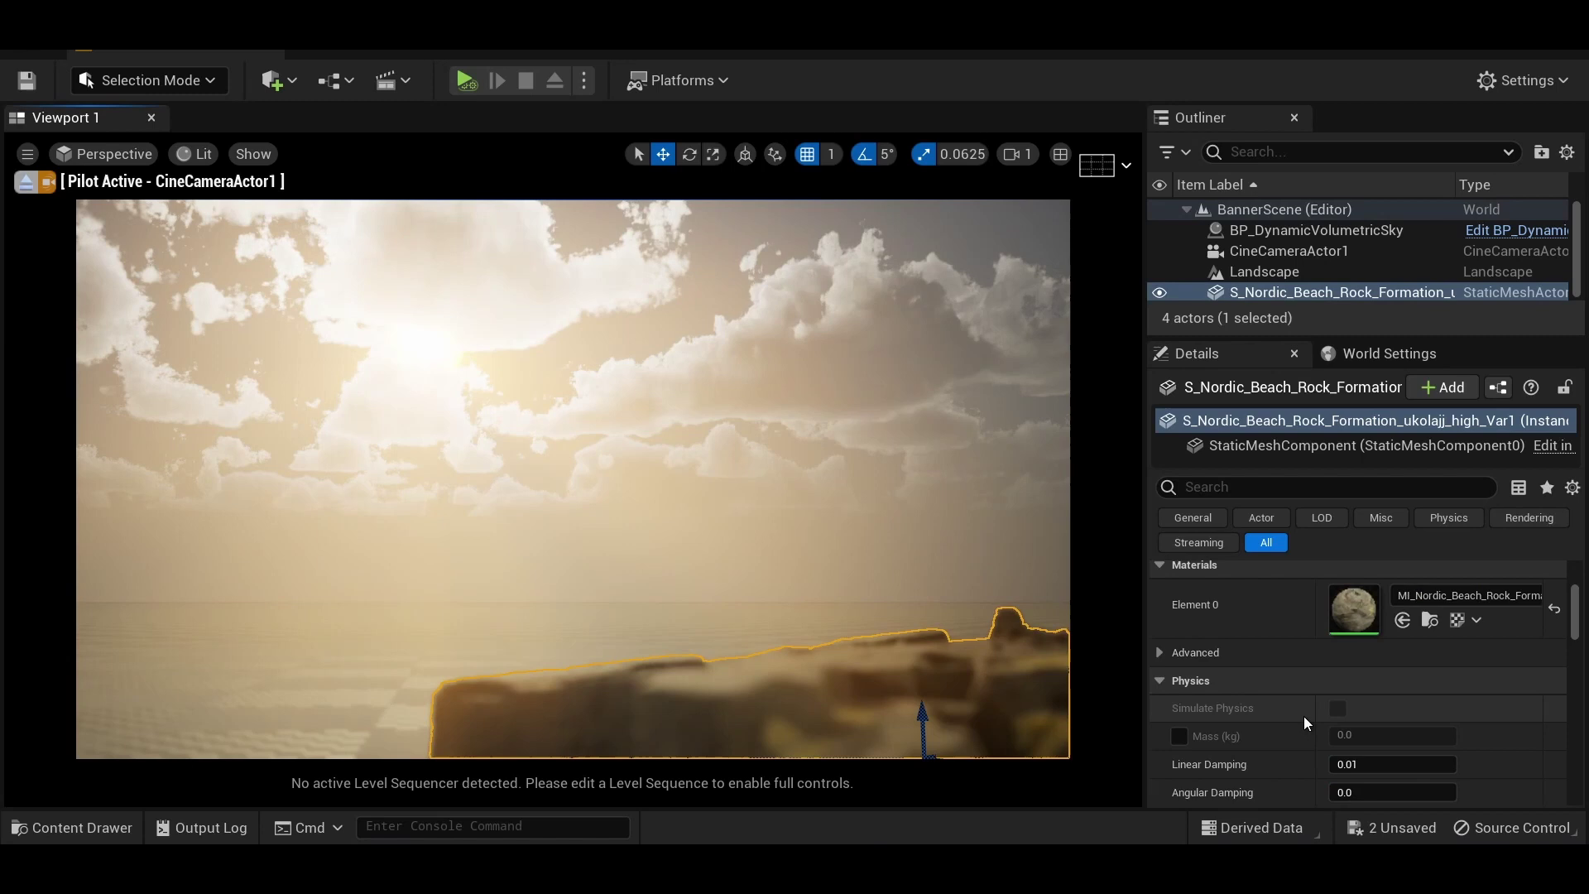
# Adjust the cinematic camera's current focal length.
pyautogui.click(1289, 251)
pyautogui.scroll(-3, 1357, 662)
pyautogui.click(1350, 634)
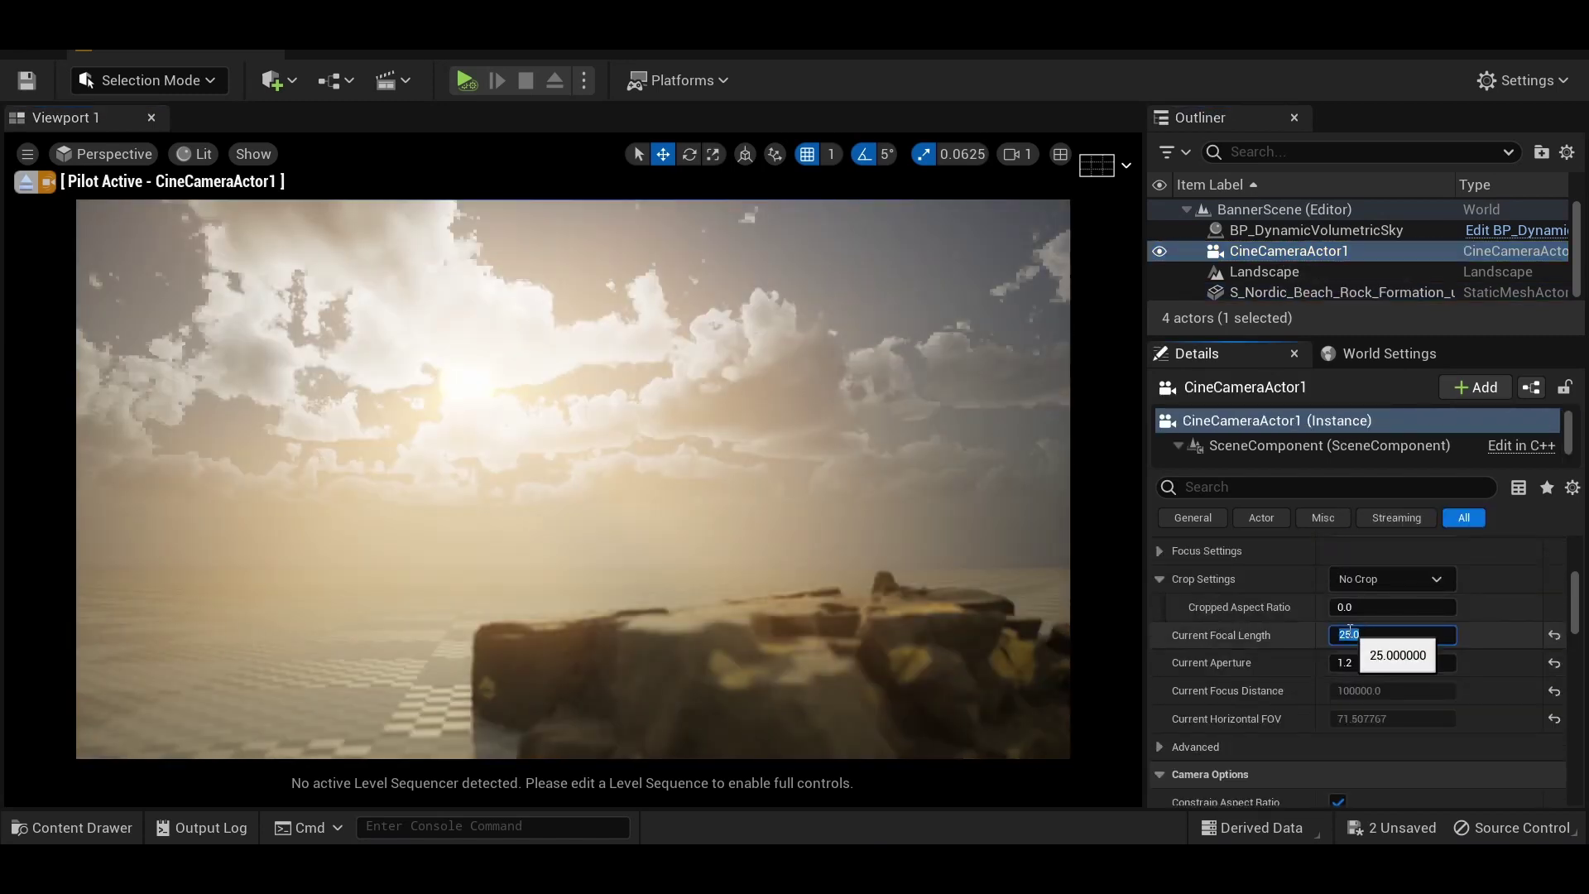
# Turn off angle snap and rotate the foreground rock formation about five degrees.
pyautogui.click(825, 589)
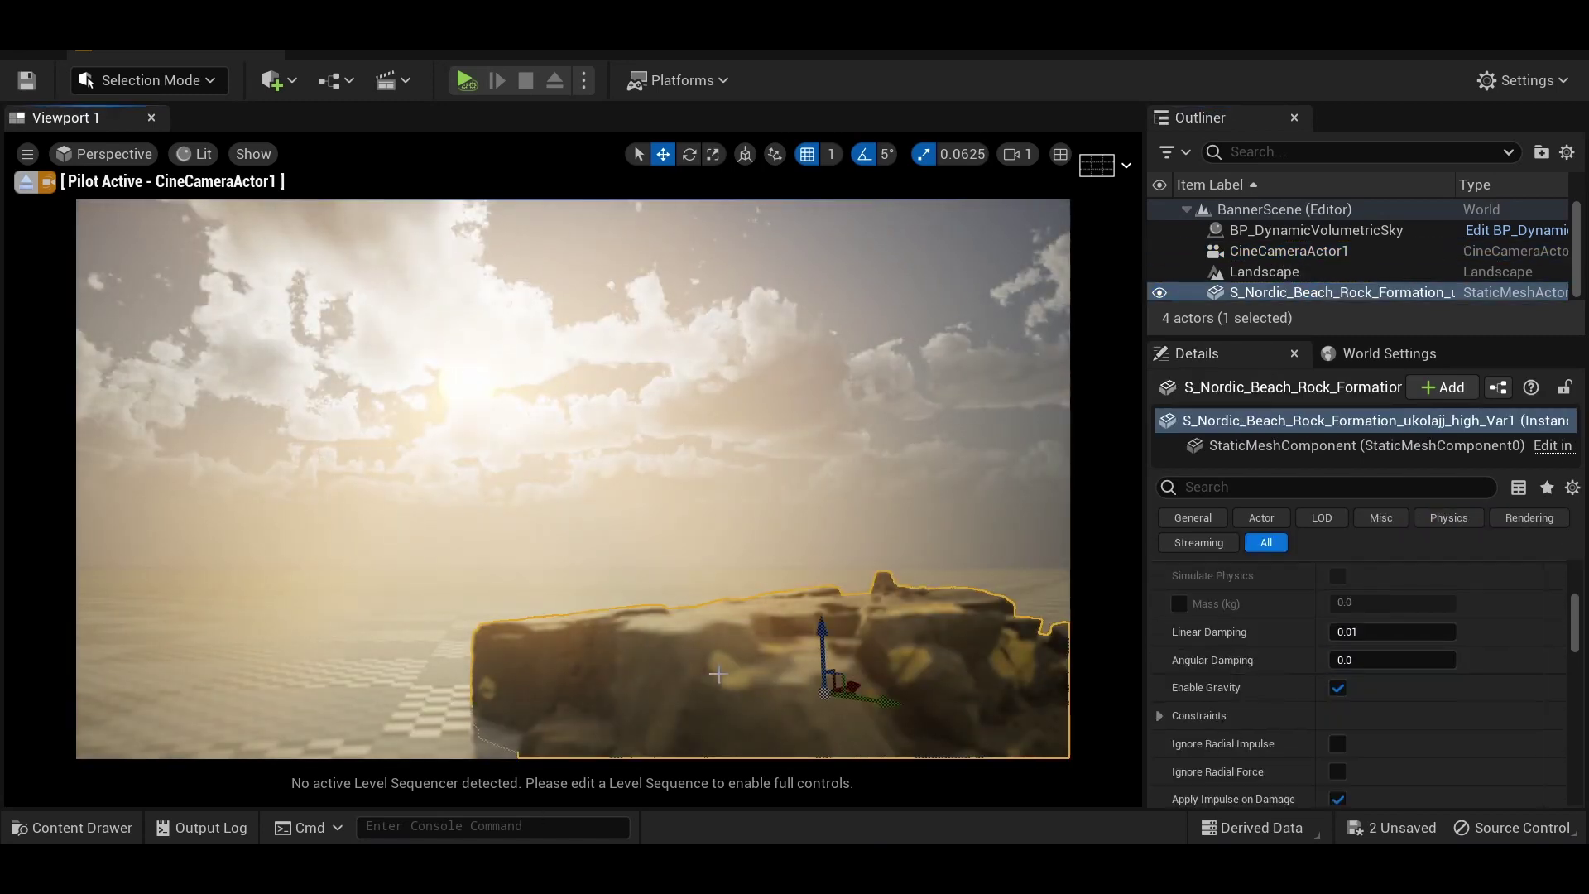
pyautogui.click(865, 154)
pyautogui.moveTo(844, 661); pyautogui.dragTo(919, 671)
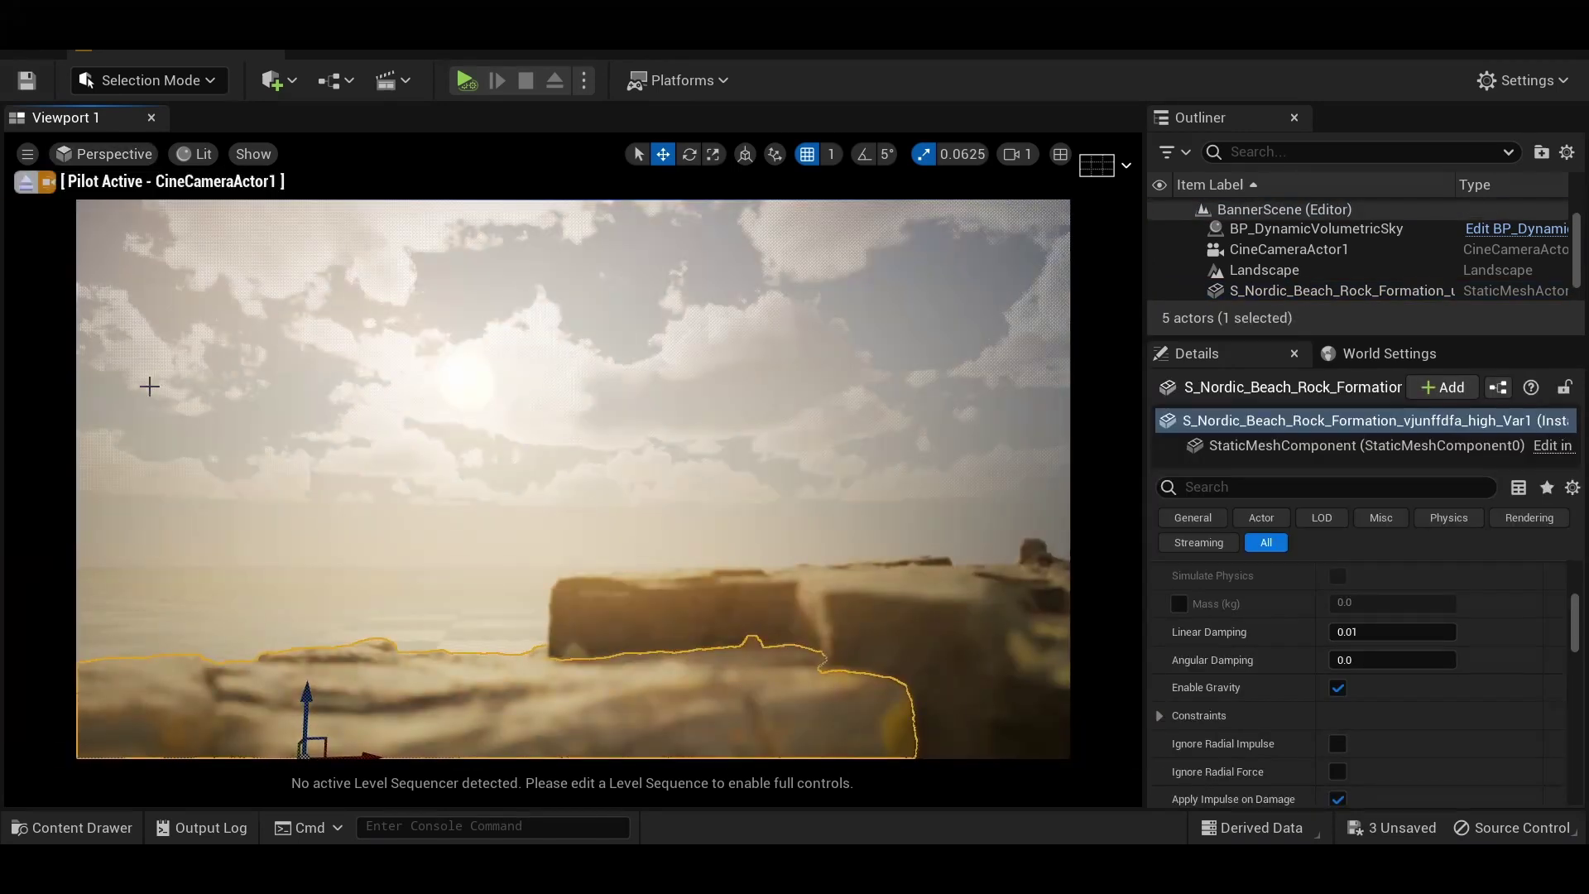
pyautogui.click(490, 453)
pyautogui.click(951, 621)
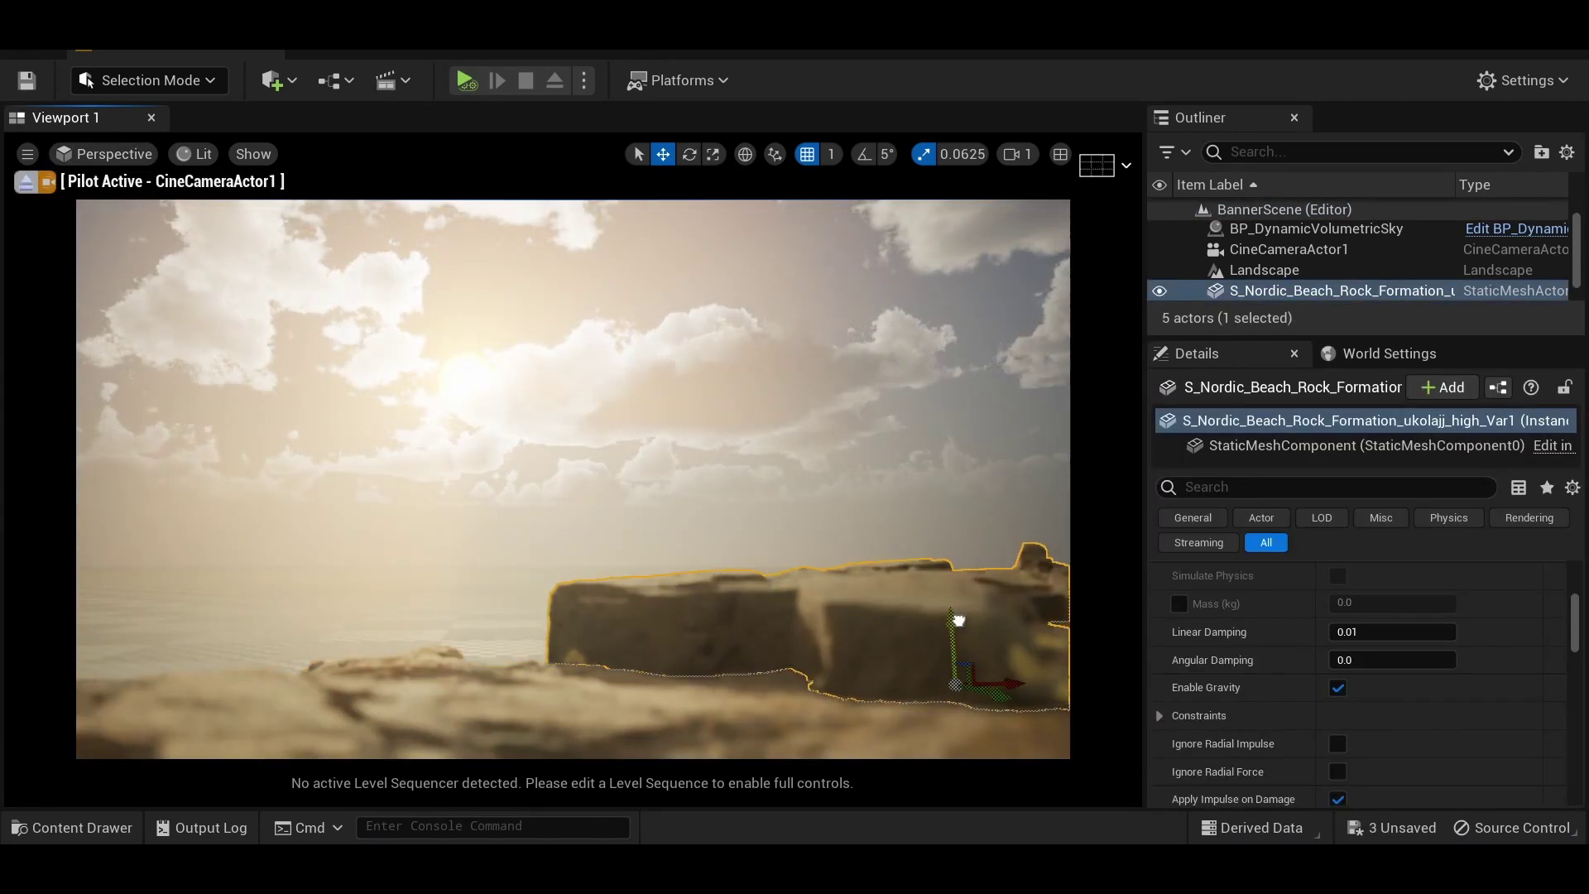
pyautogui.press('Escape')
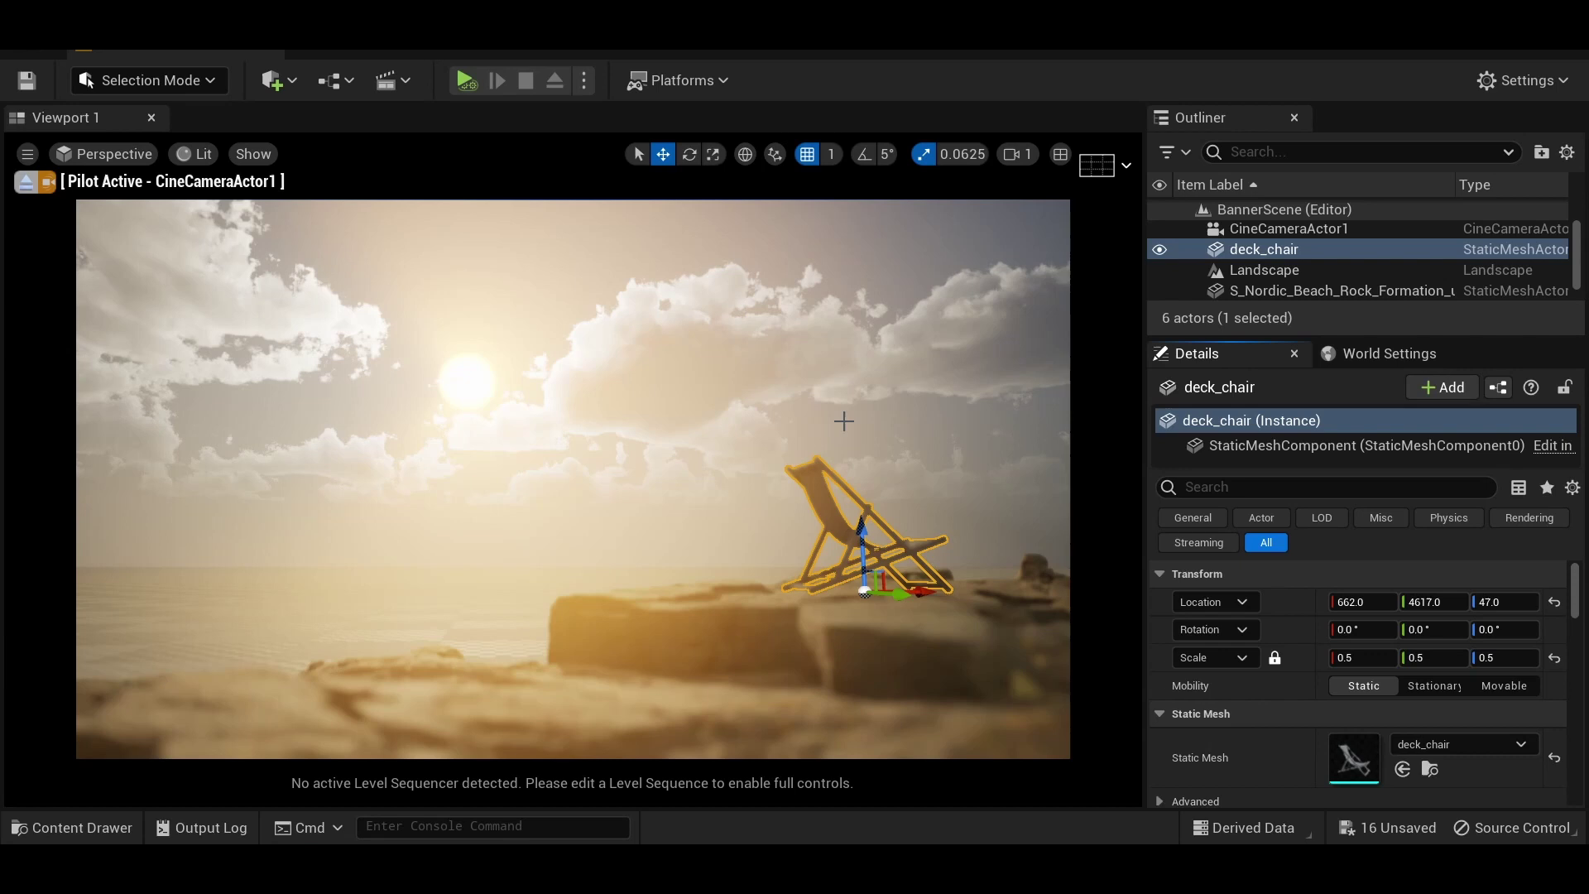
# Rotate the deck chair about 93 degrees sideways.
pyautogui.press('e')
pyautogui.moveTo(935, 592); pyautogui.dragTo(888, 594)
pyautogui.press('e')
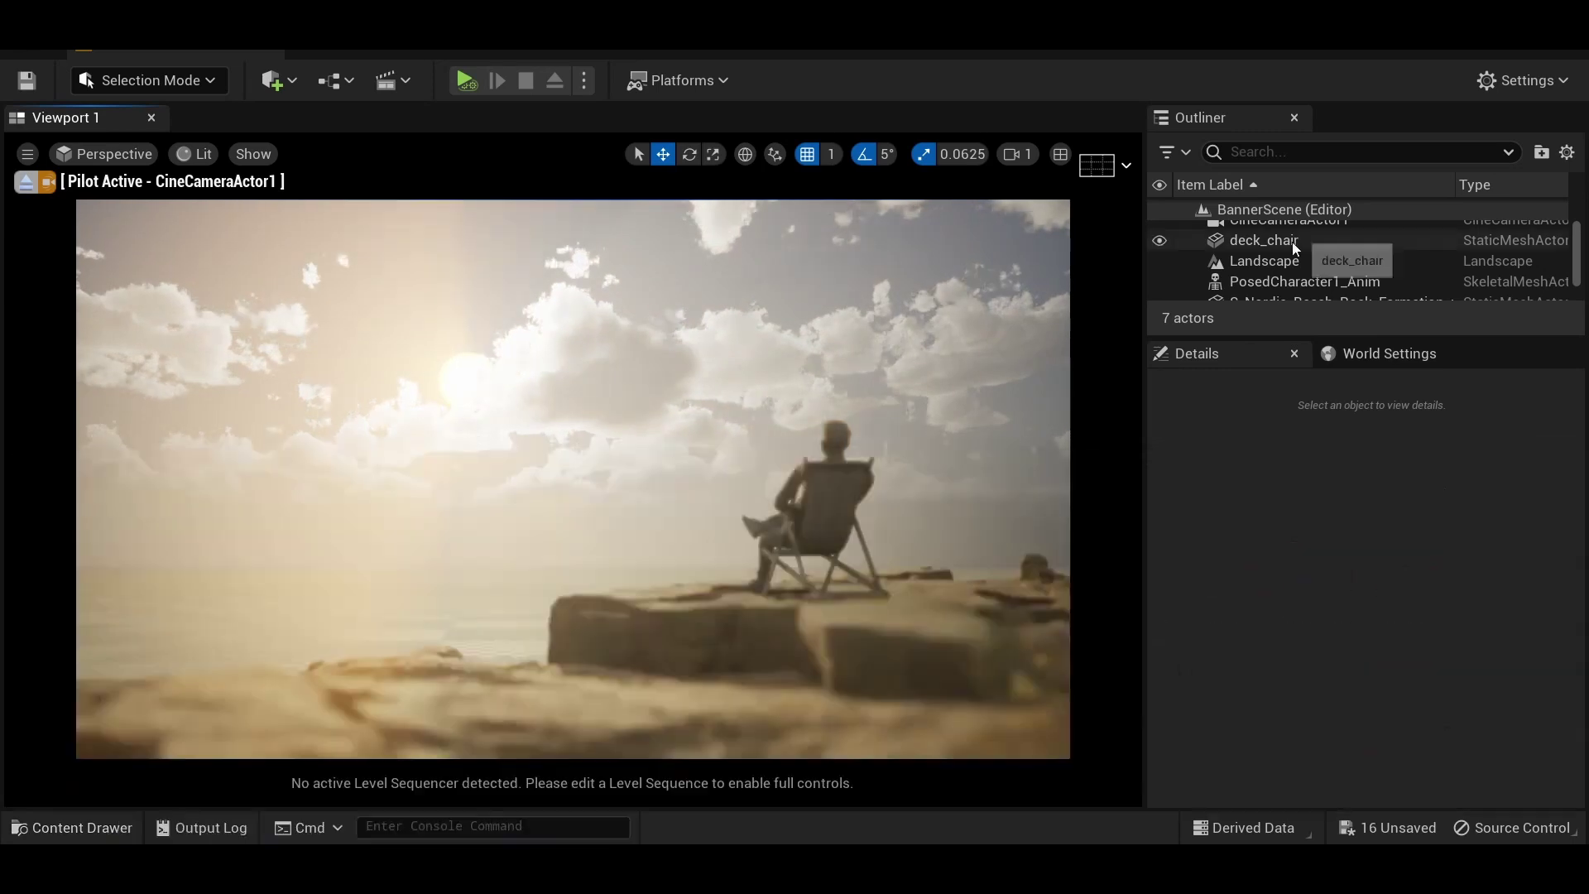
# Set CineCameraActor1's manual focus distance by sampling the seated man with the eyedropper.
pyautogui.click(1287, 222)
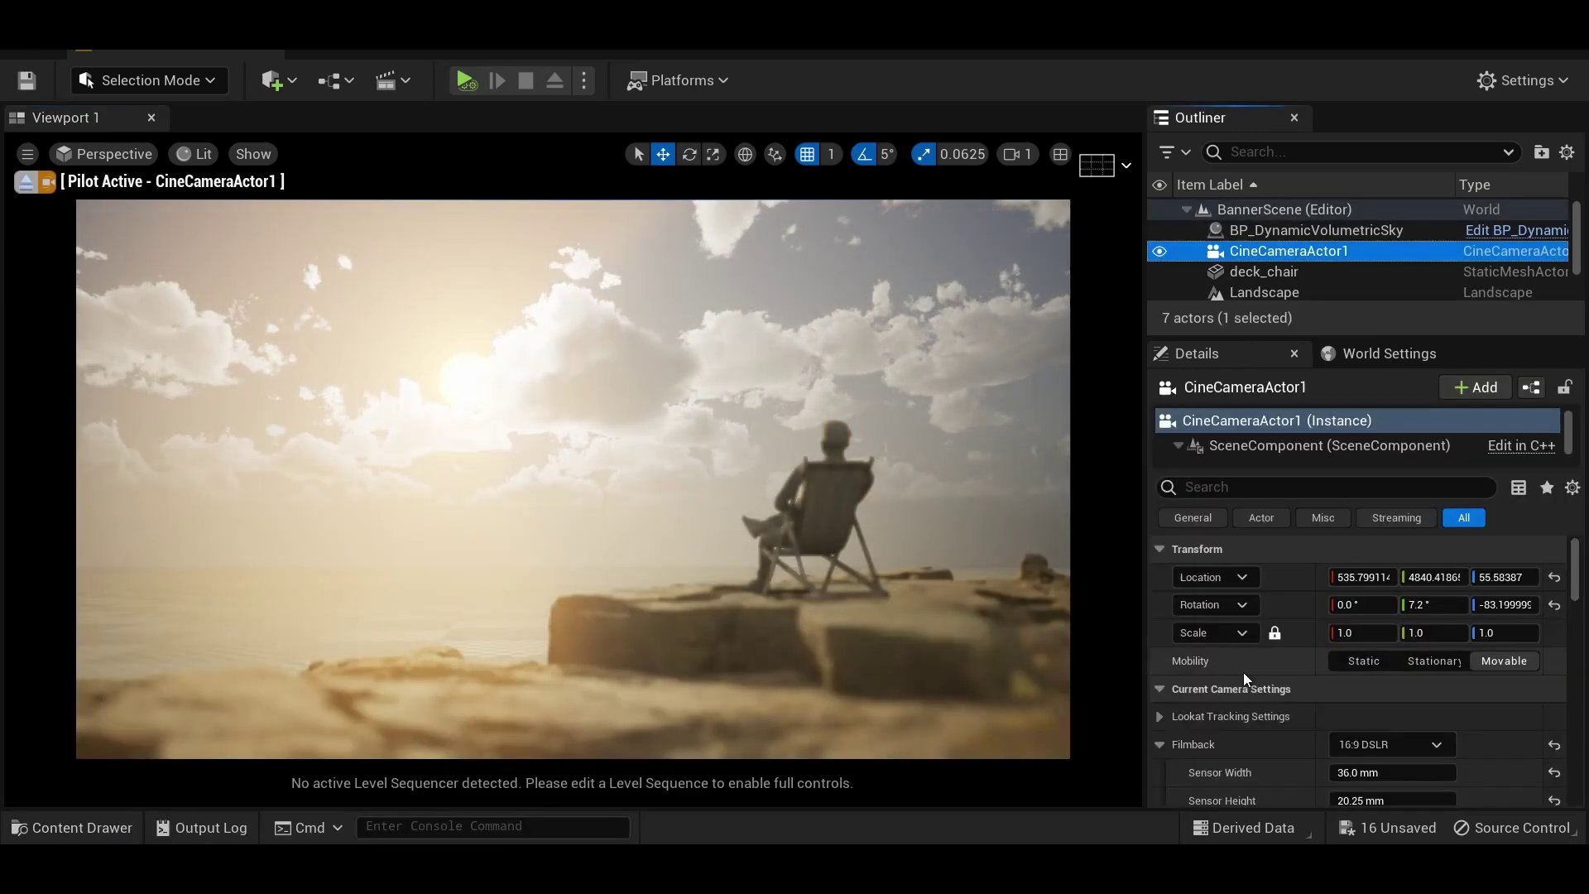
pyautogui.scroll(-4, 1167, 539)
pyautogui.click(1160, 545)
pyautogui.click(1207, 601)
pyautogui.click(1442, 657)
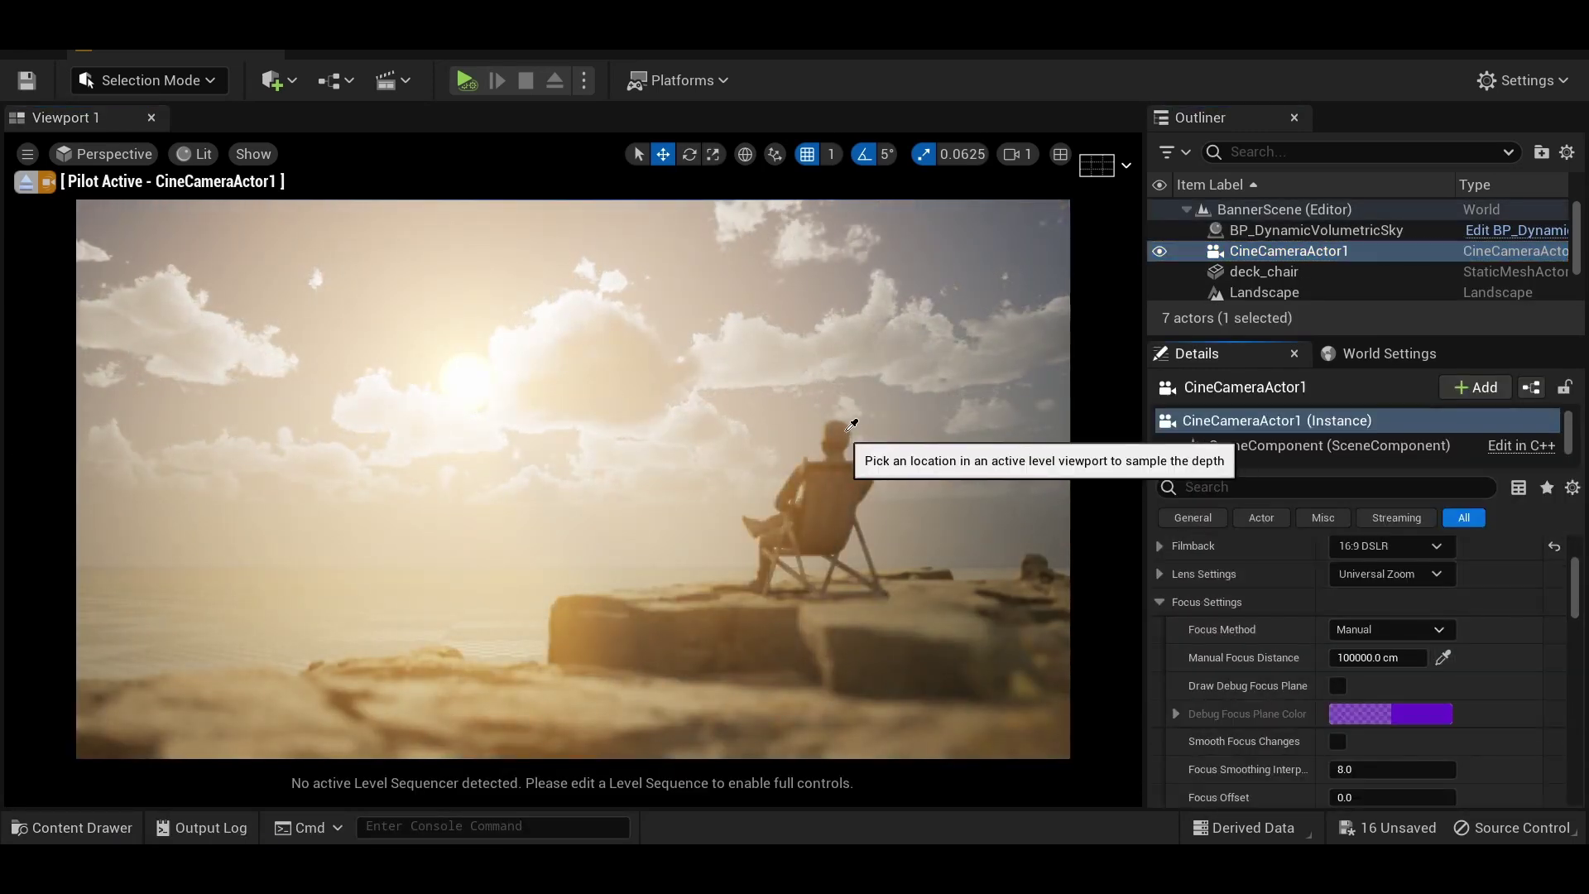
pyautogui.click(847, 428)
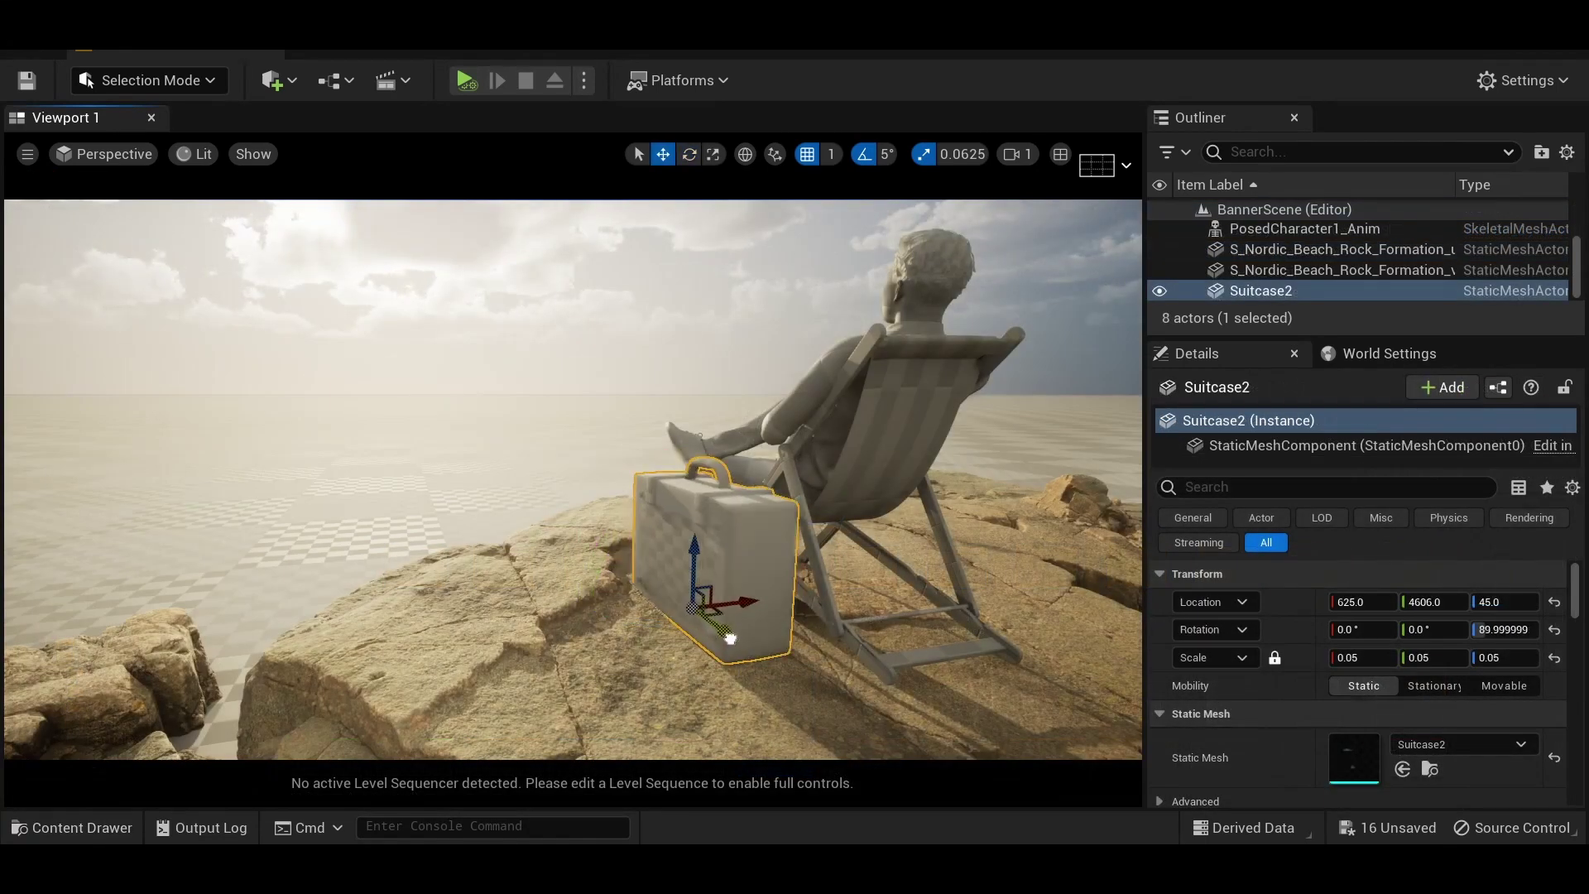
# Pilot the cinematic camera and compile the BP_Portal blueprint.
pyautogui.click(105, 154)
pyautogui.click(160, 389)
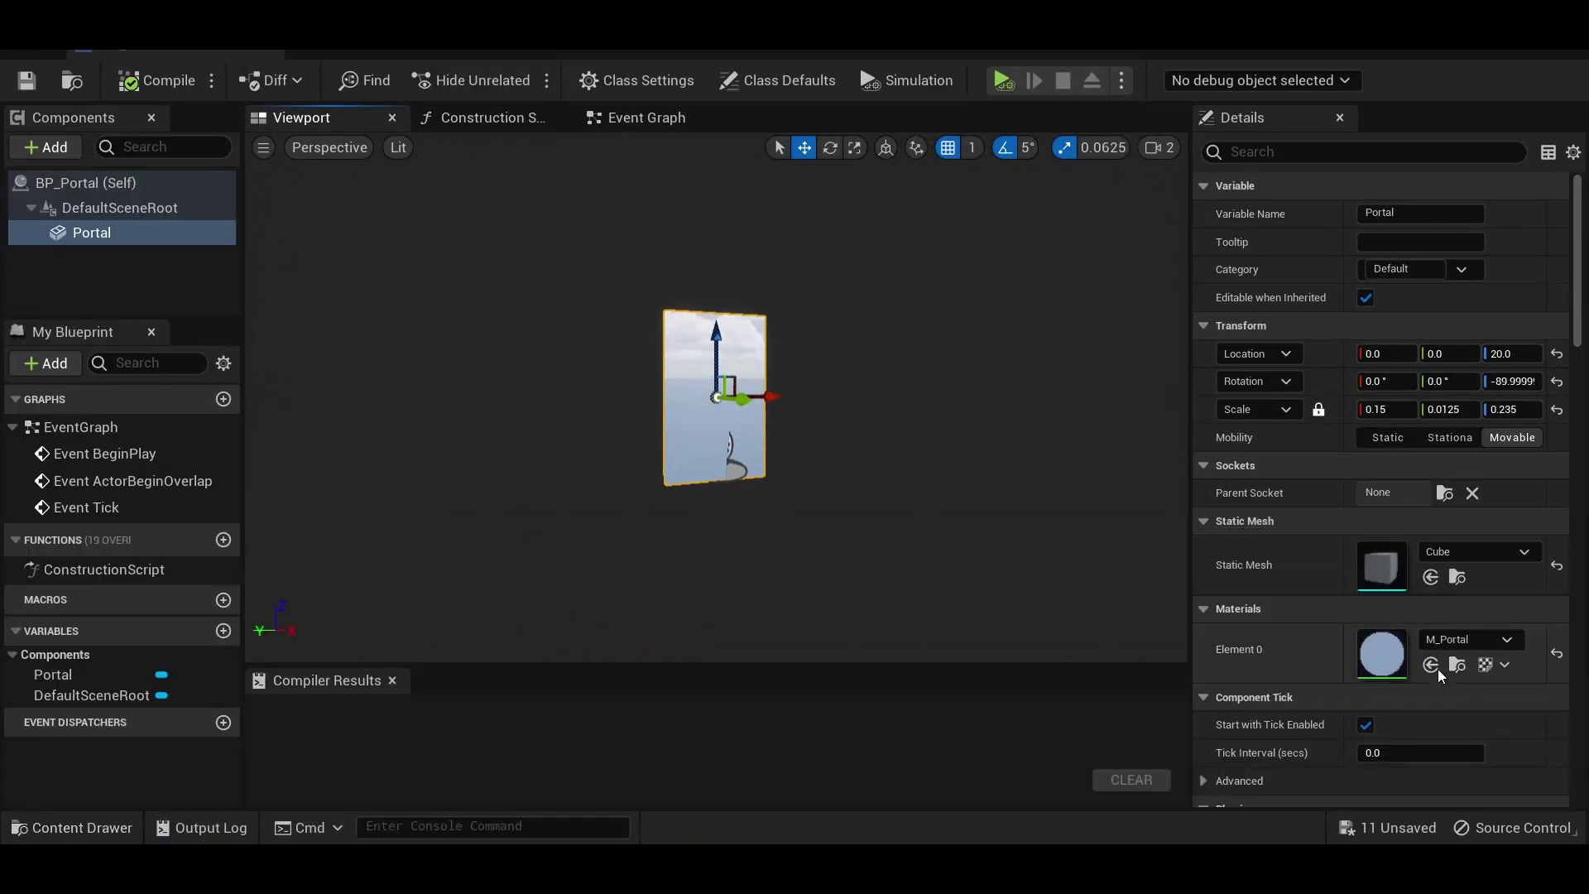
pyautogui.click(170, 80)
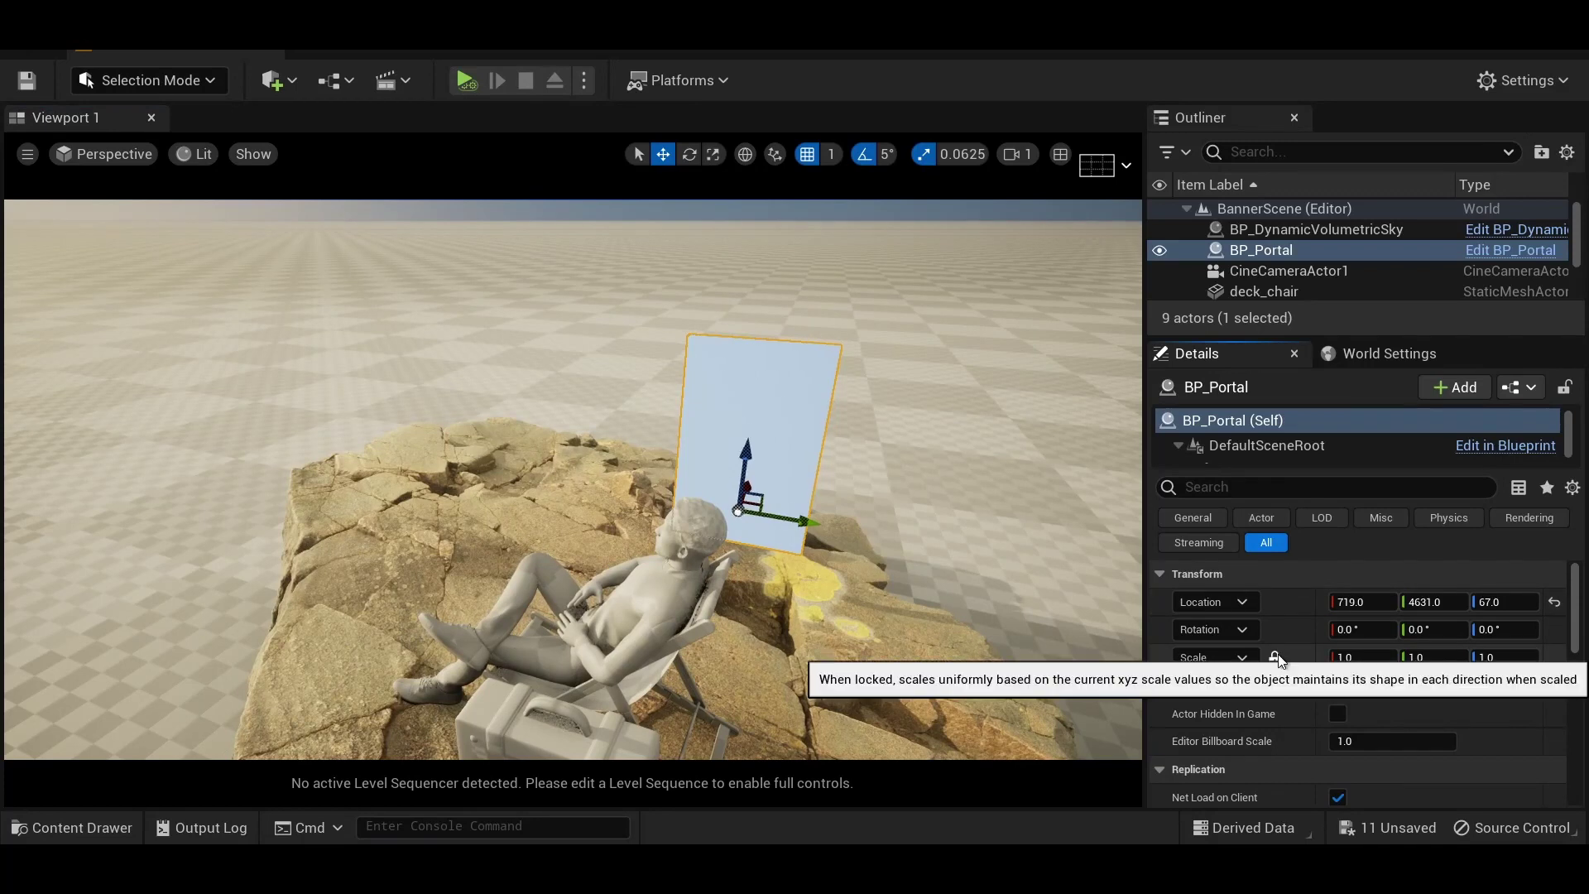
# Unlock the portal's scale lock and set its Scale X to 1.5.
pyautogui.click(1274, 657)
pyautogui.press('Tab')
pyautogui.write('1')
pyautogui.keyDown('alt'); pyautogui.moveTo(658, 426); pyautogui.dragTo(658, 426); pyautogui.keyUp('alt')
pyautogui.write('1.5')
pyautogui.press('Return')
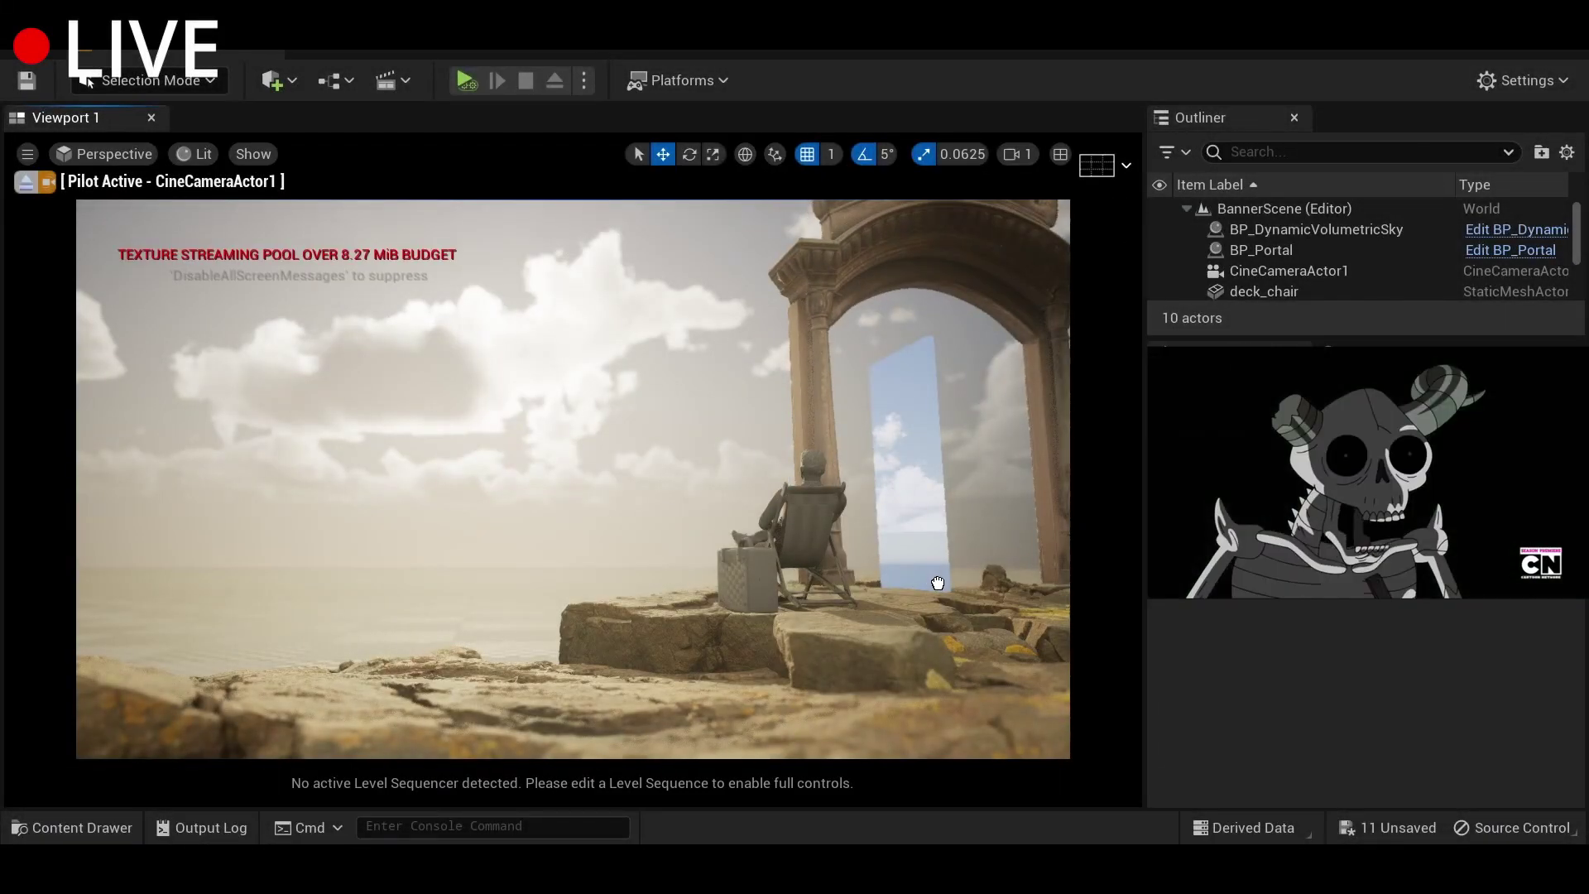
# Select the S_Decorative_Window_Frame arch and dismiss the GPU Crashed error with OK.
pyautogui.click(937, 582)
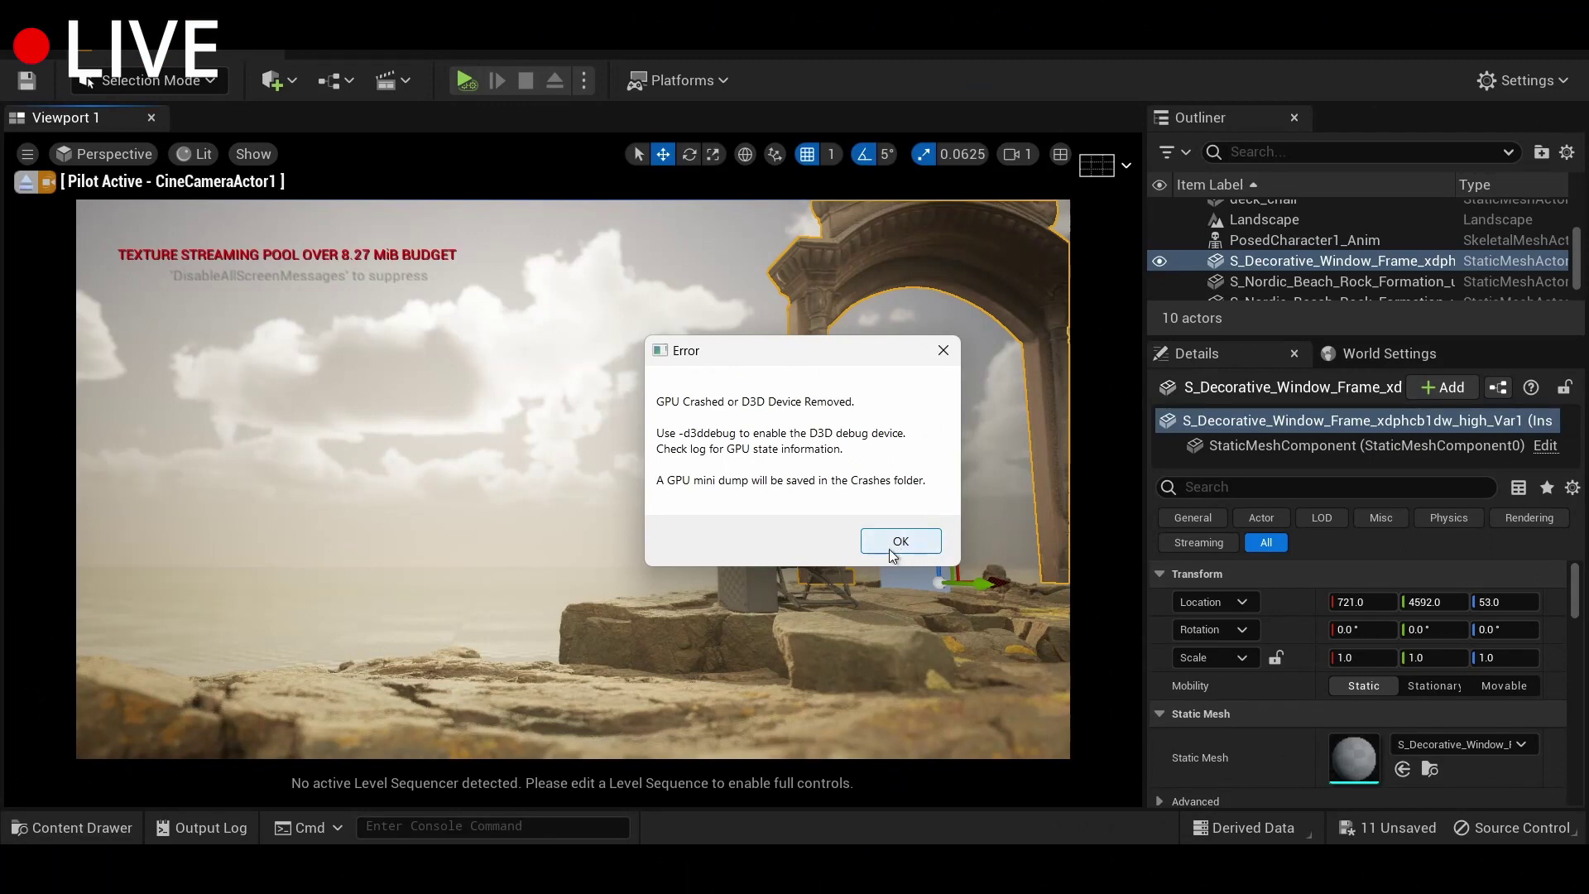
pyautogui.click(889, 544)
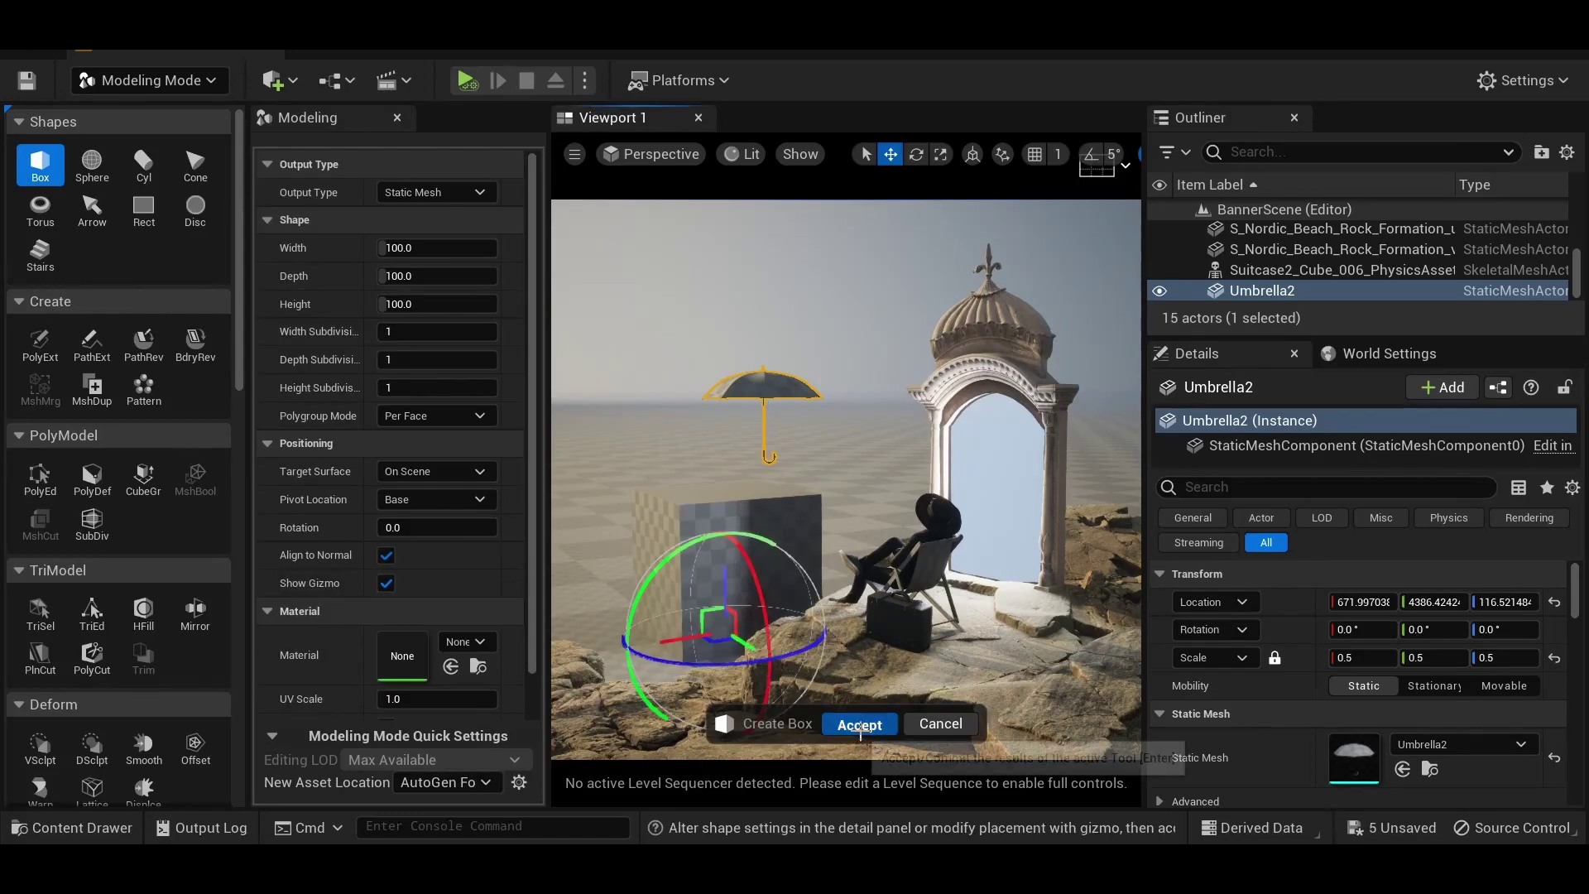
# Combine a new box and Umbrella2 with a MshBool Difference B - A and accept.
pyautogui.click(863, 724)
pyautogui.press('f')
pyautogui.keyDown('ctrl'); pyautogui.click(742, 351); pyautogui.keyUp('ctrl')
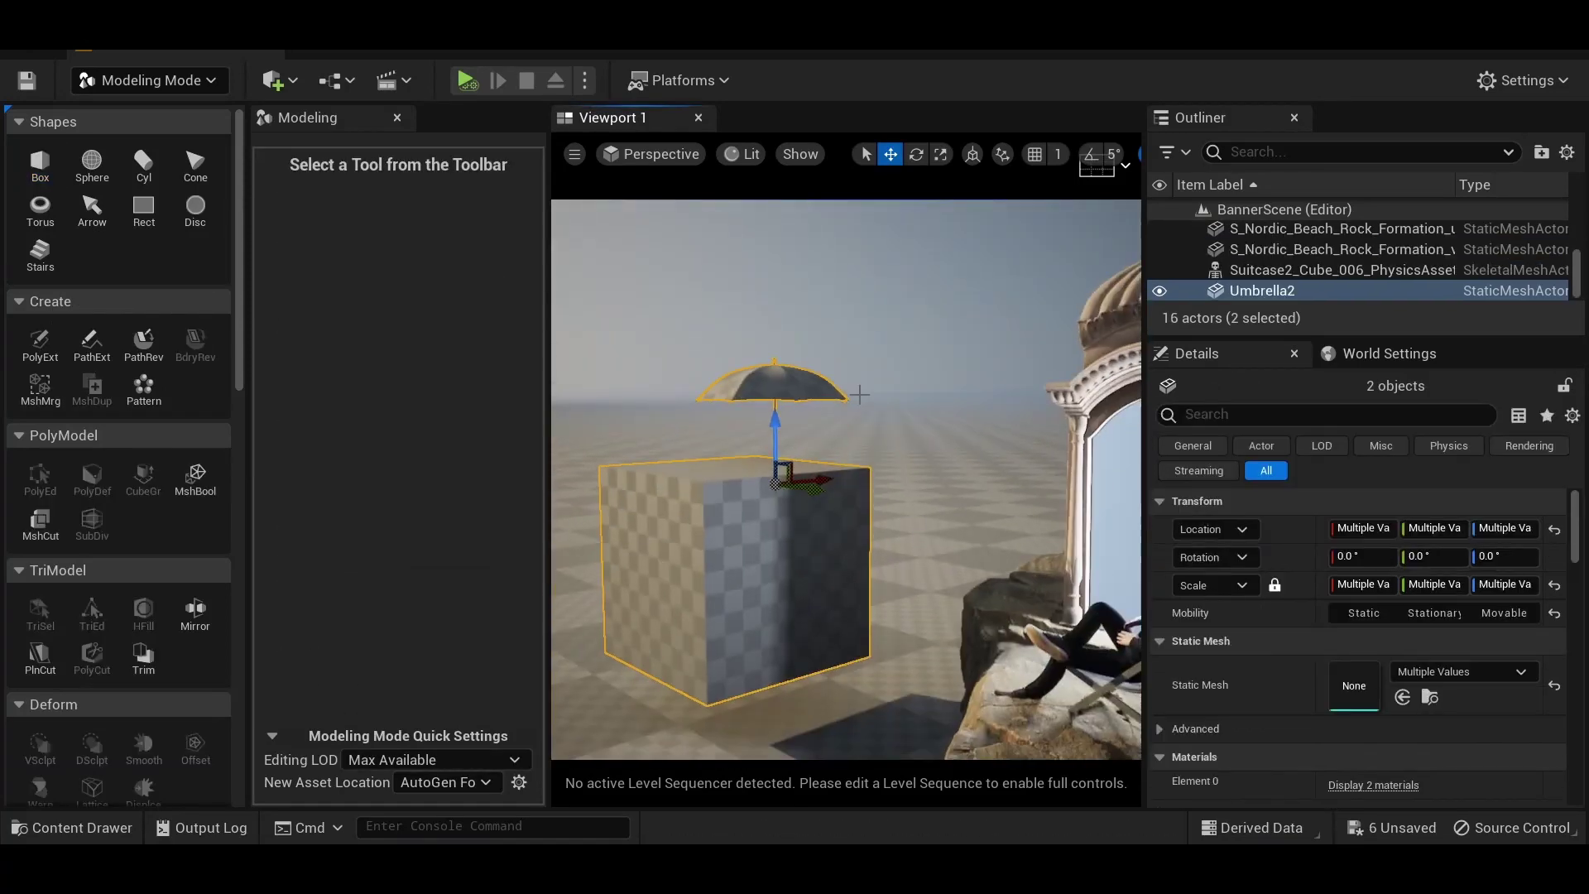
pyautogui.click(195, 475)
pyautogui.click(435, 217)
pyautogui.click(426, 263)
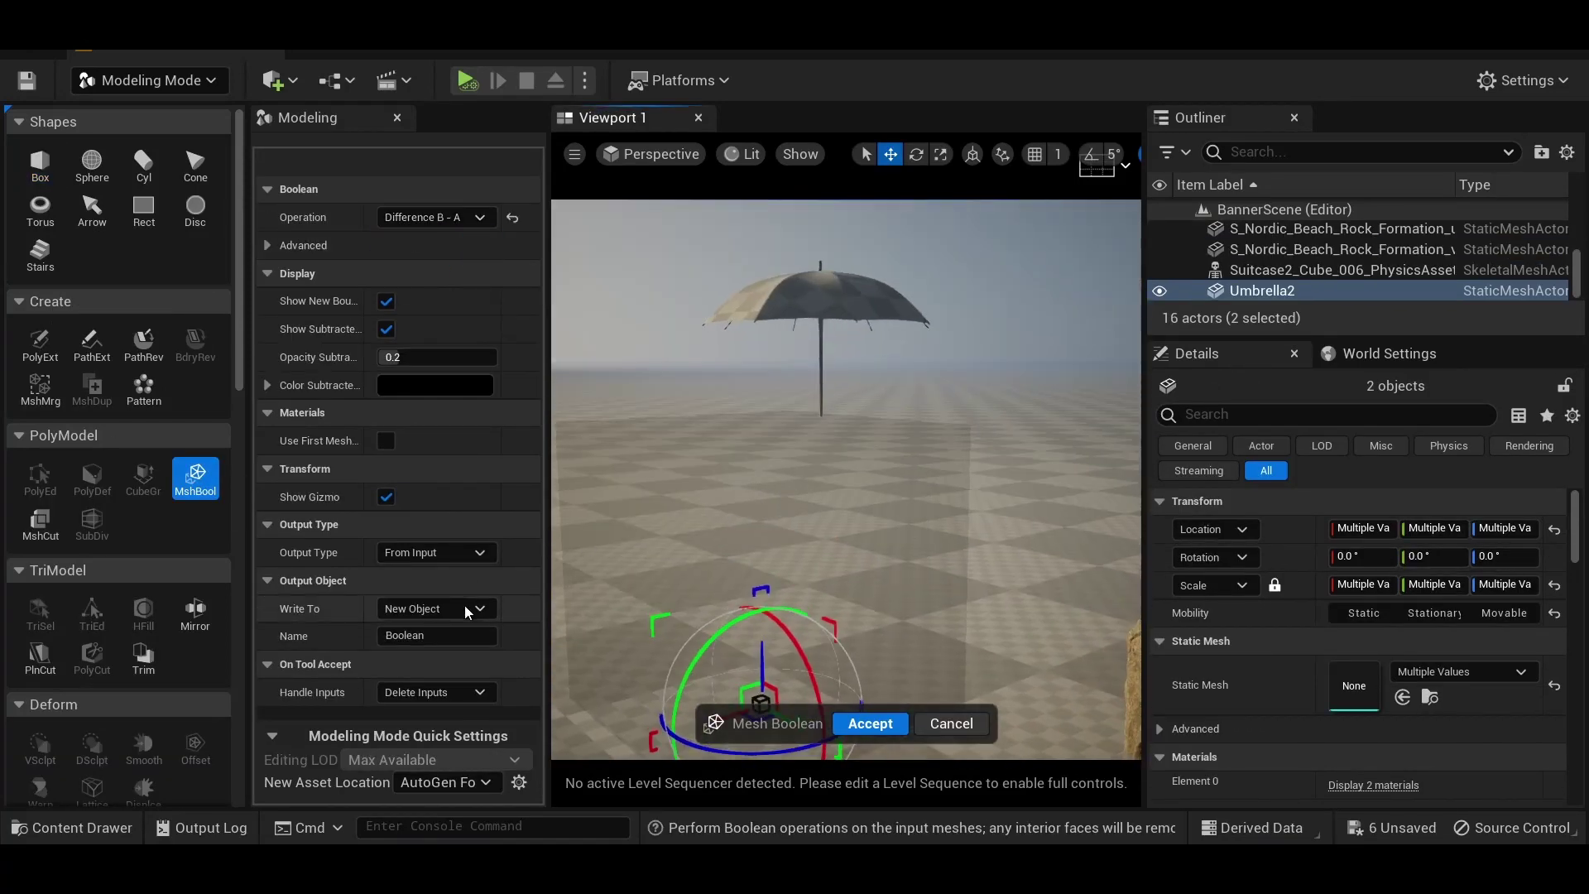
pyautogui.click(865, 725)
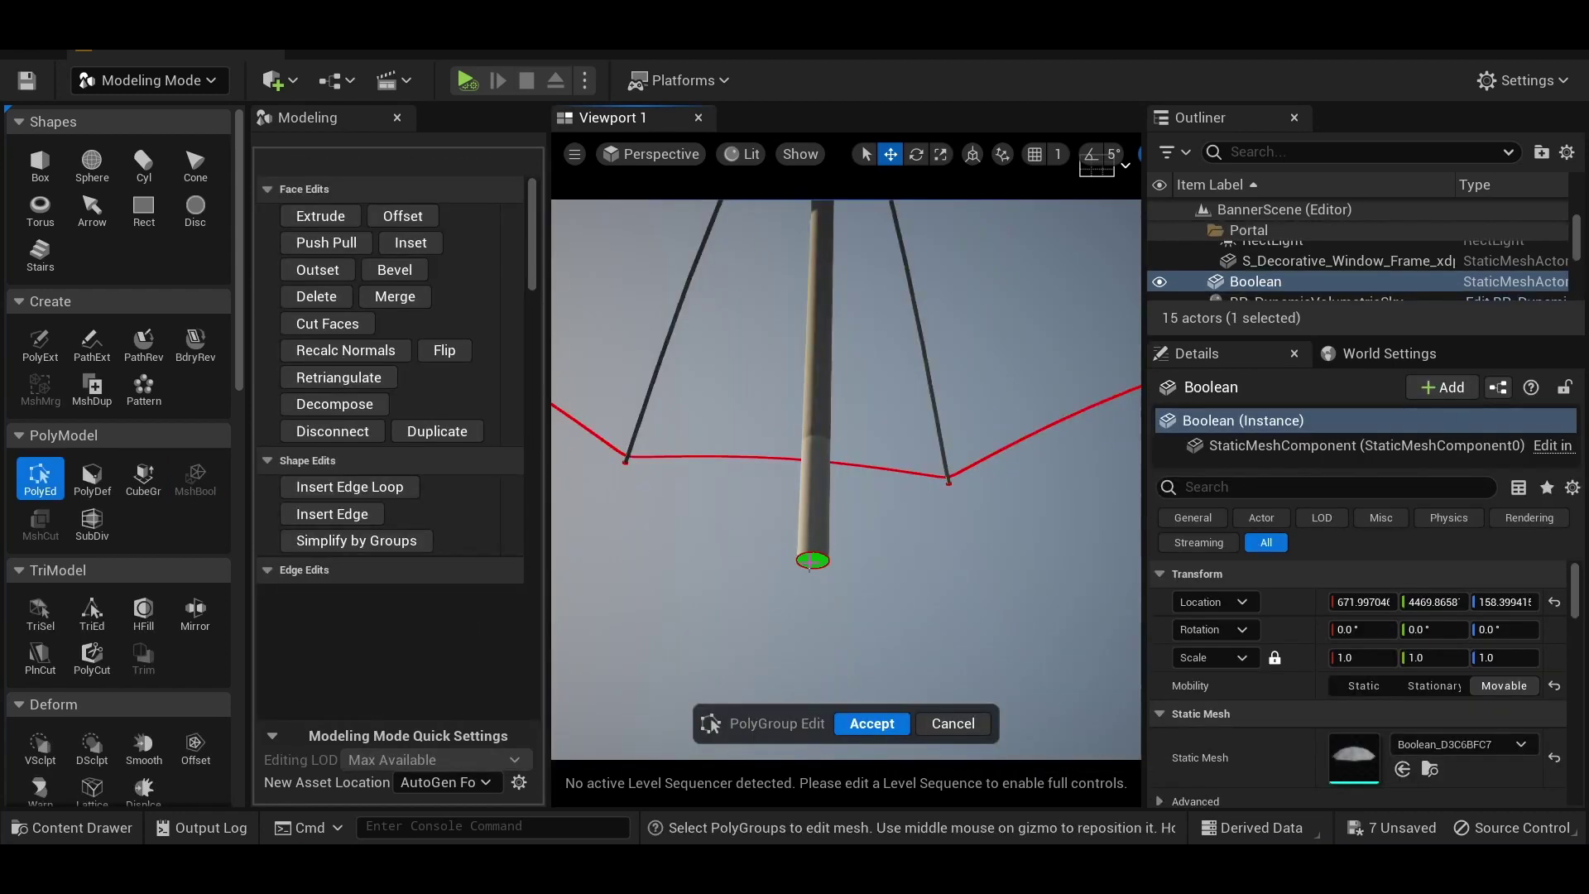
# Extrude the umbrella pole's bottom face downward toward the rock.
pyautogui.press('e')
pyautogui.moveTo(823, 579); pyautogui.dragTo(871, 332, button='right')
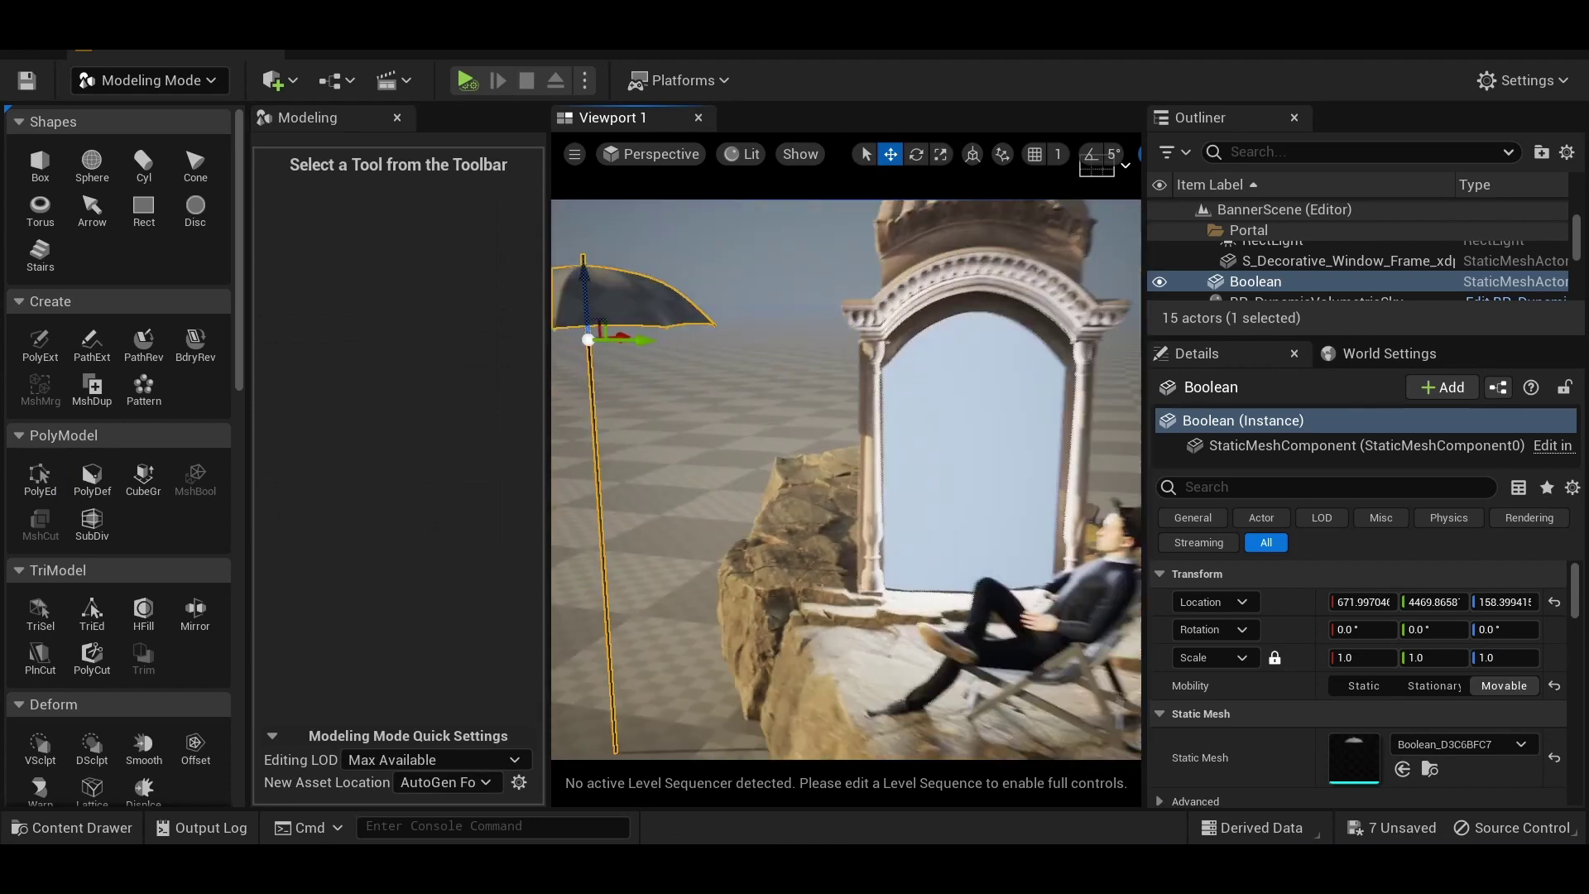
pyautogui.hotkey('shift', '1')
# Move and tilt the umbrella over the seated man and scale it to 0.75.
pyautogui.click(114, 154)
pyautogui.click(160, 390)
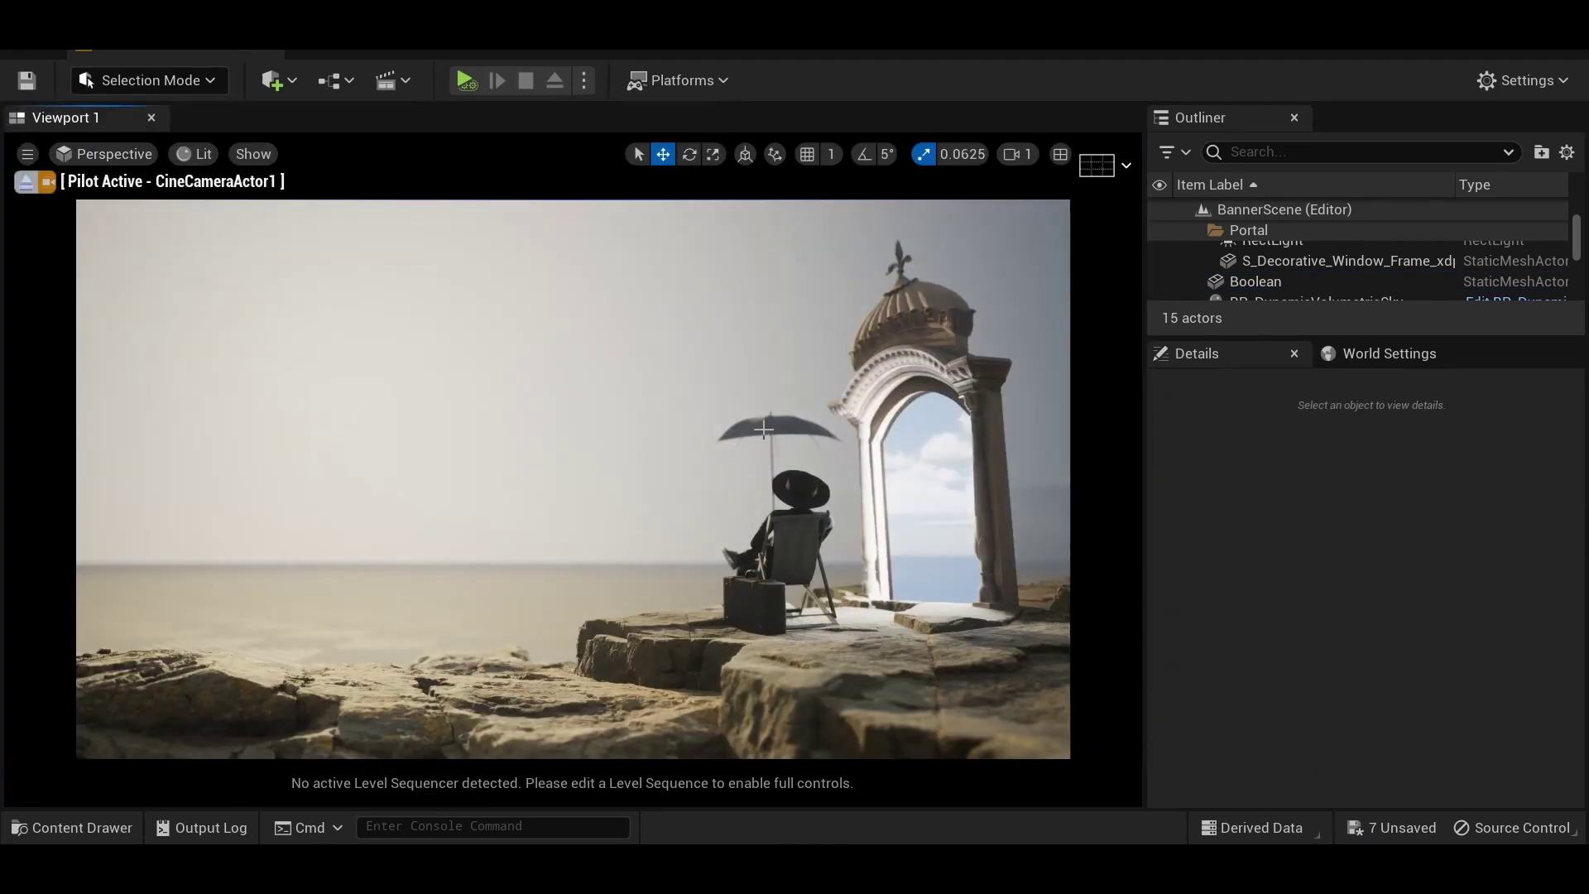
pyautogui.click(774, 427)
pyautogui.moveTo(795, 438); pyautogui.dragTo(878, 385)
pyautogui.press('e')
pyautogui.press('w')
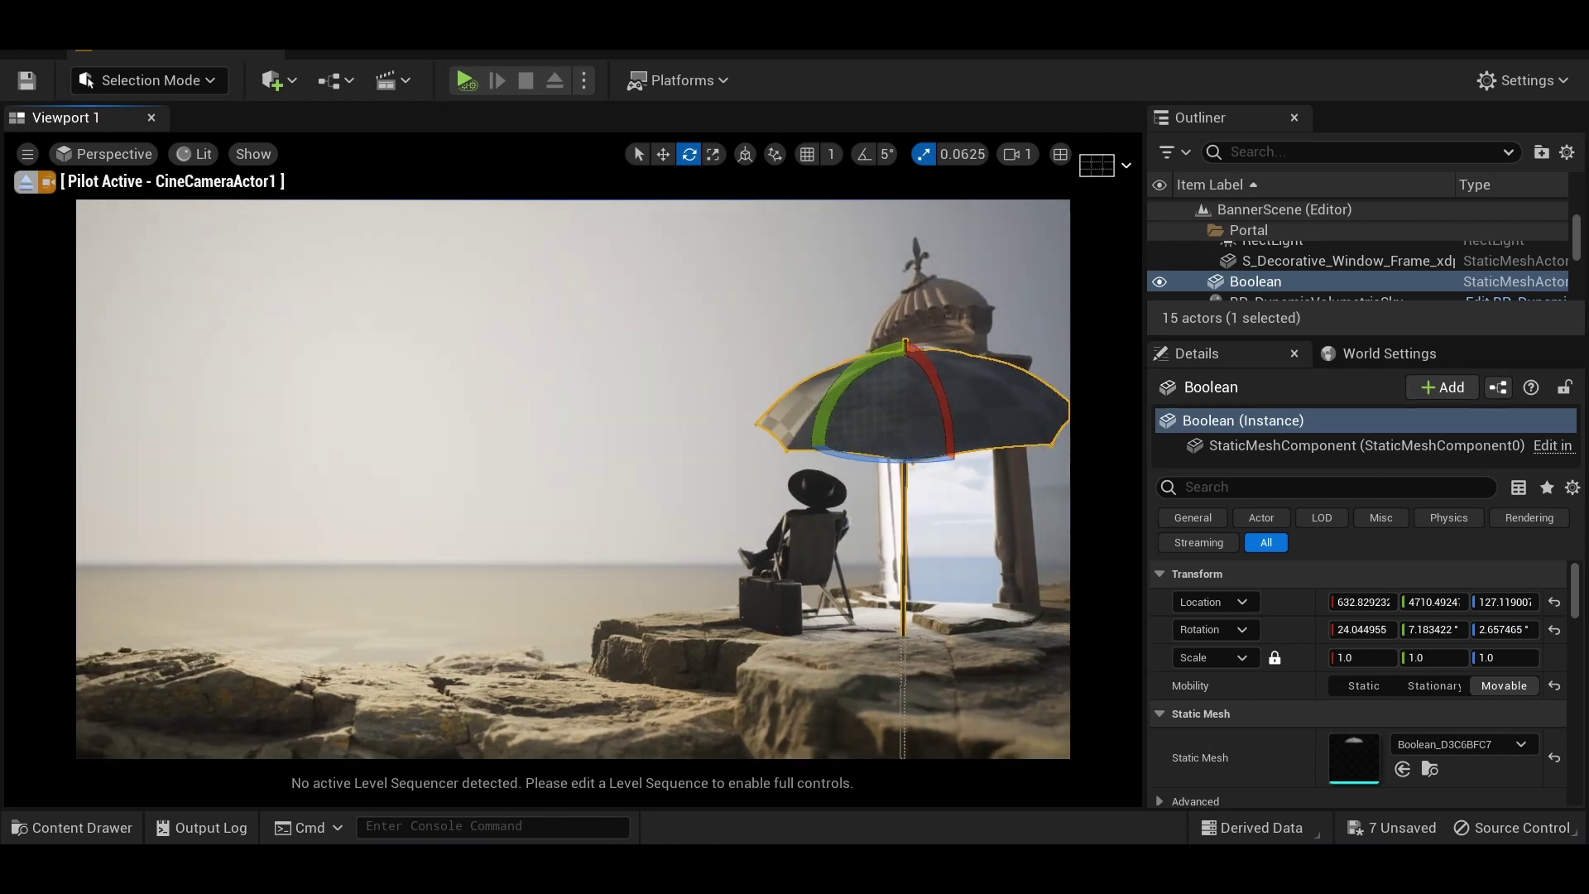
pyautogui.moveTo(925, 433); pyautogui.dragTo(873, 453)
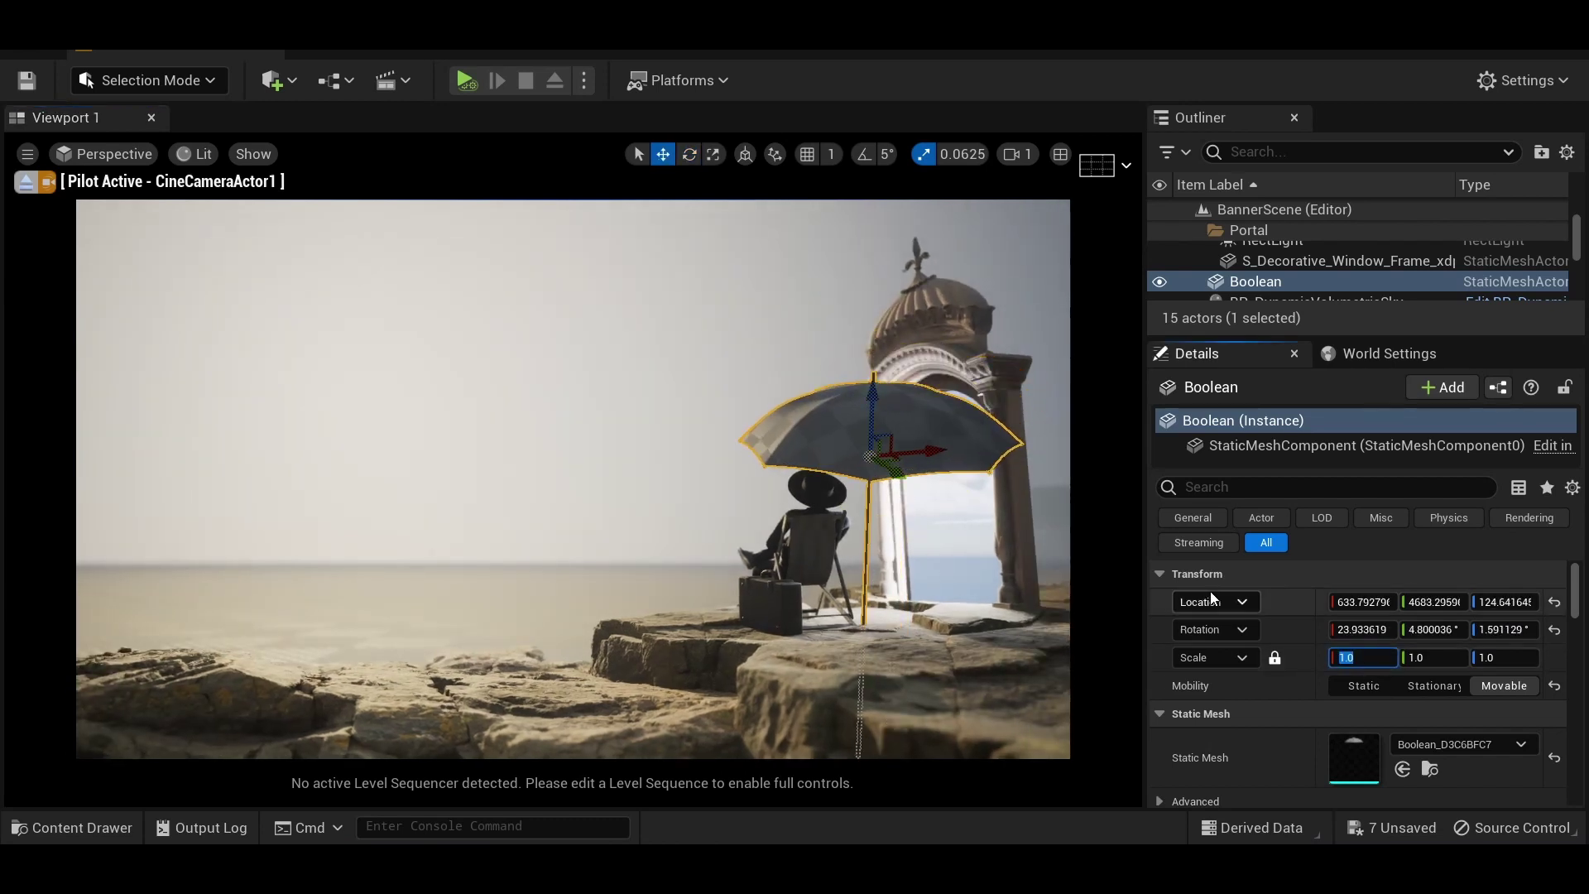
pyautogui.write('0.75')
pyautogui.press('Return')
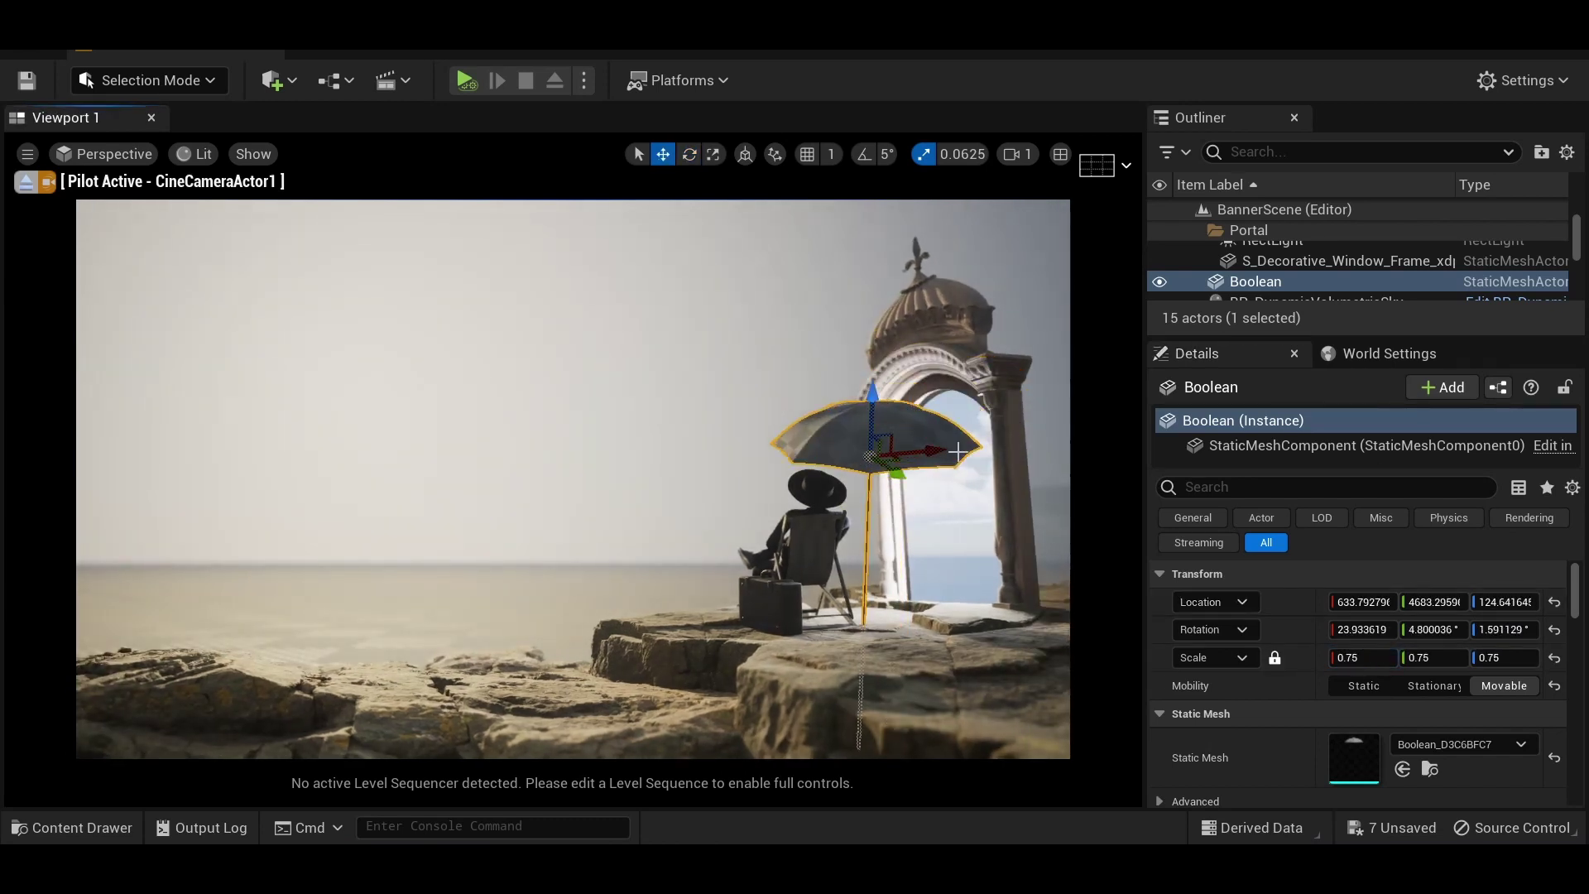
pyautogui.press('Escape')
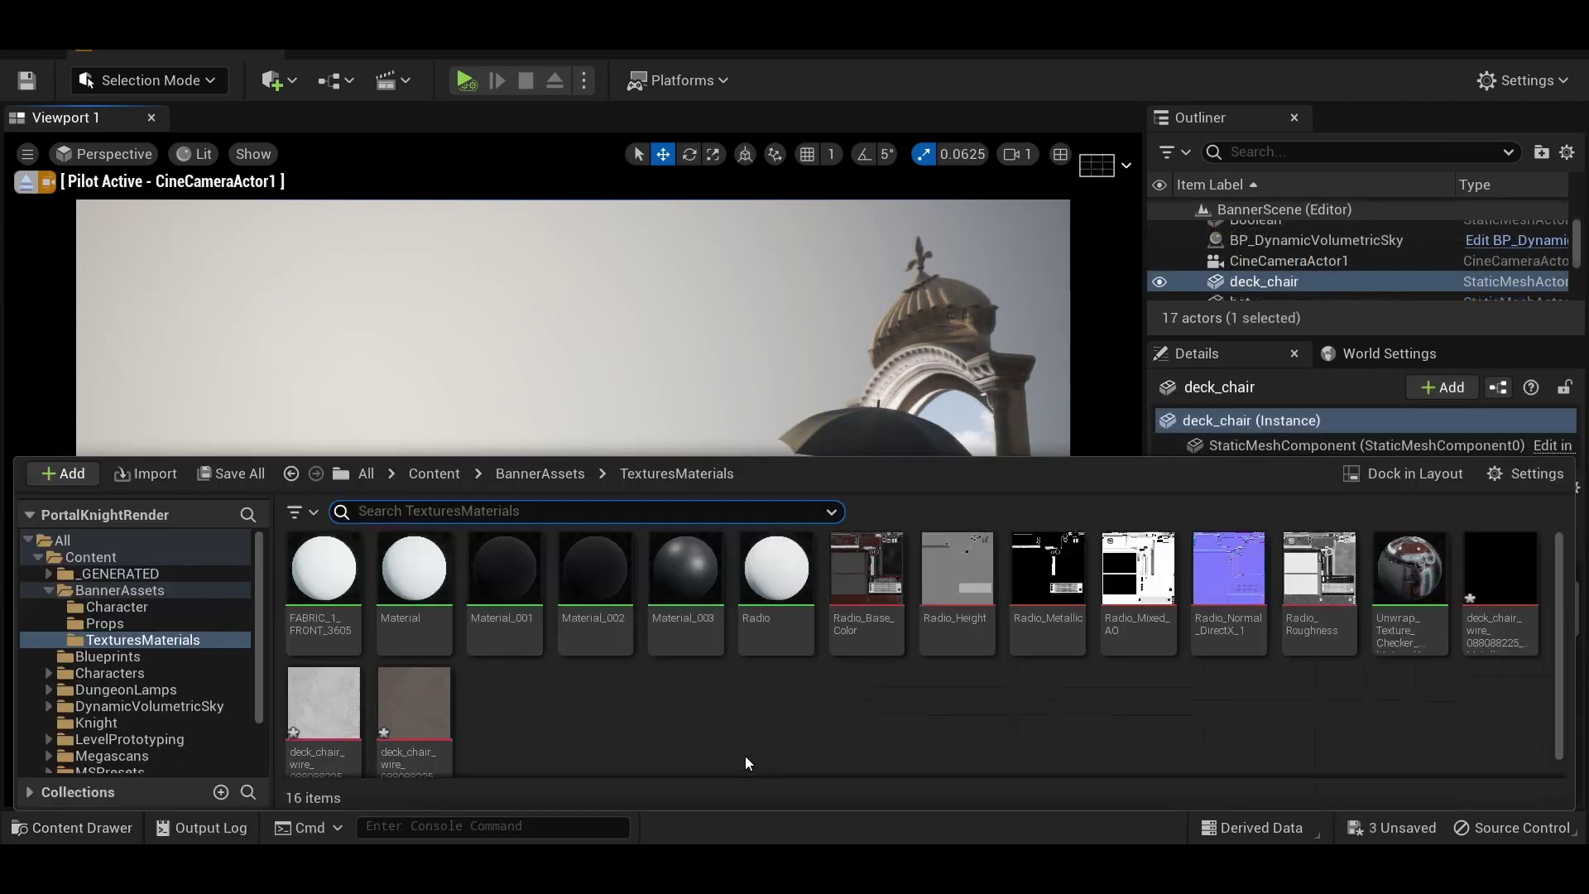
# Create a ChairMaterial material and arrange its deck_chair texture samples.
pyautogui.rightClick(744, 756)
pyautogui.click(654, 309)
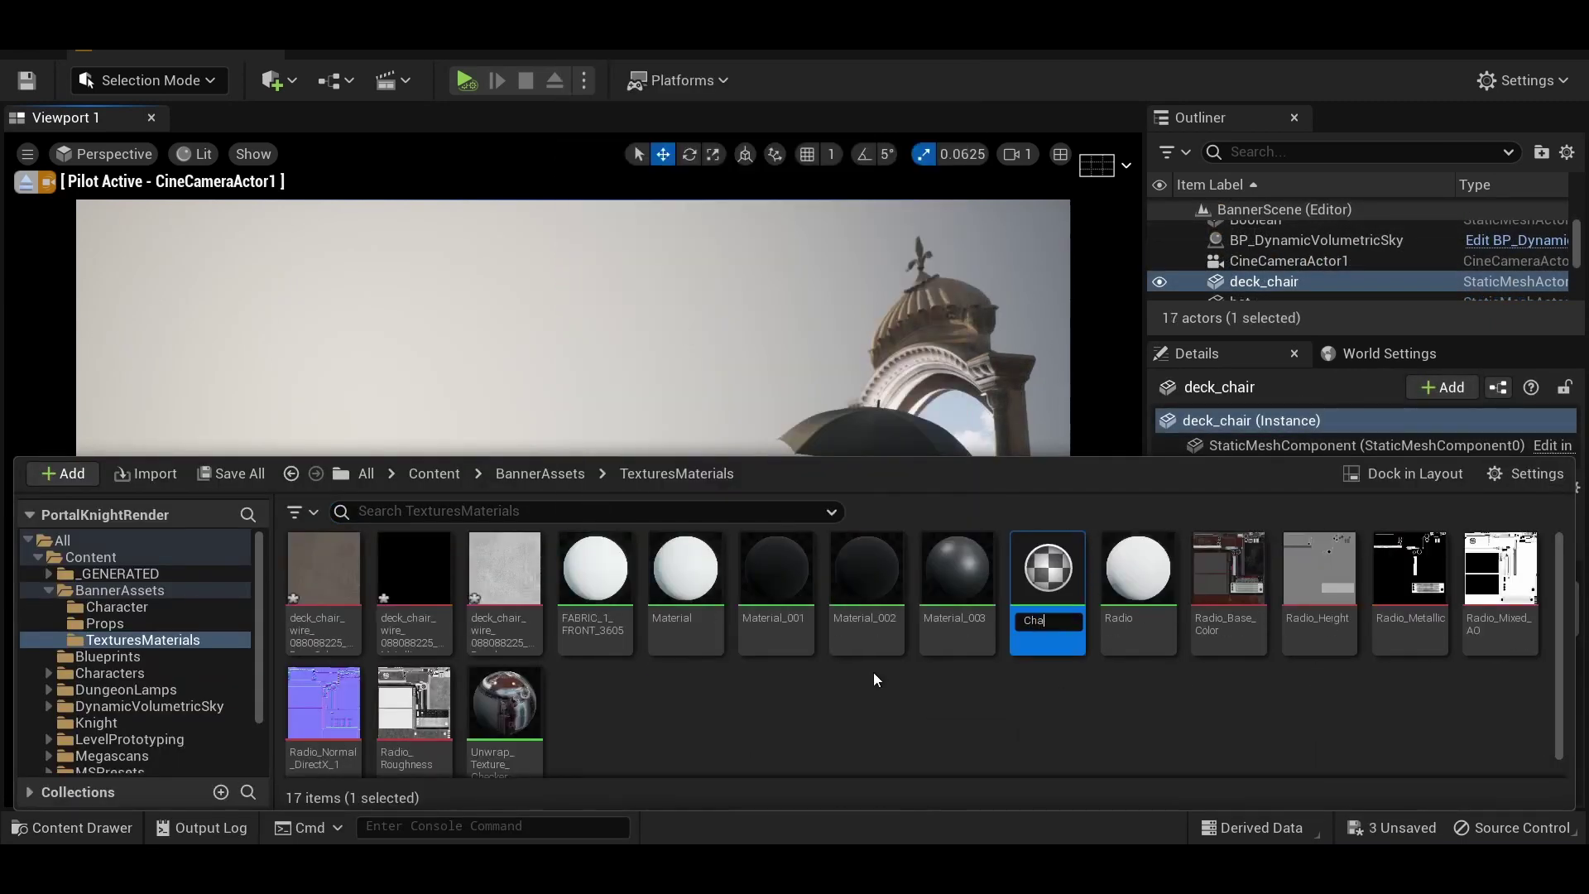
pyautogui.press('Return')
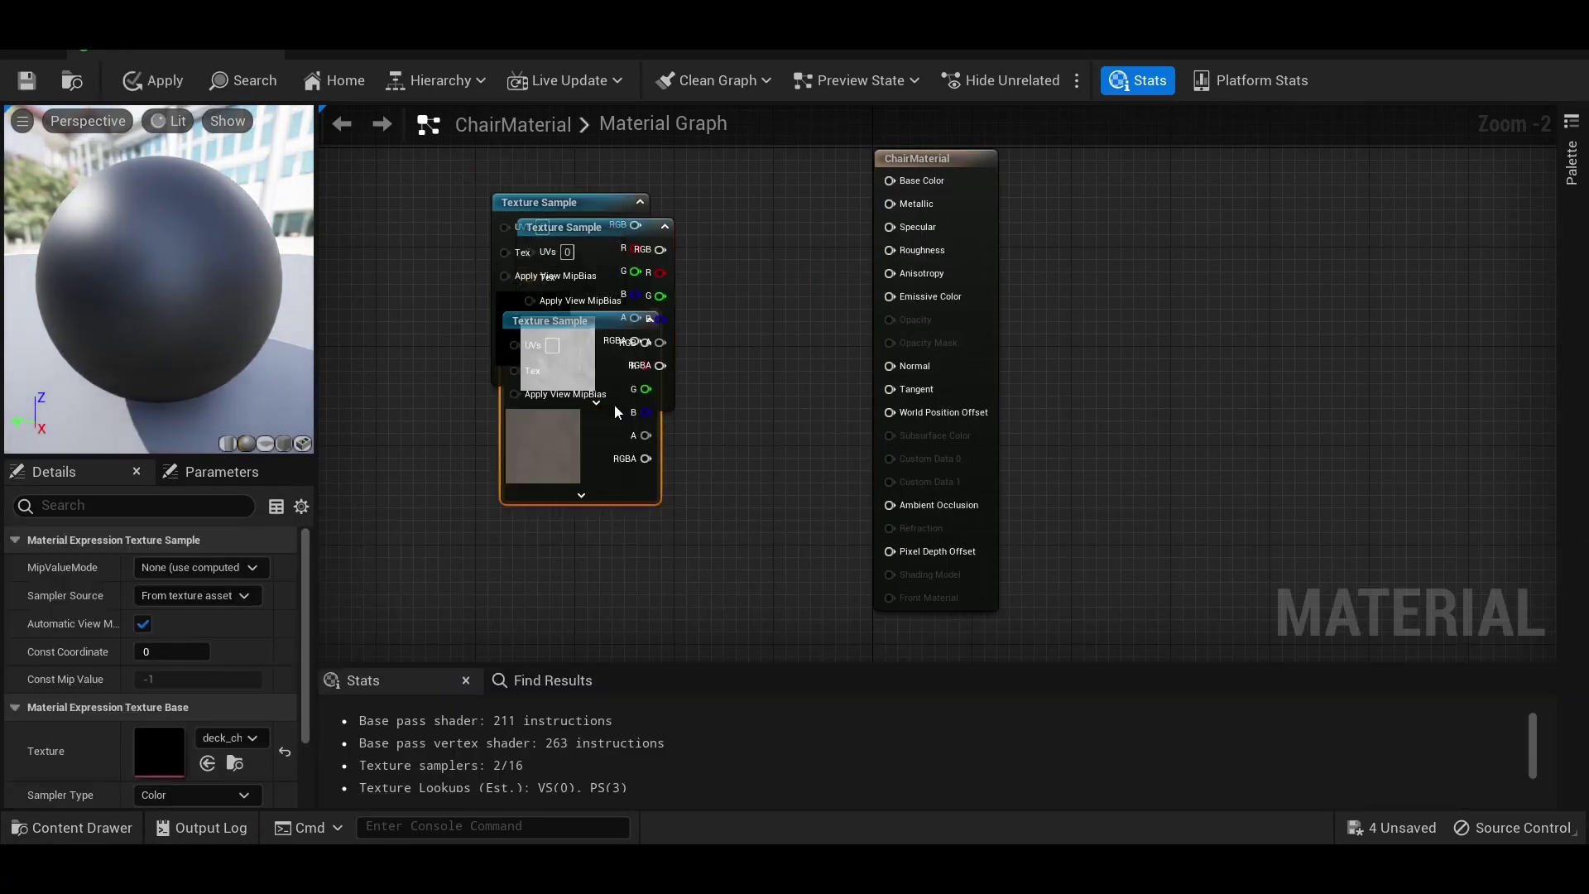
pyautogui.moveTo(686, 339); pyautogui.dragTo(587, 413)
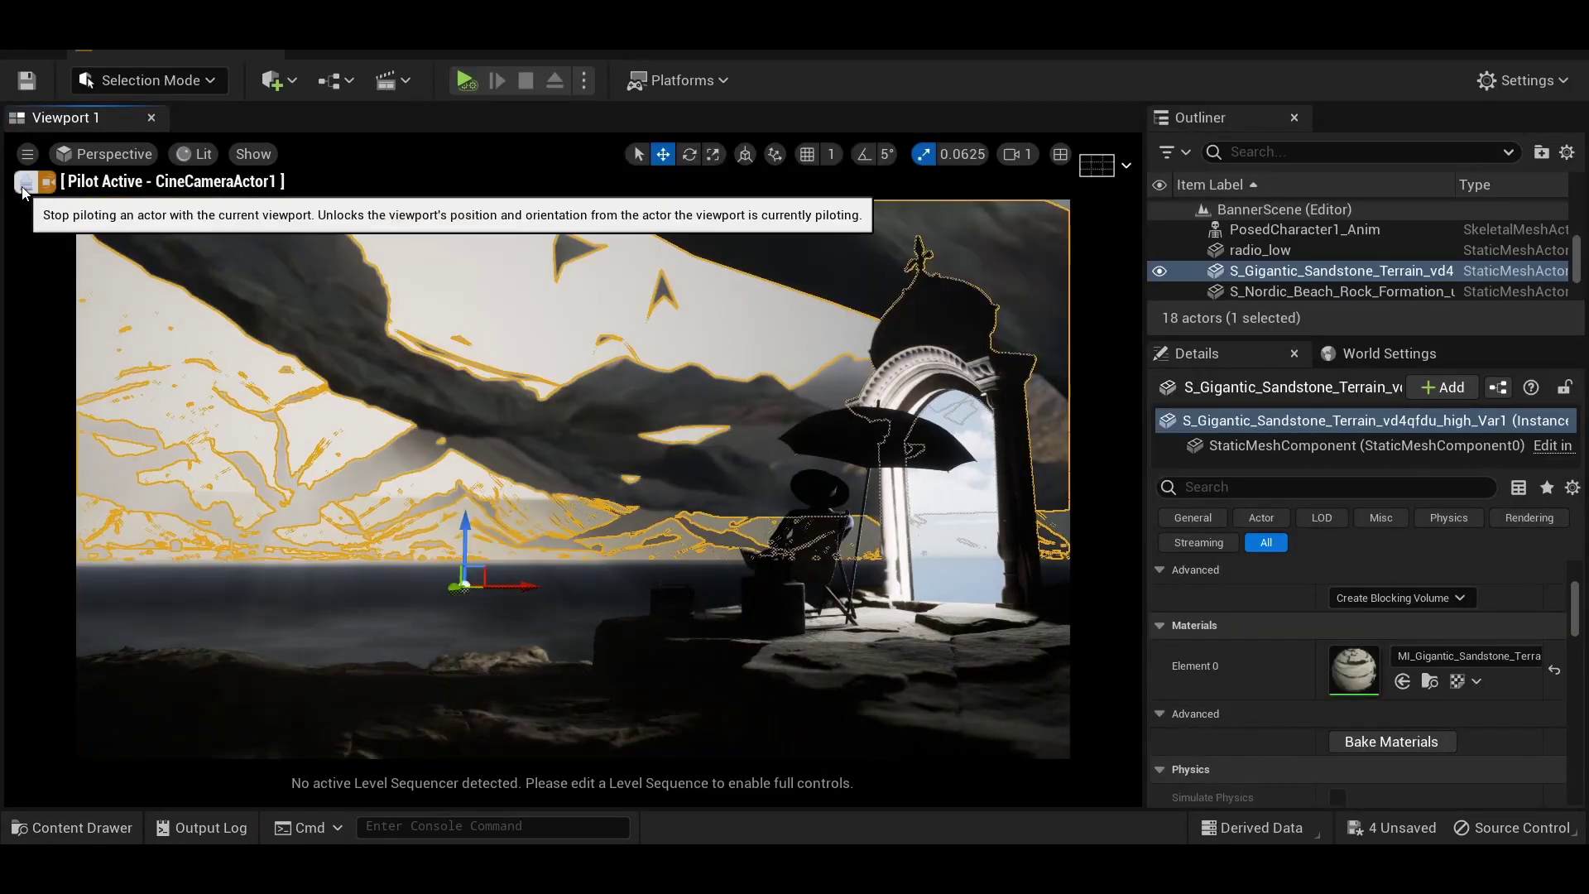
# Select S_Gigantic_Sandstone_Terrain, raise camera speed, and set its scale to 0.5.
pyautogui.click(25, 181)
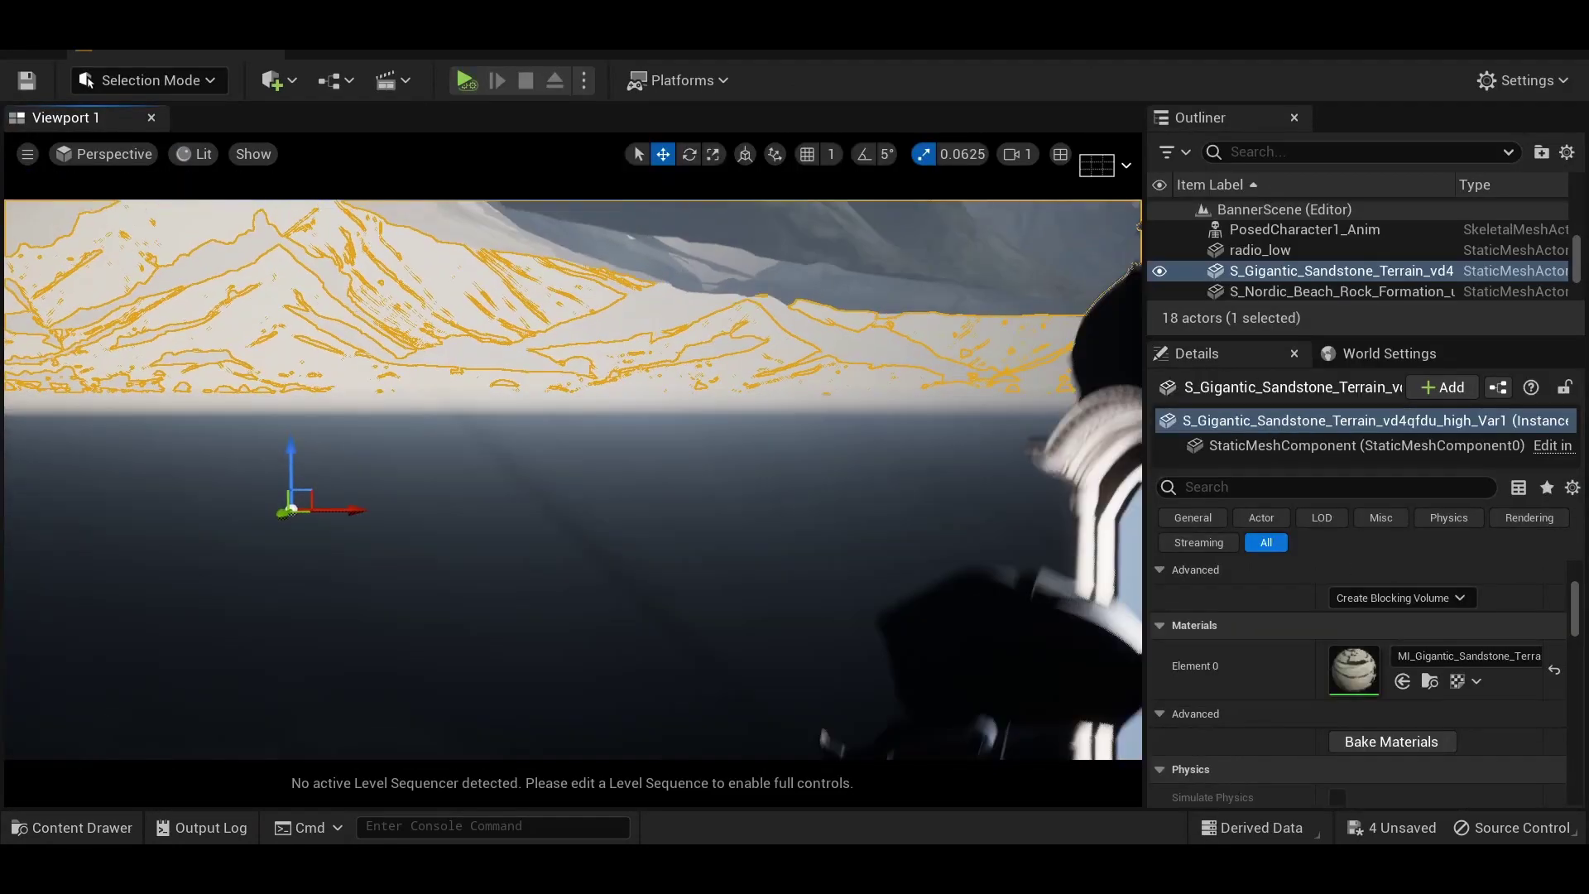
pyautogui.click(1016, 154)
pyautogui.moveTo(1026, 206); pyautogui.dragTo(1103, 203)
pyautogui.press('f')
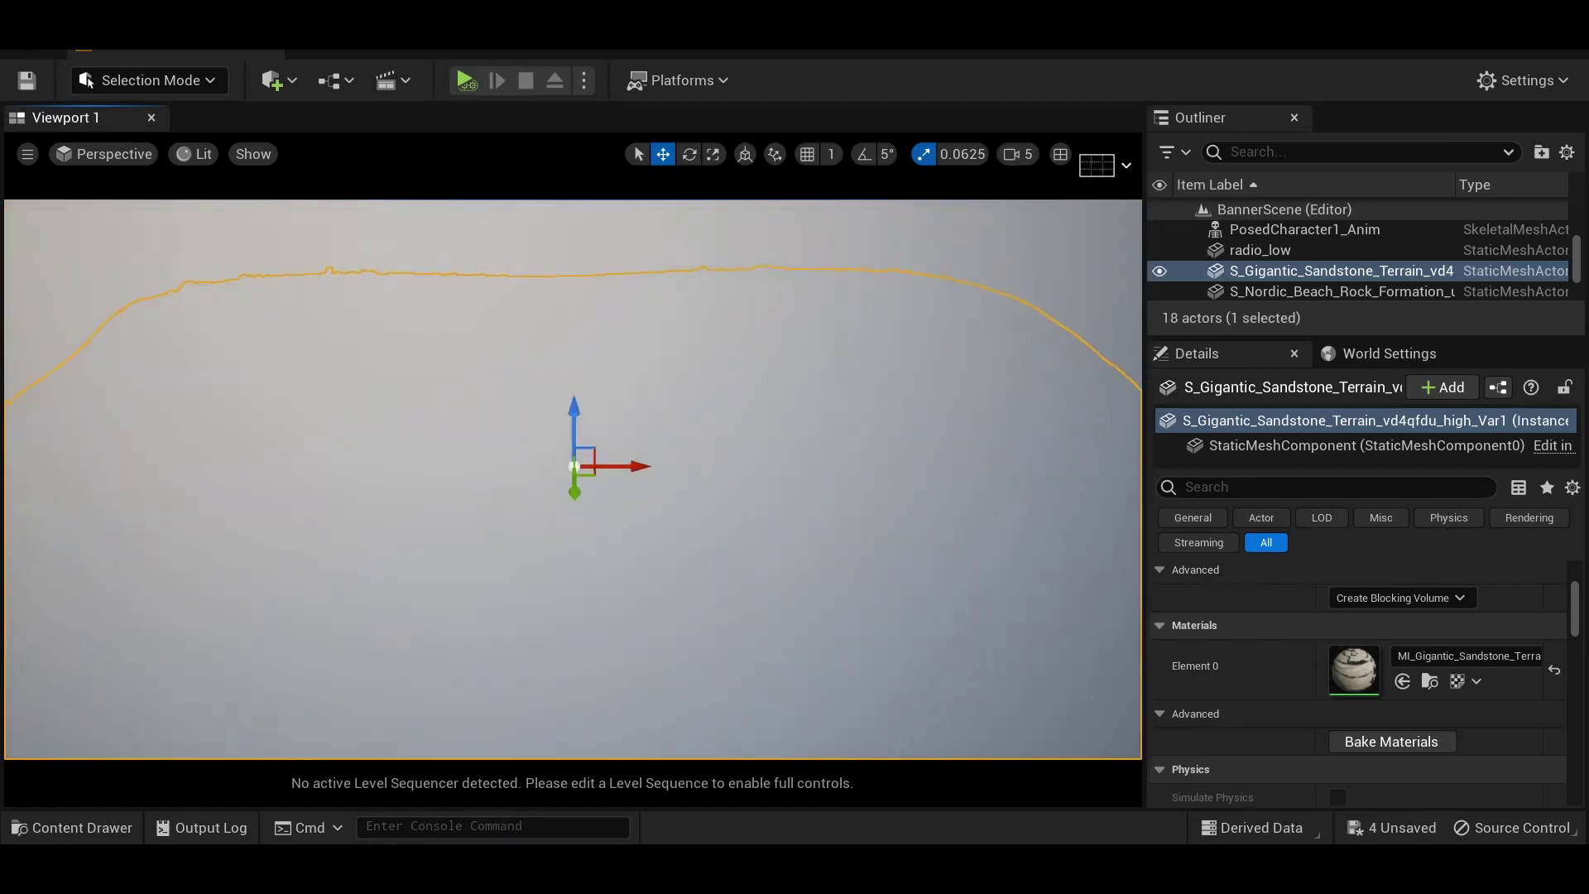
pyautogui.scroll(5, 1352, 654)
pyautogui.click(1352, 657)
pyautogui.write('0.5')
pyautogui.press('Return')
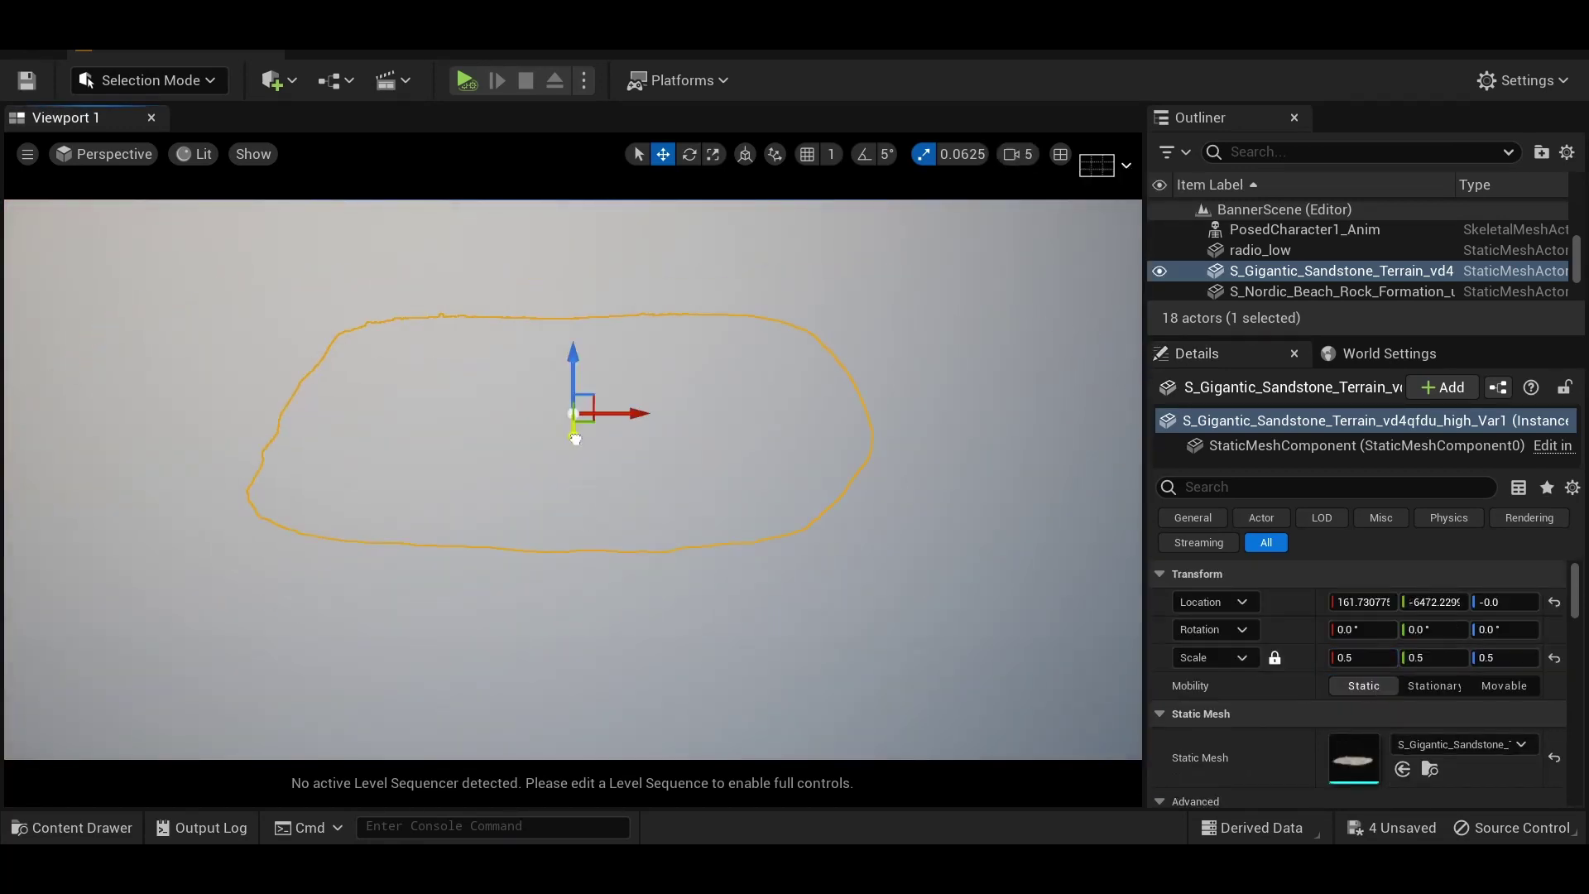
# Move the sandstone terrain behind and left of the rocky scene through the cinematic camera.
pyautogui.click(102, 154)
pyautogui.click(144, 390)
pyautogui.moveTo(563, 556); pyautogui.dragTo(433, 557)
pyautogui.click(433, 557)
pyautogui.click(301, 529)
pyautogui.moveTo(301, 557); pyautogui.dragTo(284, 560)
pyautogui.click(610, 528)
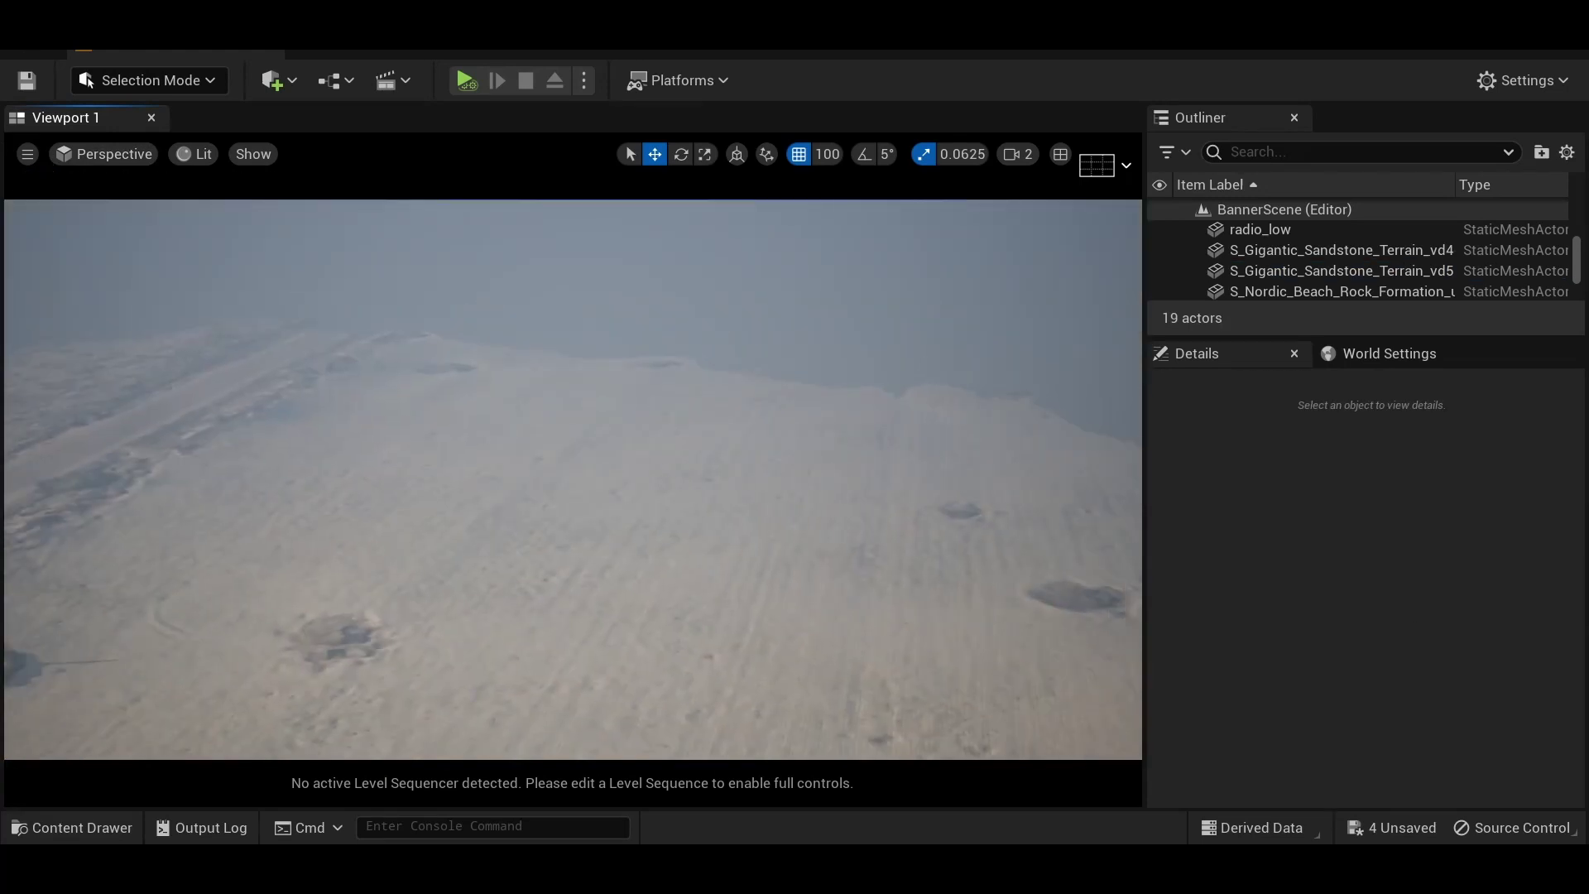
# Slide the second sandstone terrain closer along Y.
pyautogui.click(916, 566)
pyautogui.moveTo(654, 495); pyautogui.dragTo(579, 610)
pyautogui.moveTo(420, 574); pyautogui.dragTo(419, 574, button='right')
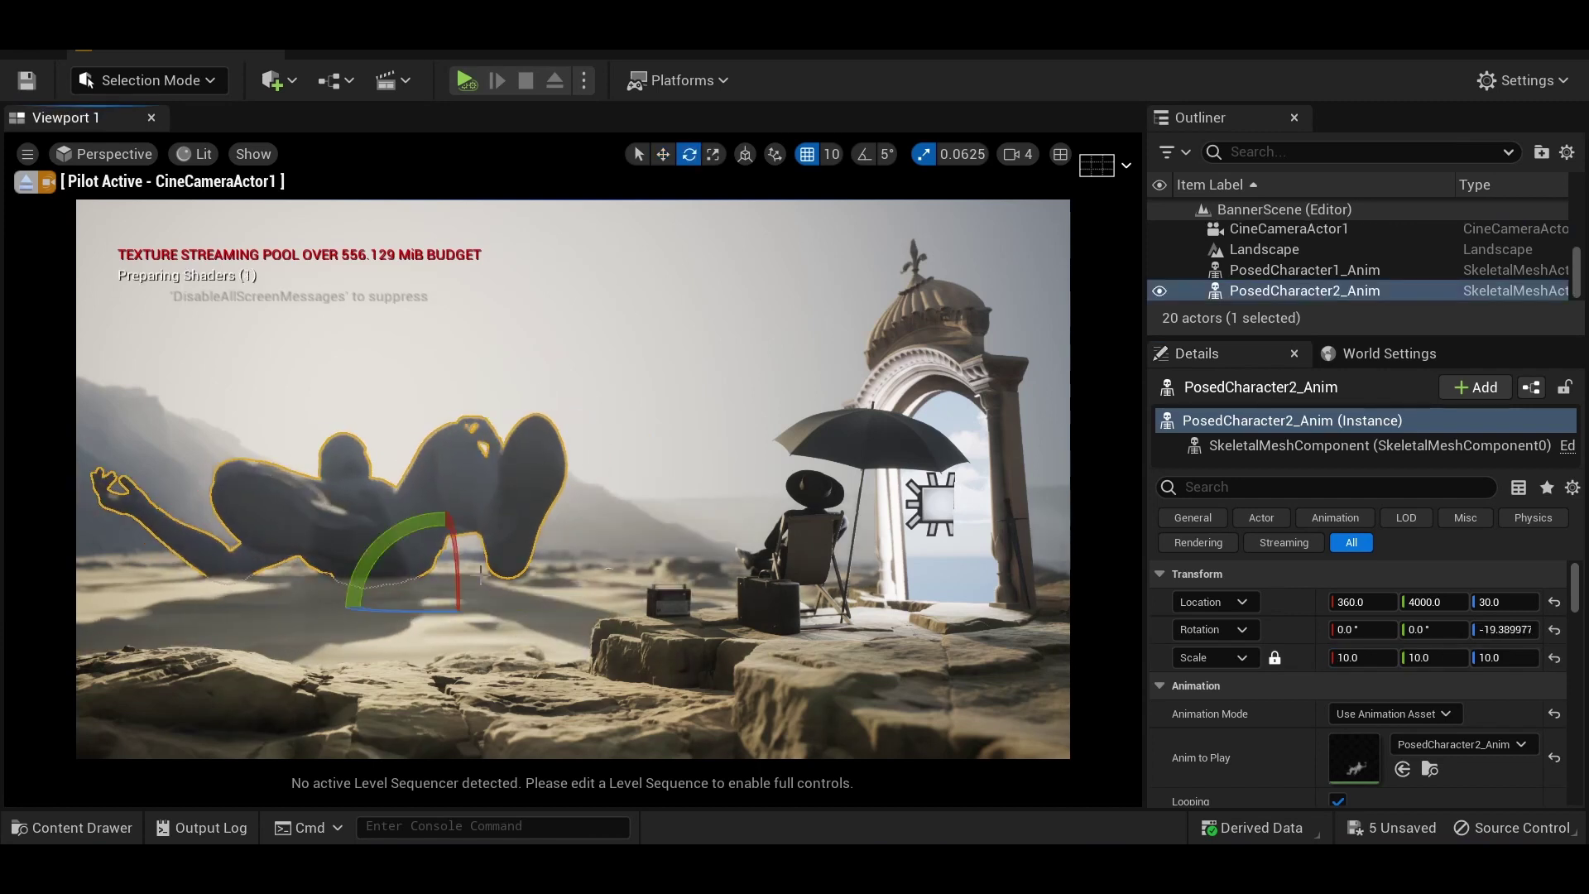
# Sink the giant PosedCharacter2_Anim lower into the desert sand.
pyautogui.press('w')
pyautogui.moveTo(481, 574); pyautogui.dragTo(421, 643)
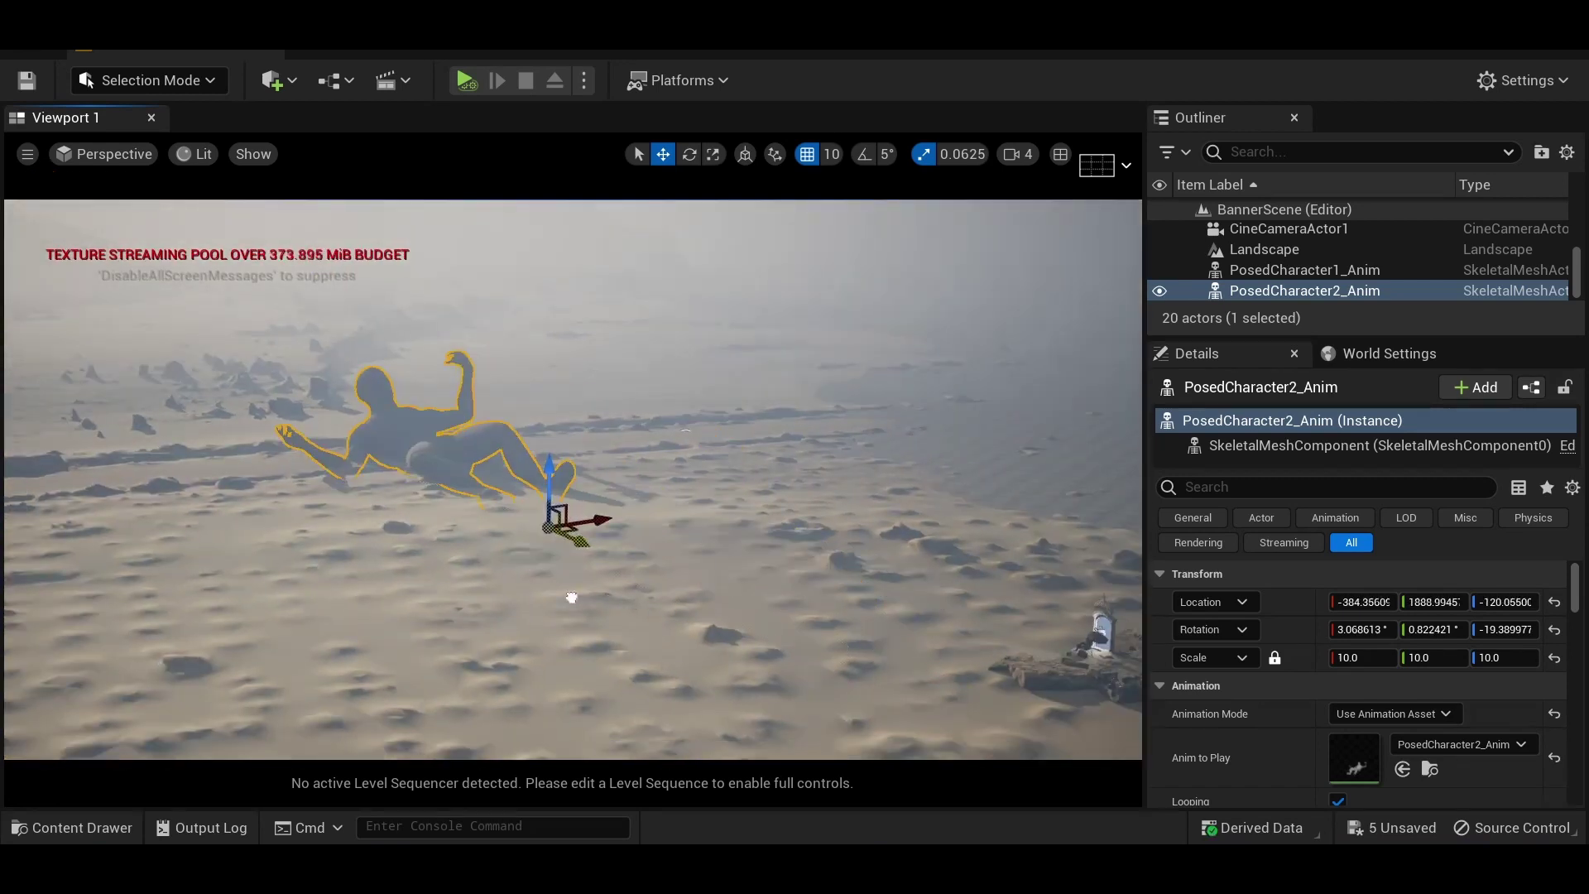
pyautogui.moveTo(572, 596); pyautogui.dragTo(437, 456)
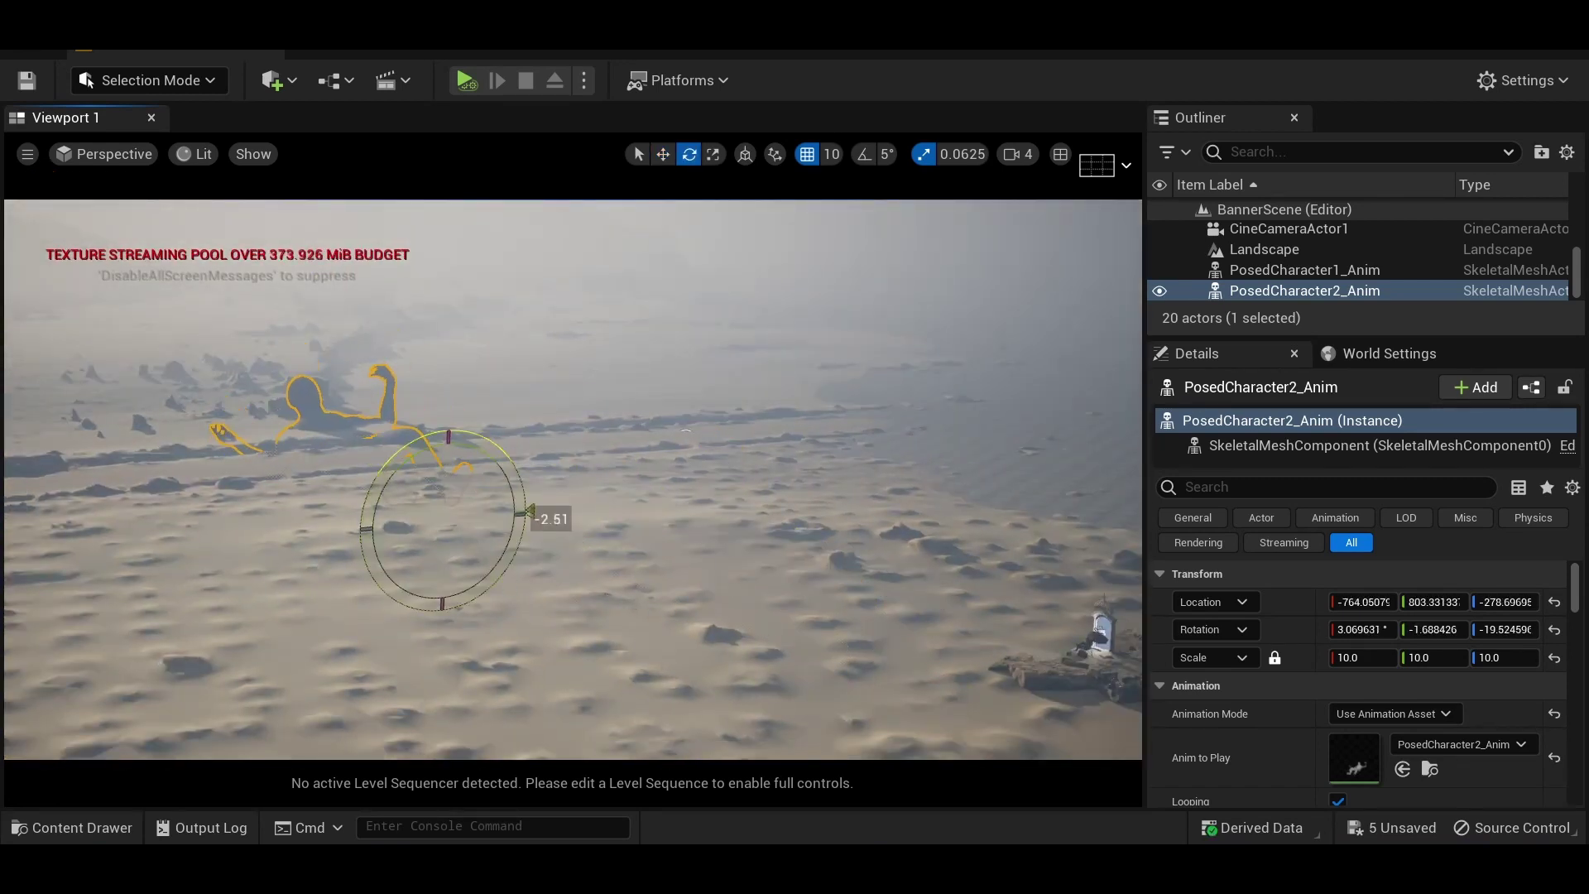
pyautogui.press('w')
pyautogui.click(106, 154)
pyautogui.click(198, 394)
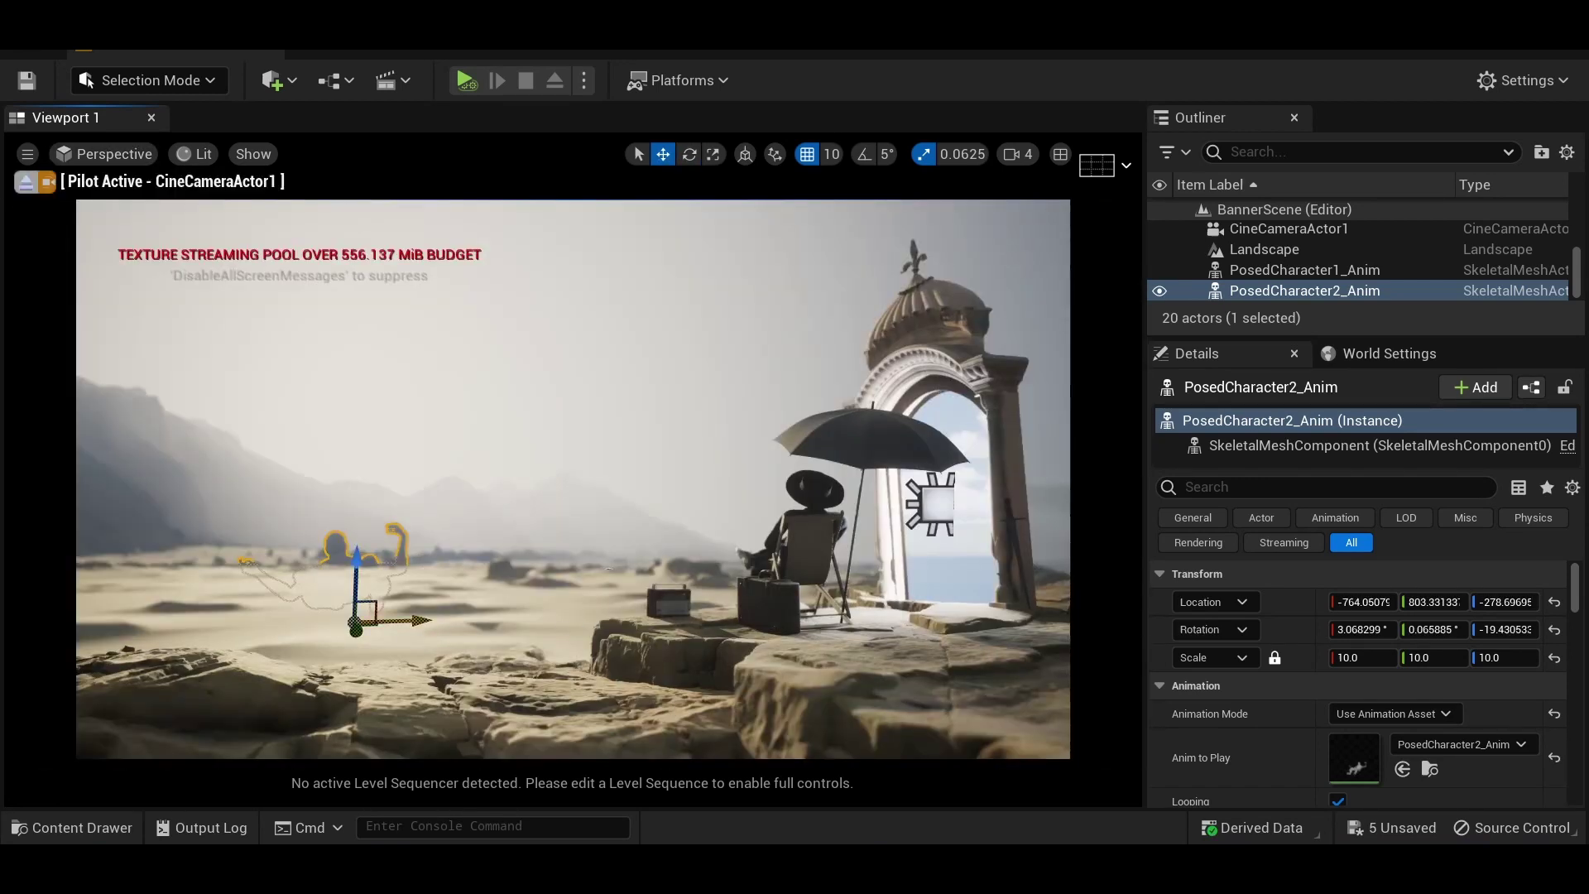
# Set the giant's scale to 20 and shift and rotate the sandstone terrain pieces around it.
pyautogui.click(1365, 656)
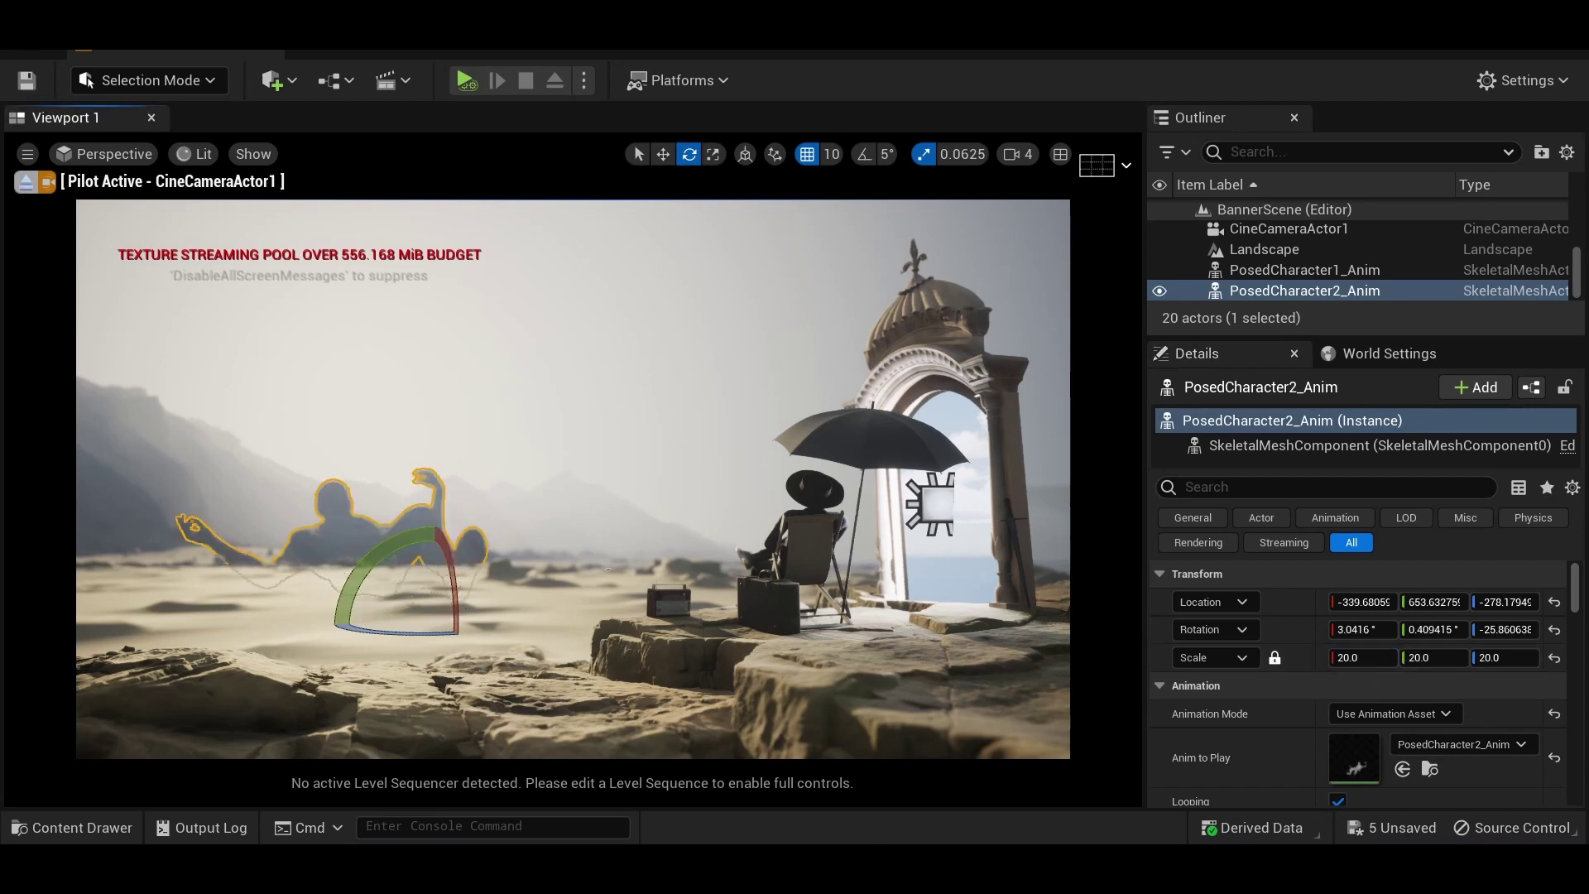
pyautogui.press('w')
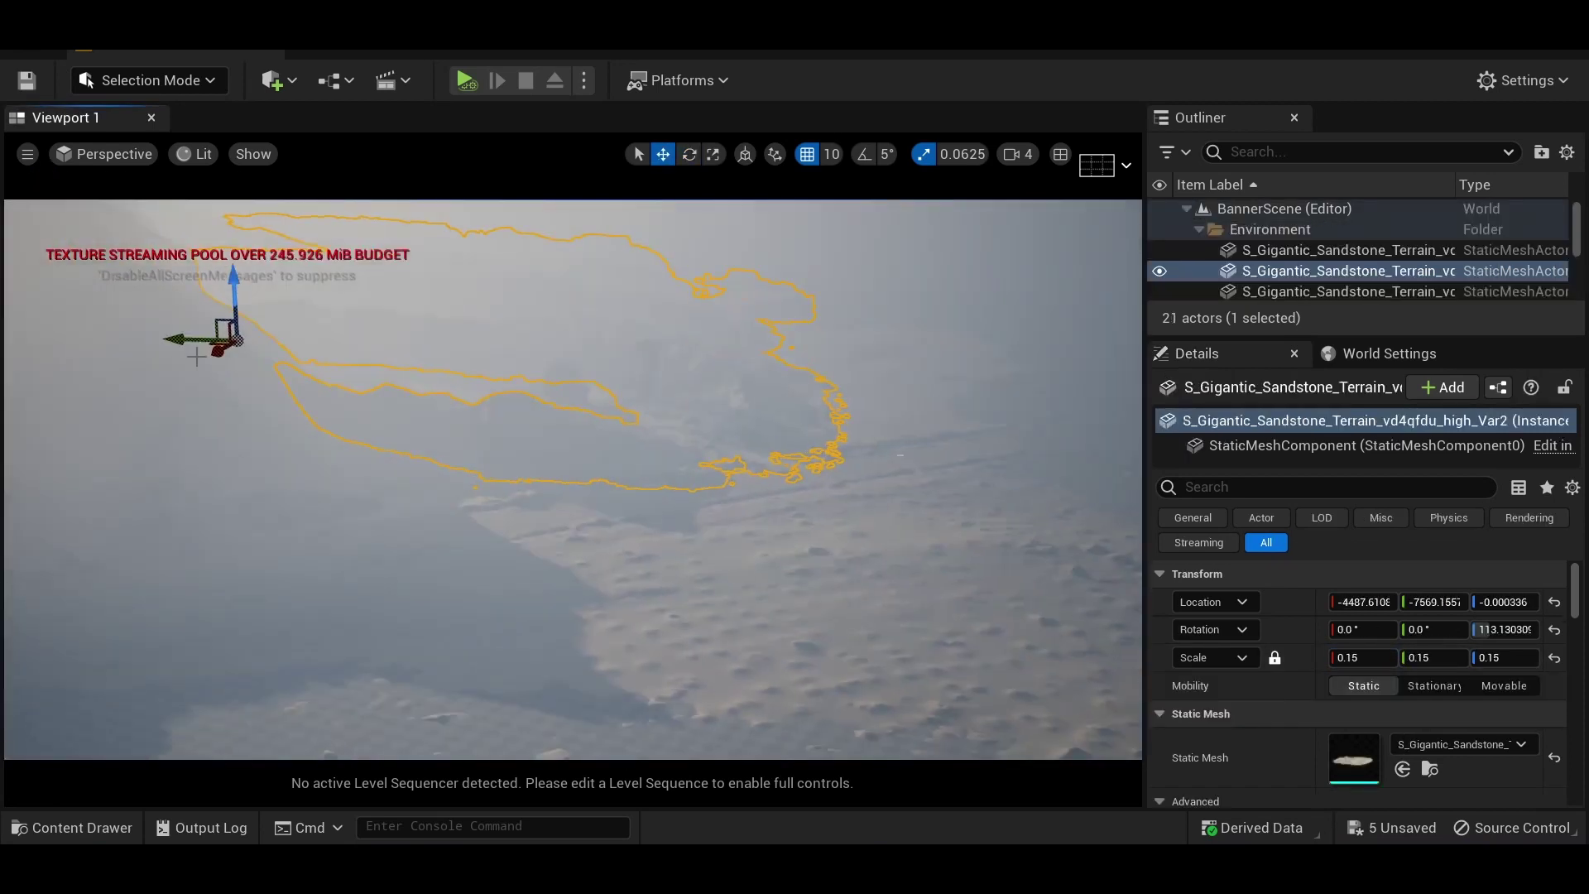
pyautogui.moveTo(196, 357); pyautogui.dragTo(9, 364)
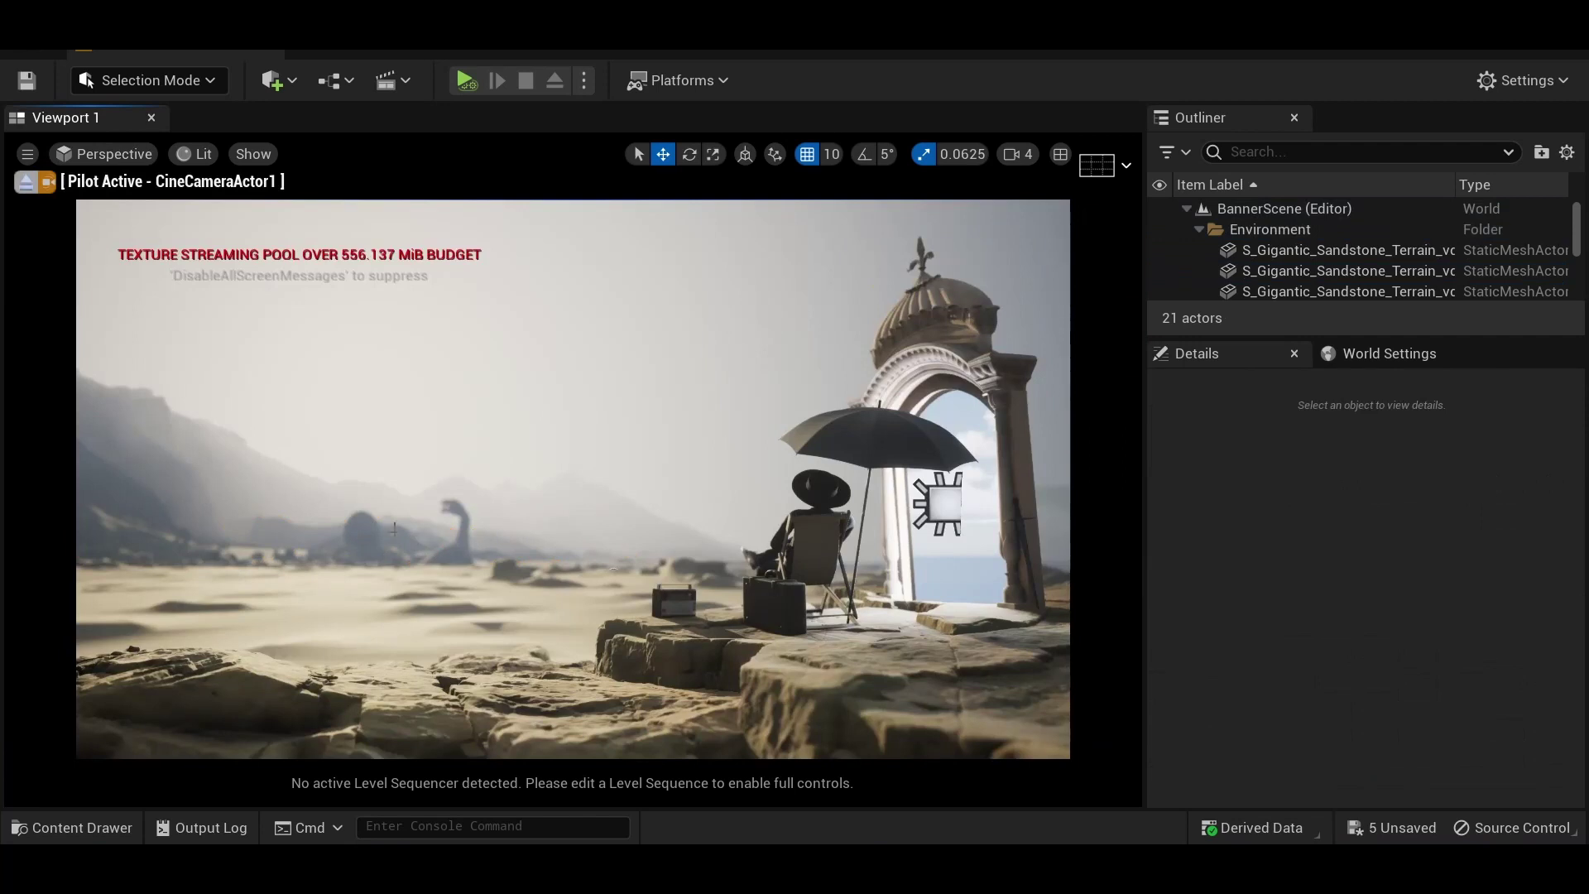
pyautogui.click(394, 528)
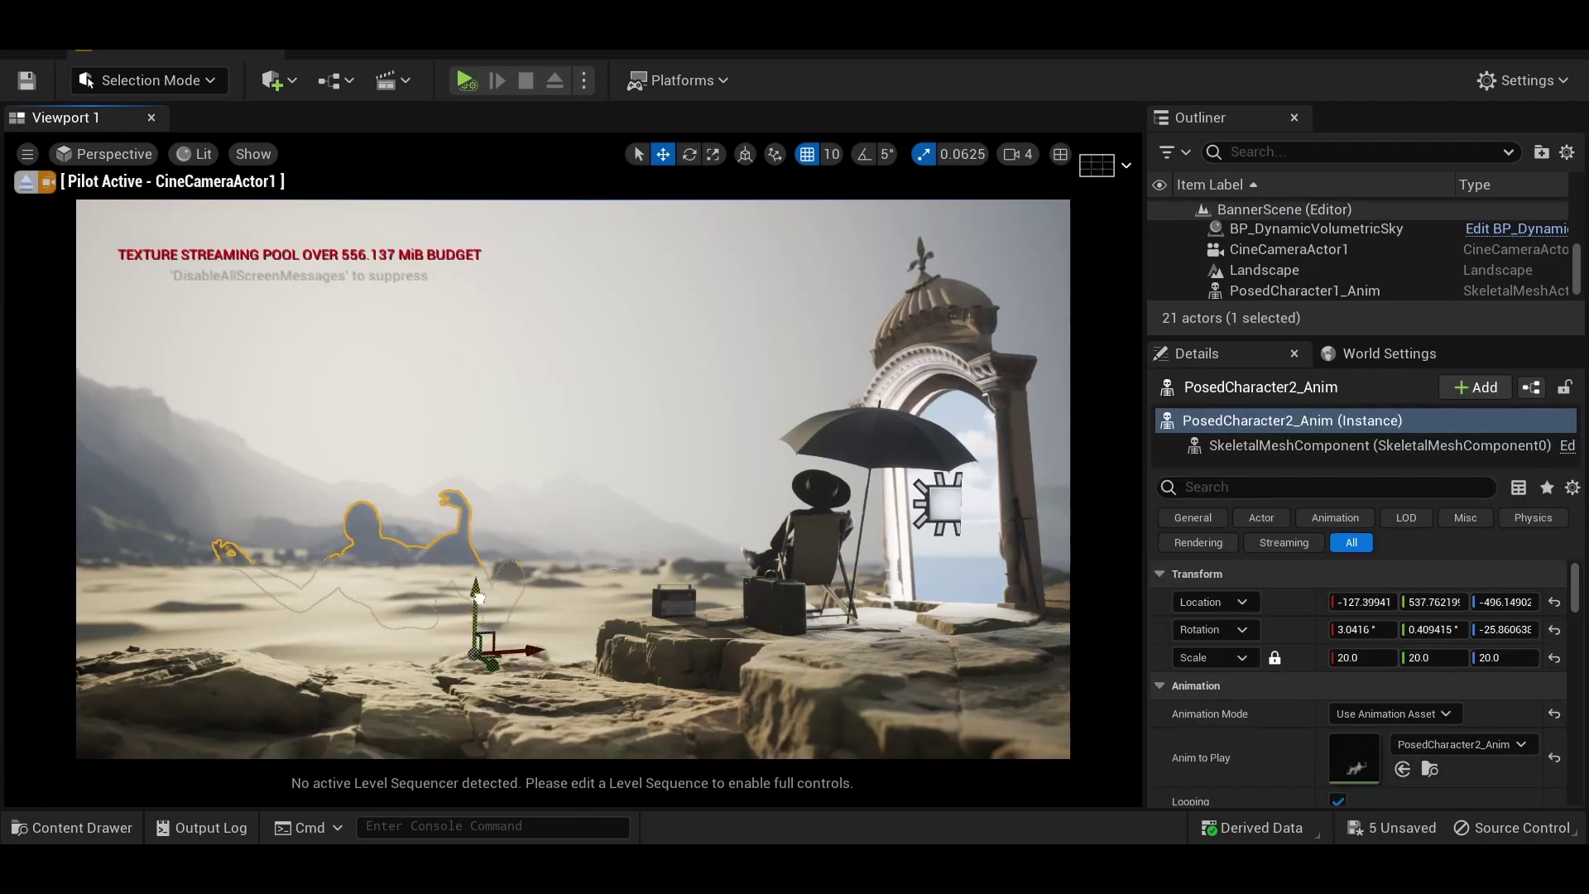
pyautogui.press('Escape')
pyautogui.click(285, 594)
pyautogui.press('Escape')
pyautogui.click(222, 581)
pyautogui.press('e')
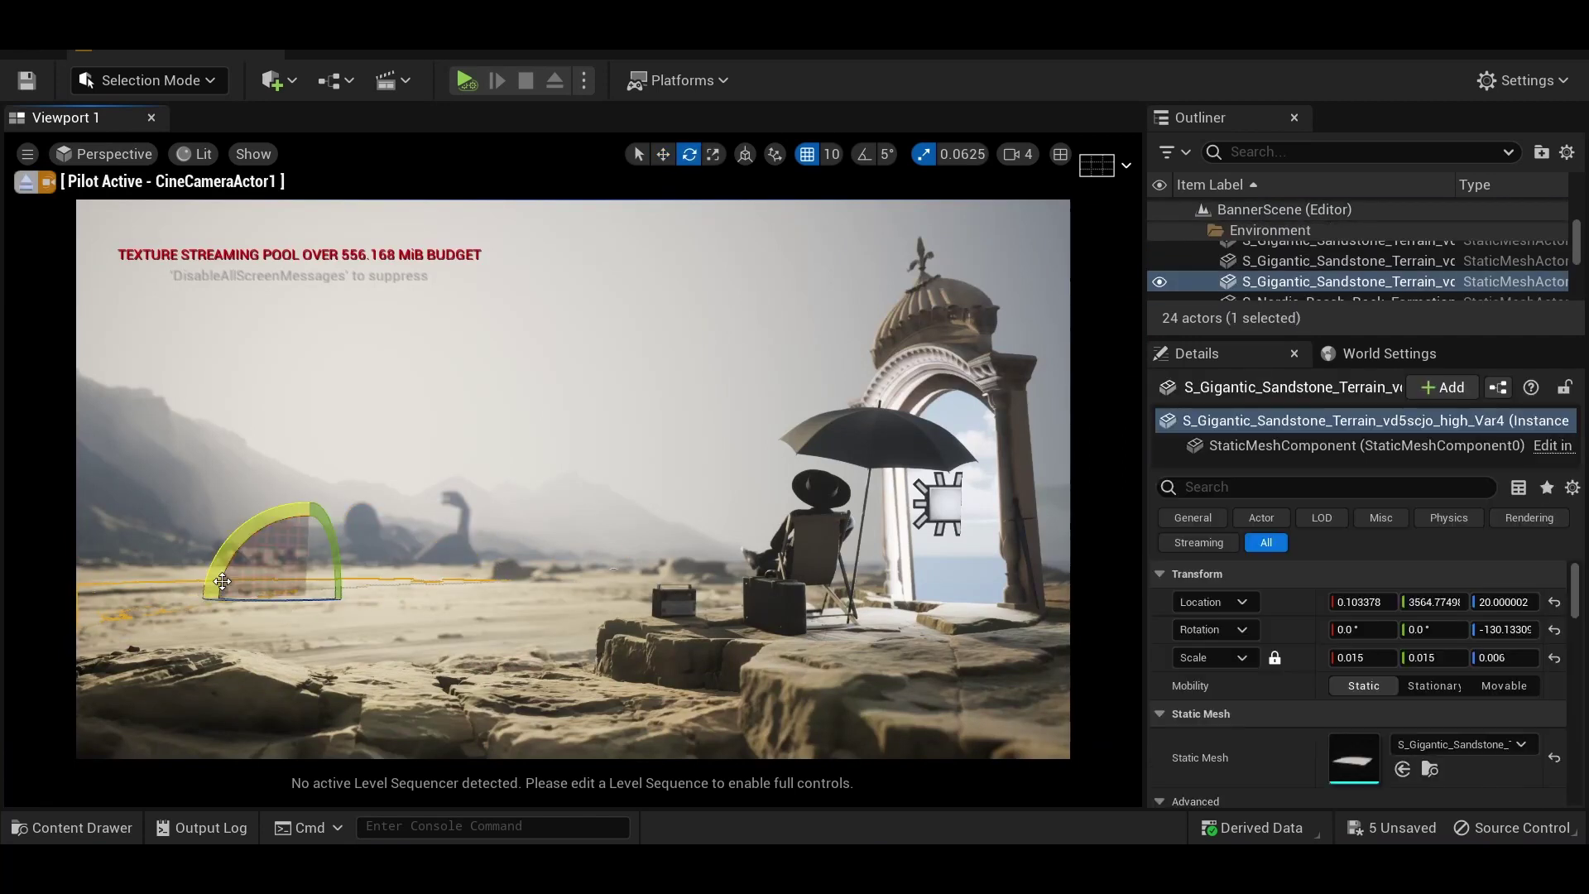
pyautogui.press('Escape')
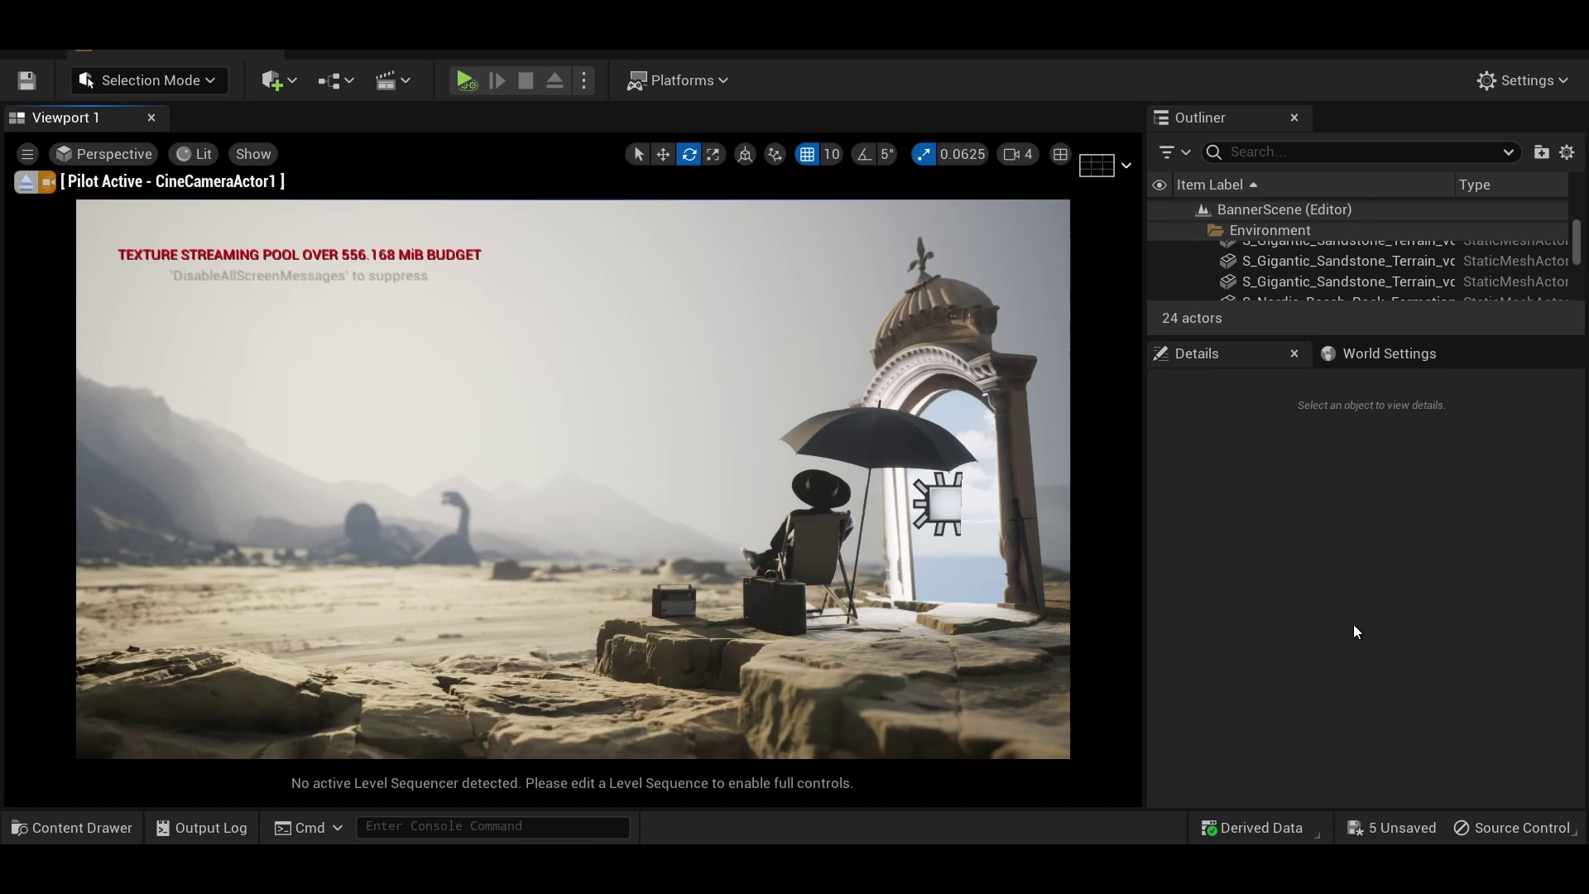
# Look over the scene toward the distant mountains and stop piloting CineCameraActor1.
pyautogui.moveTo(745, 497); pyautogui.dragTo(744, 497, button='right')
pyautogui.click(753, 586)
pyautogui.moveTo(737, 587); pyautogui.dragTo(737, 586, button='right')
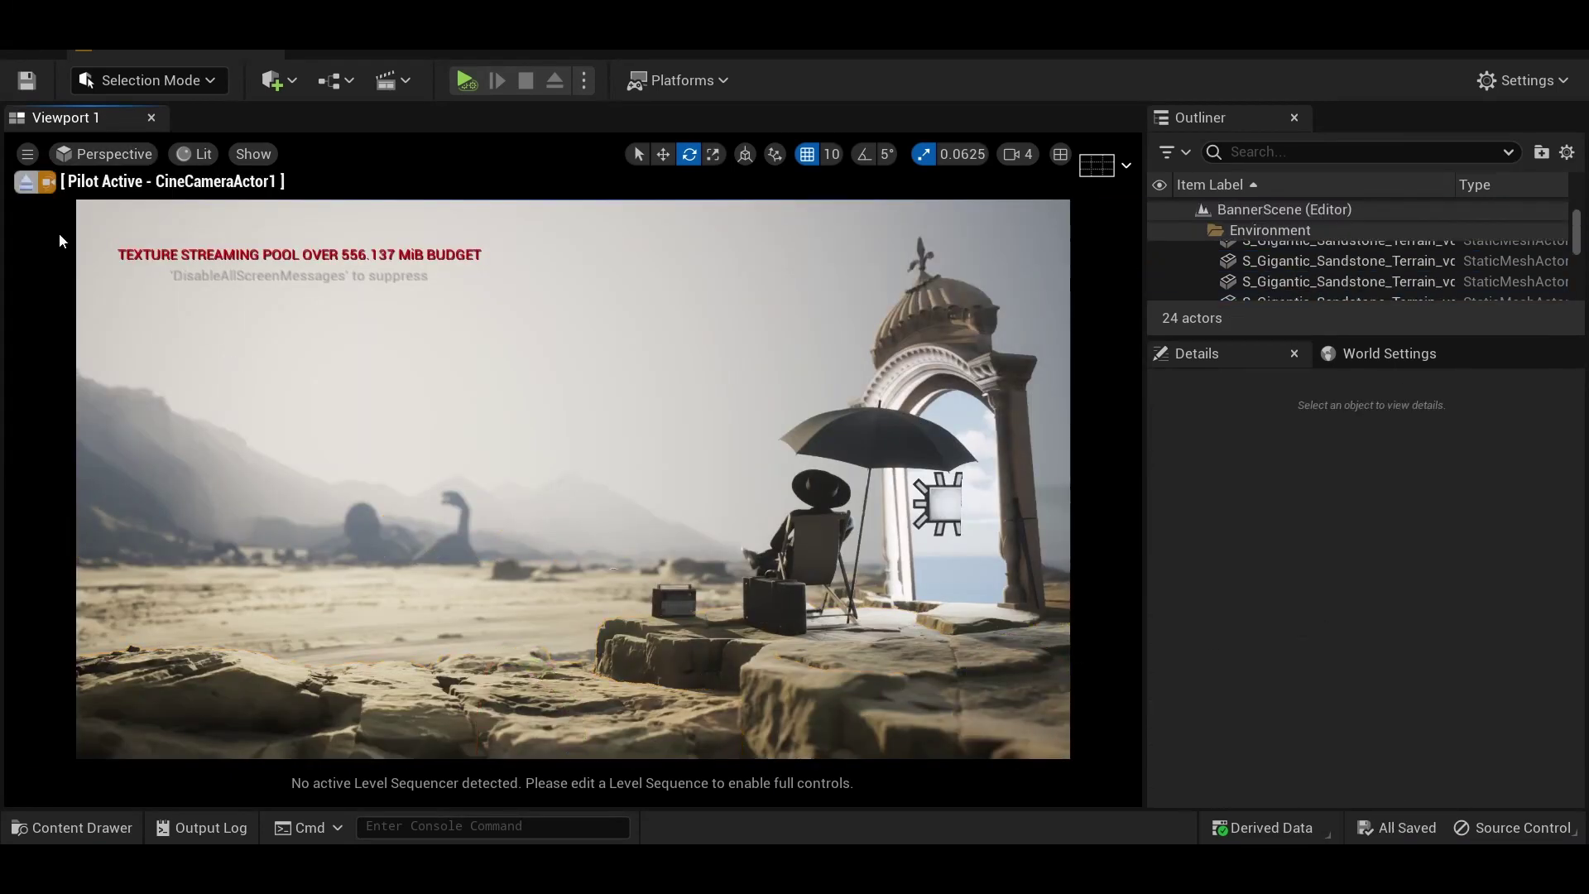
pyautogui.click(25, 181)
# In Modeling mode, place cone pyramids in the desert background and focus on Cone3.
pyautogui.click(149, 79)
pyautogui.click(165, 202)
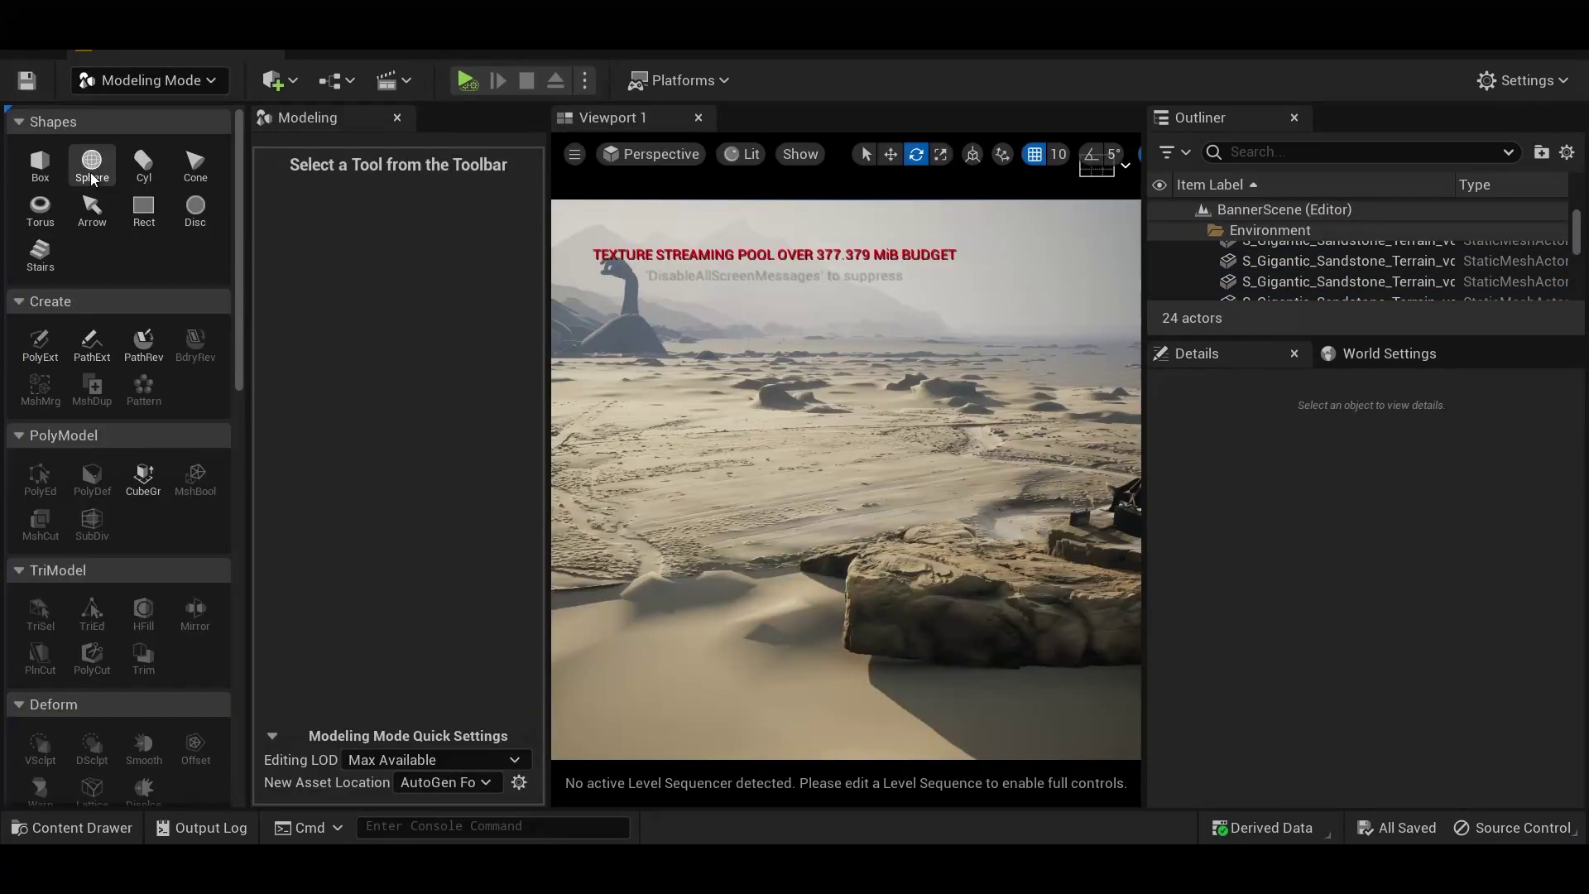
pyautogui.click(195, 164)
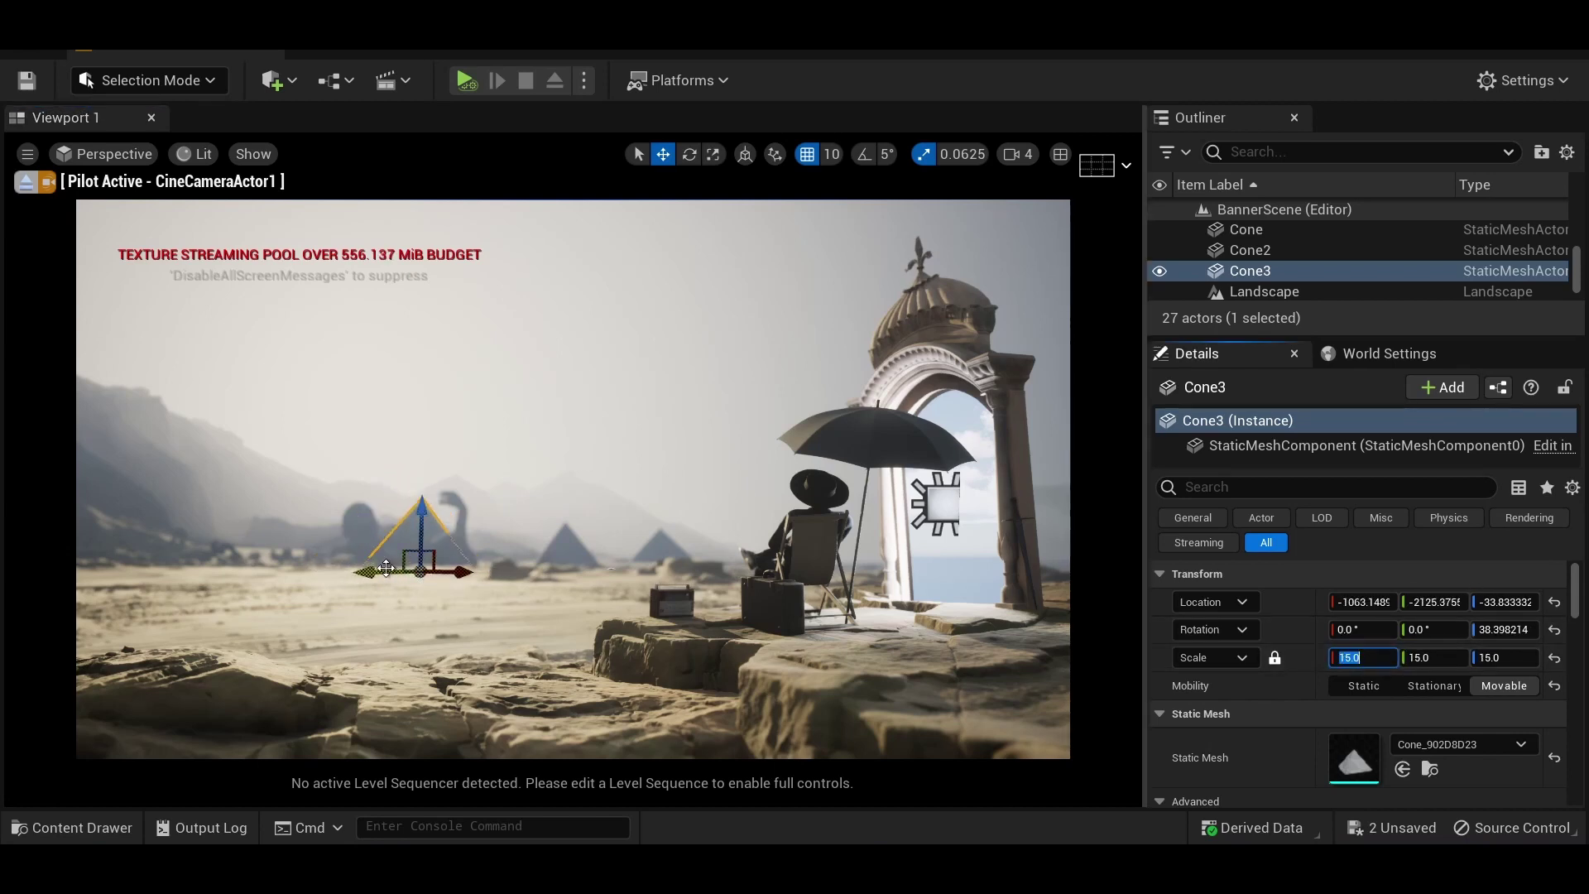
pyautogui.press('f')
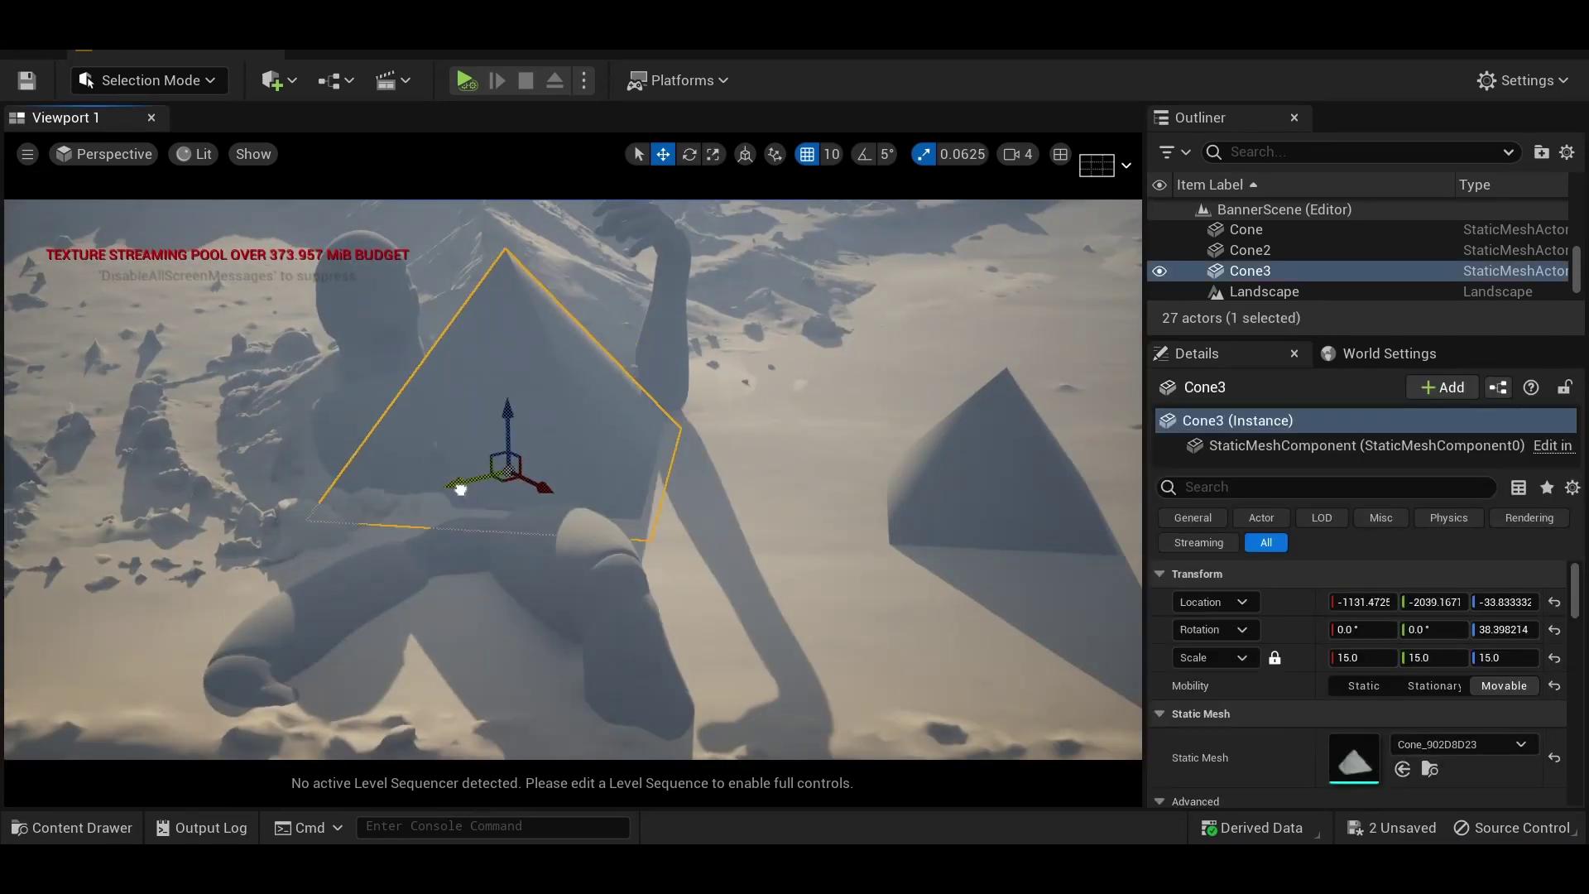
# Return to the CineCameraActor1 view and scale Cone3 to 15/15/18.
pyautogui.click(105, 154)
pyautogui.click(175, 392)
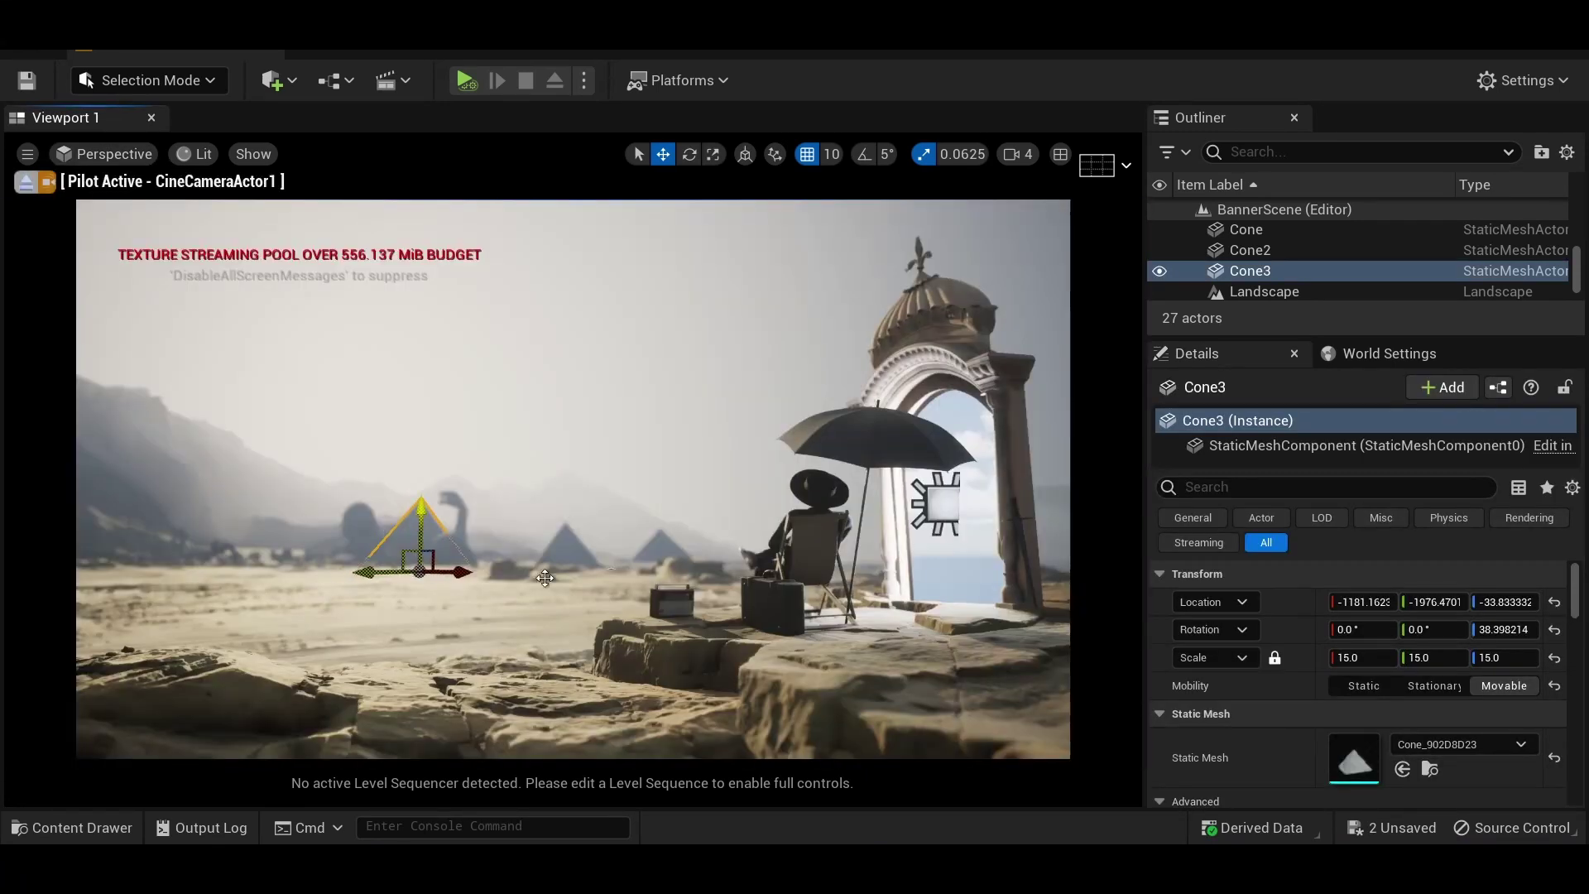
pyautogui.press('r')
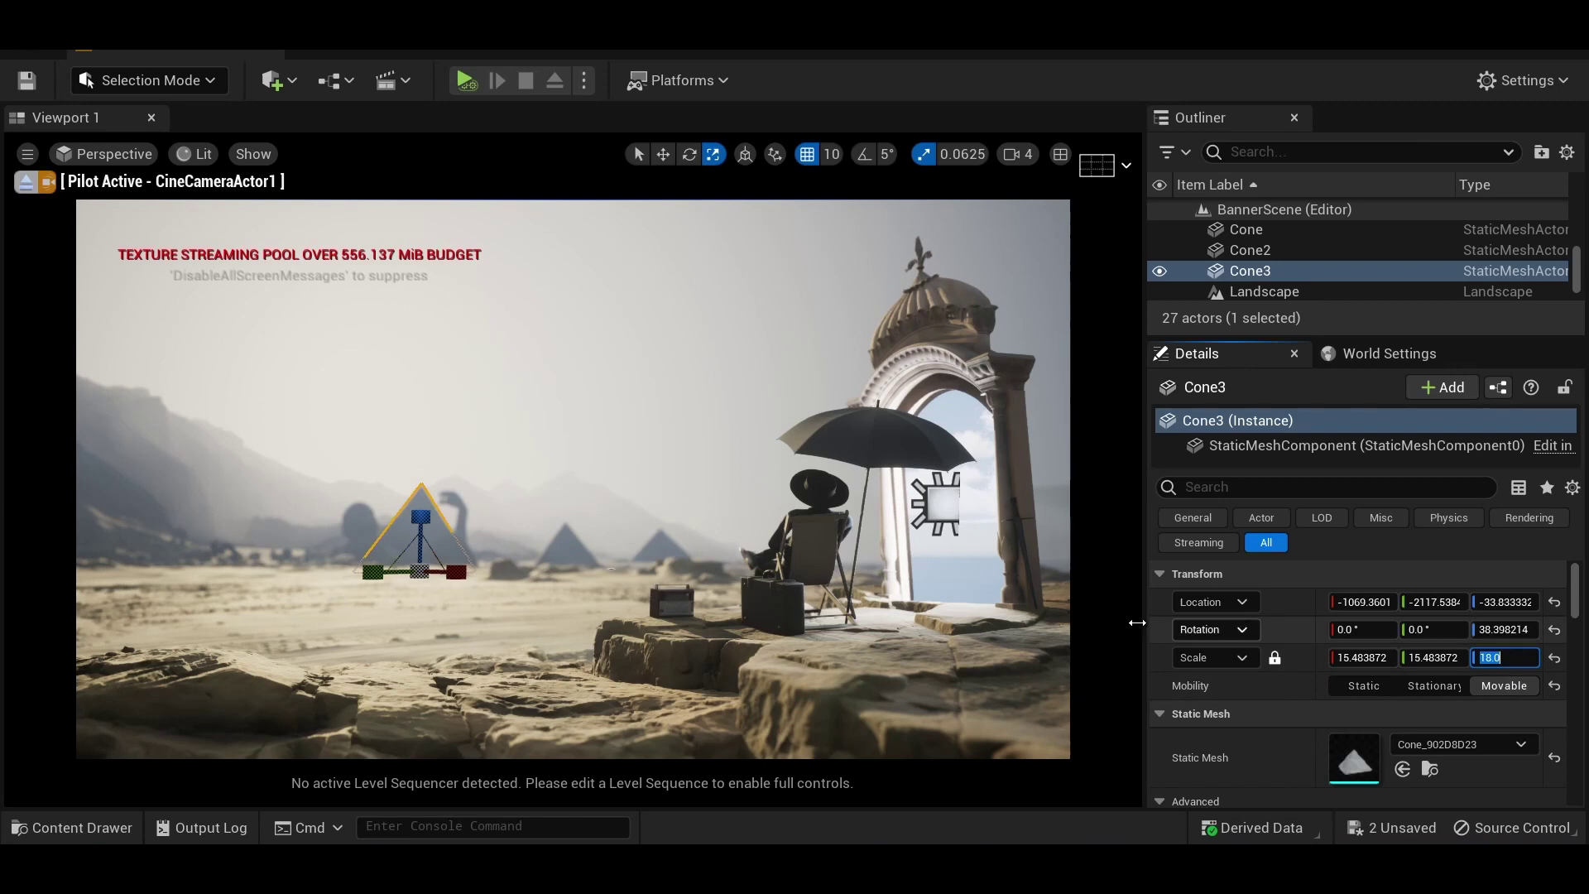
pyautogui.moveTo(1381, 651); pyautogui.dragTo(1363, 657)
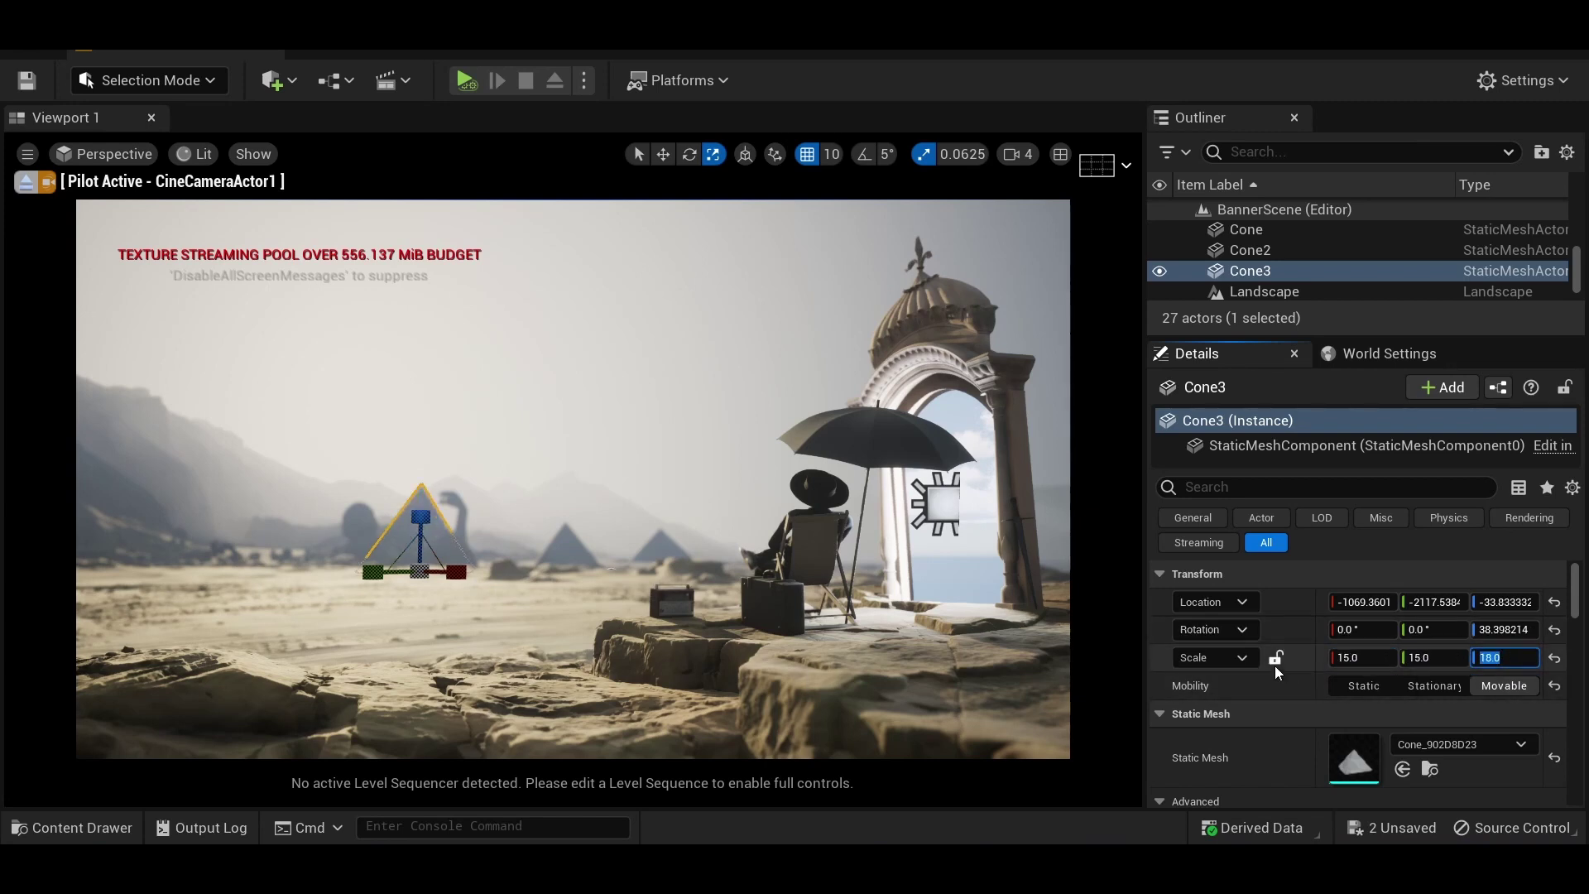
pyautogui.press('Escape')
# Duplicate the pyramid as Cone4, flip it 180° with angle snapping, and raise it into the sky.
pyautogui.press('e')
pyautogui.hotkey('ctrl', 'z')
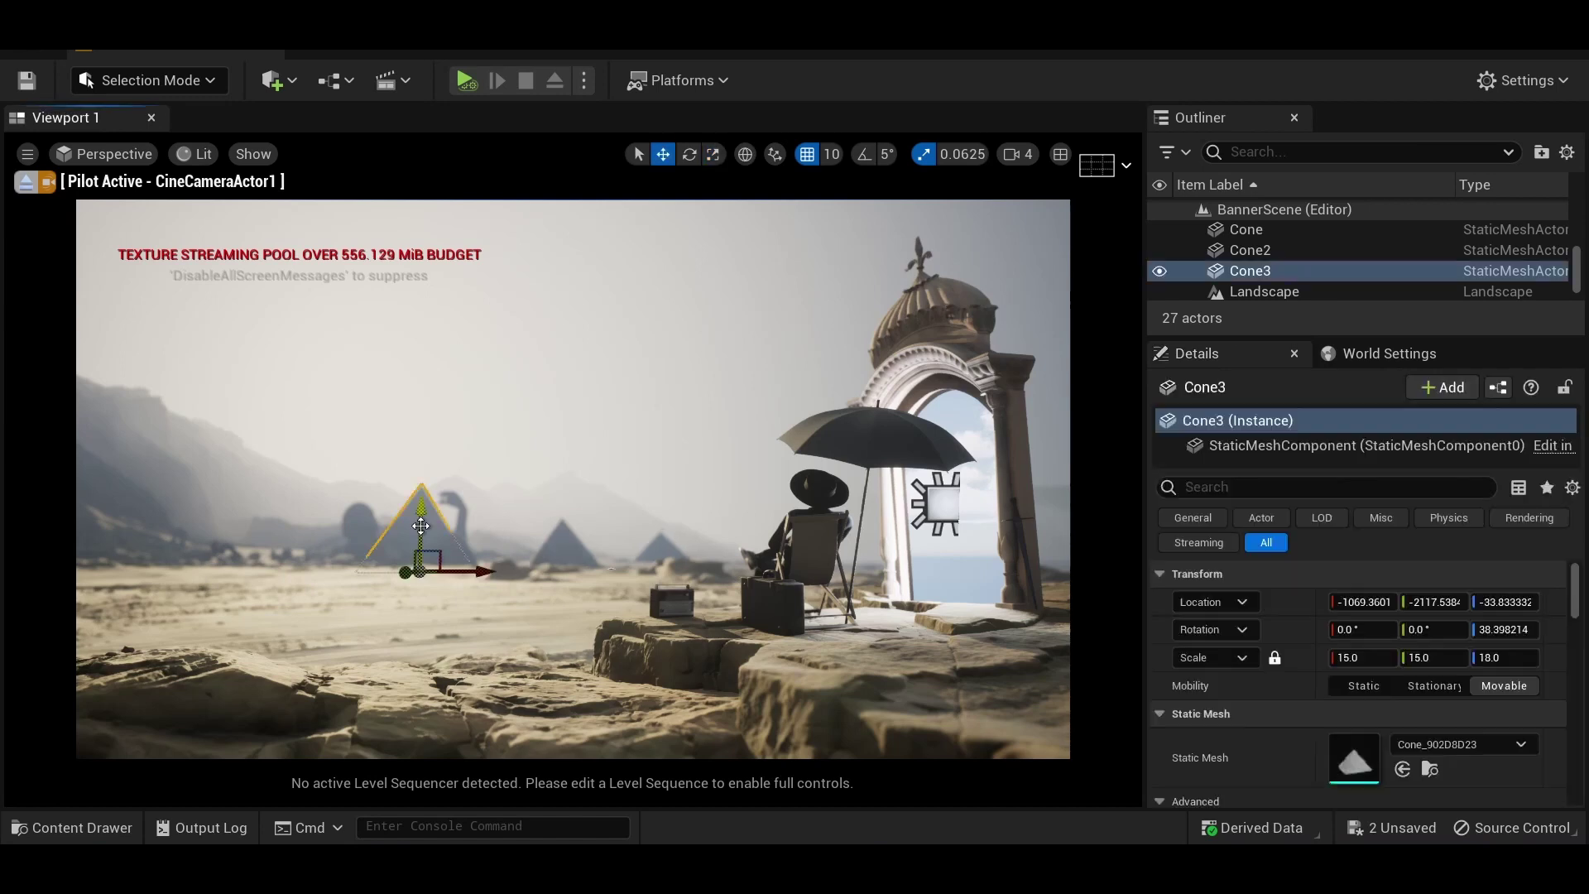
pyautogui.keyDown('alt'); pyautogui.moveTo(425, 389); pyautogui.dragTo(393, 433); pyautogui.keyUp('alt')
pyautogui.hotkey('ctrl', 'z')
pyautogui.click(864, 154)
pyautogui.press('w')
pyautogui.moveTo(374, 377); pyautogui.dragTo(395, 245)
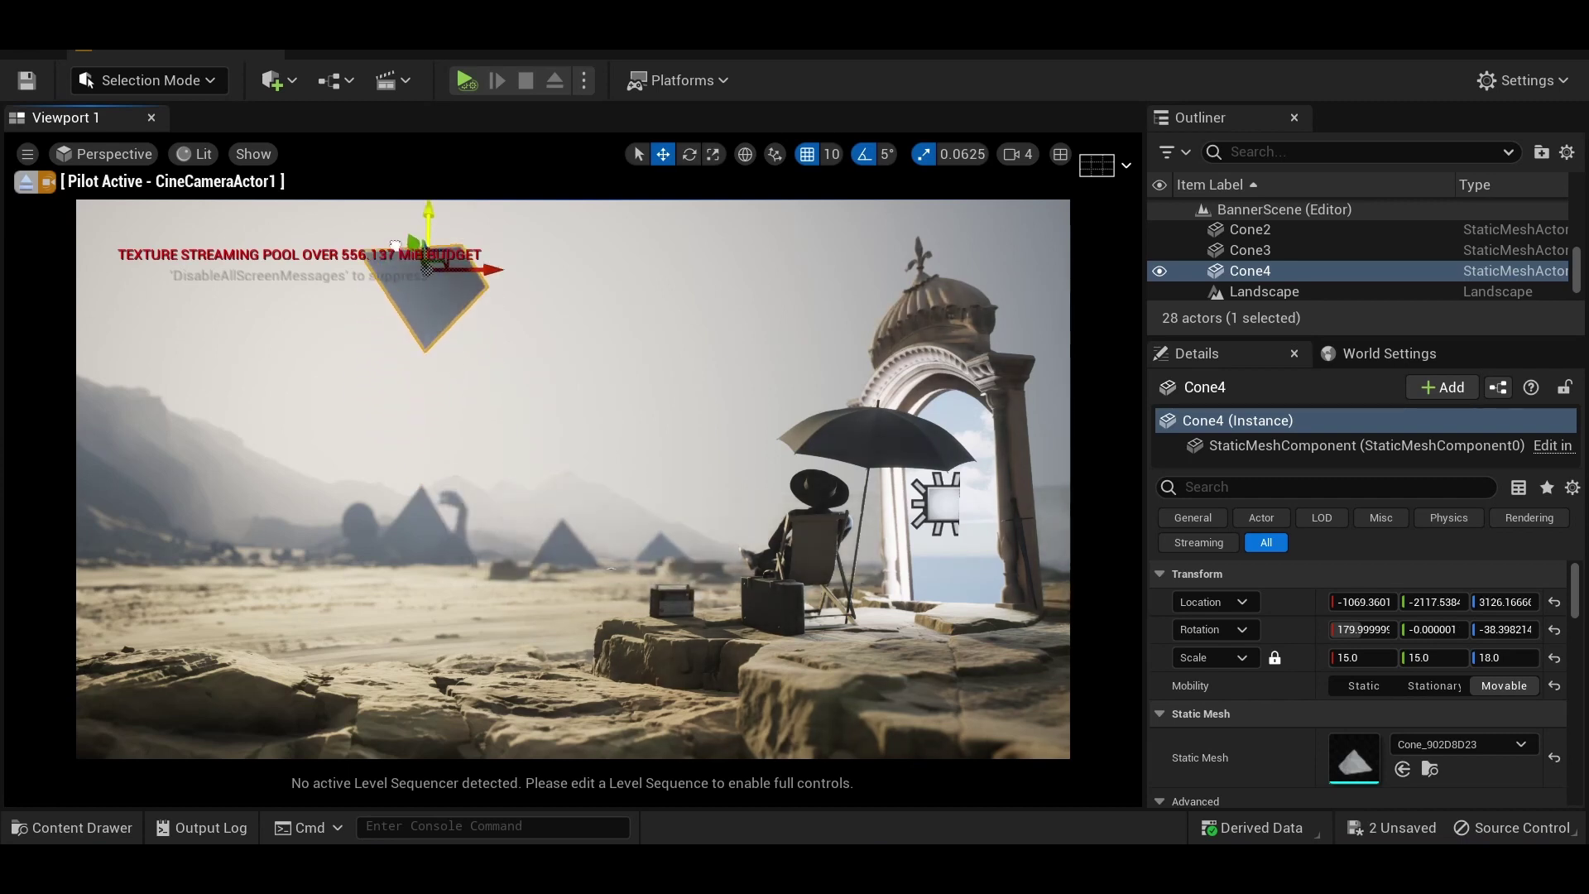
# Run DisableAllScreenMessages to hide the texture-streaming warning and show the viewport without editor panels.
pyautogui.click(426, 824)
pyautogui.write('disableall')
pyautogui.press('Return')
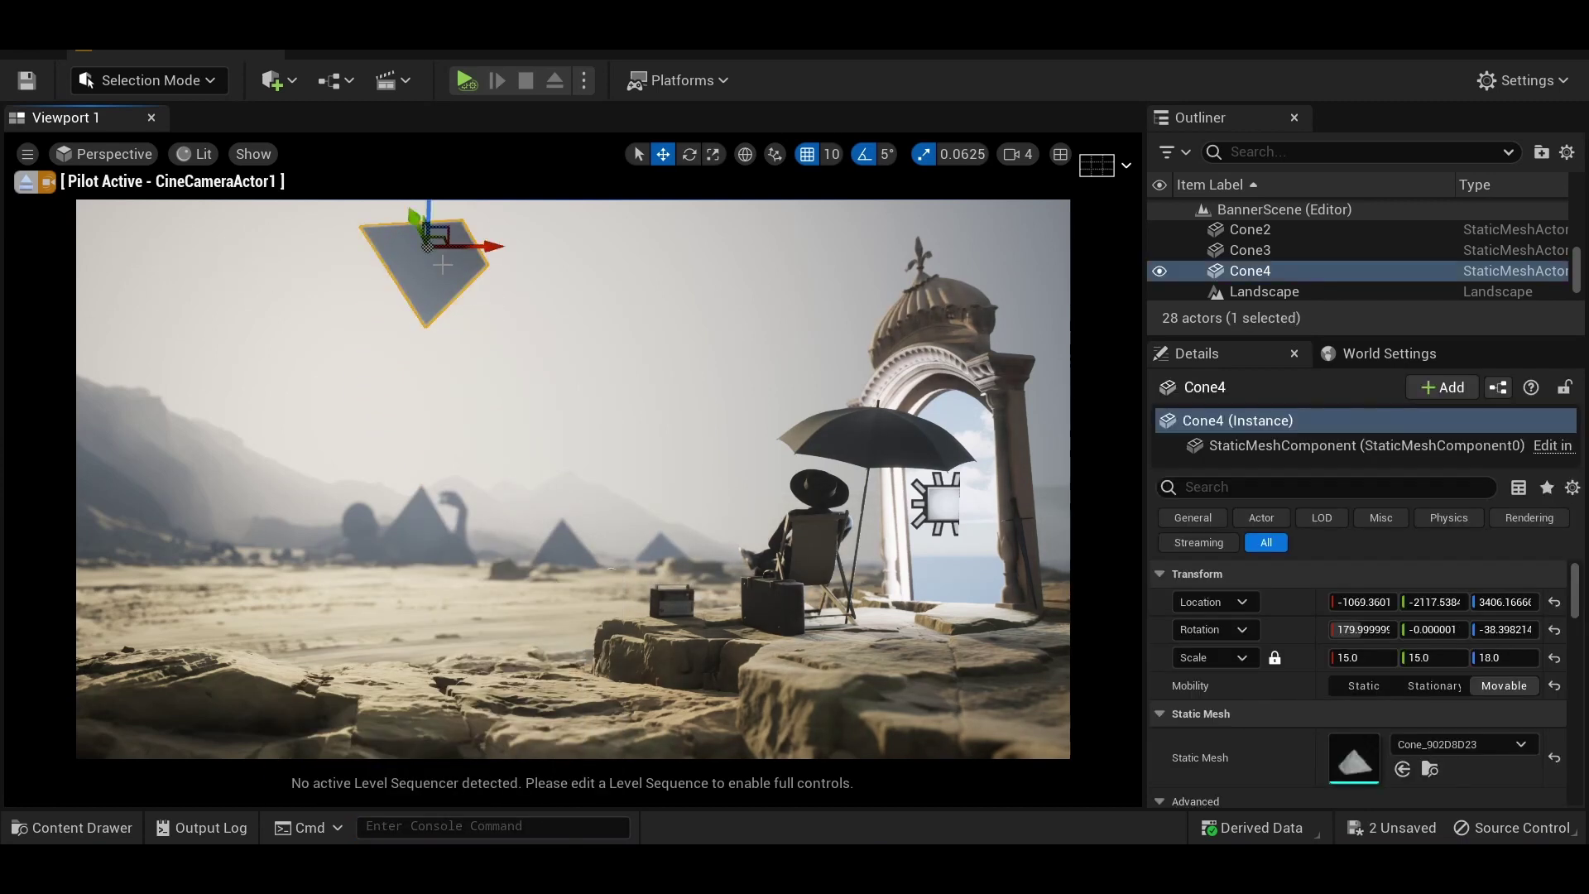
pyautogui.press('F11')
# Adjust the floating pyramid's height, then copy it to the left and tilt the copy about 25°.
pyautogui.moveTo(573, 92); pyautogui.dragTo(491, 269)
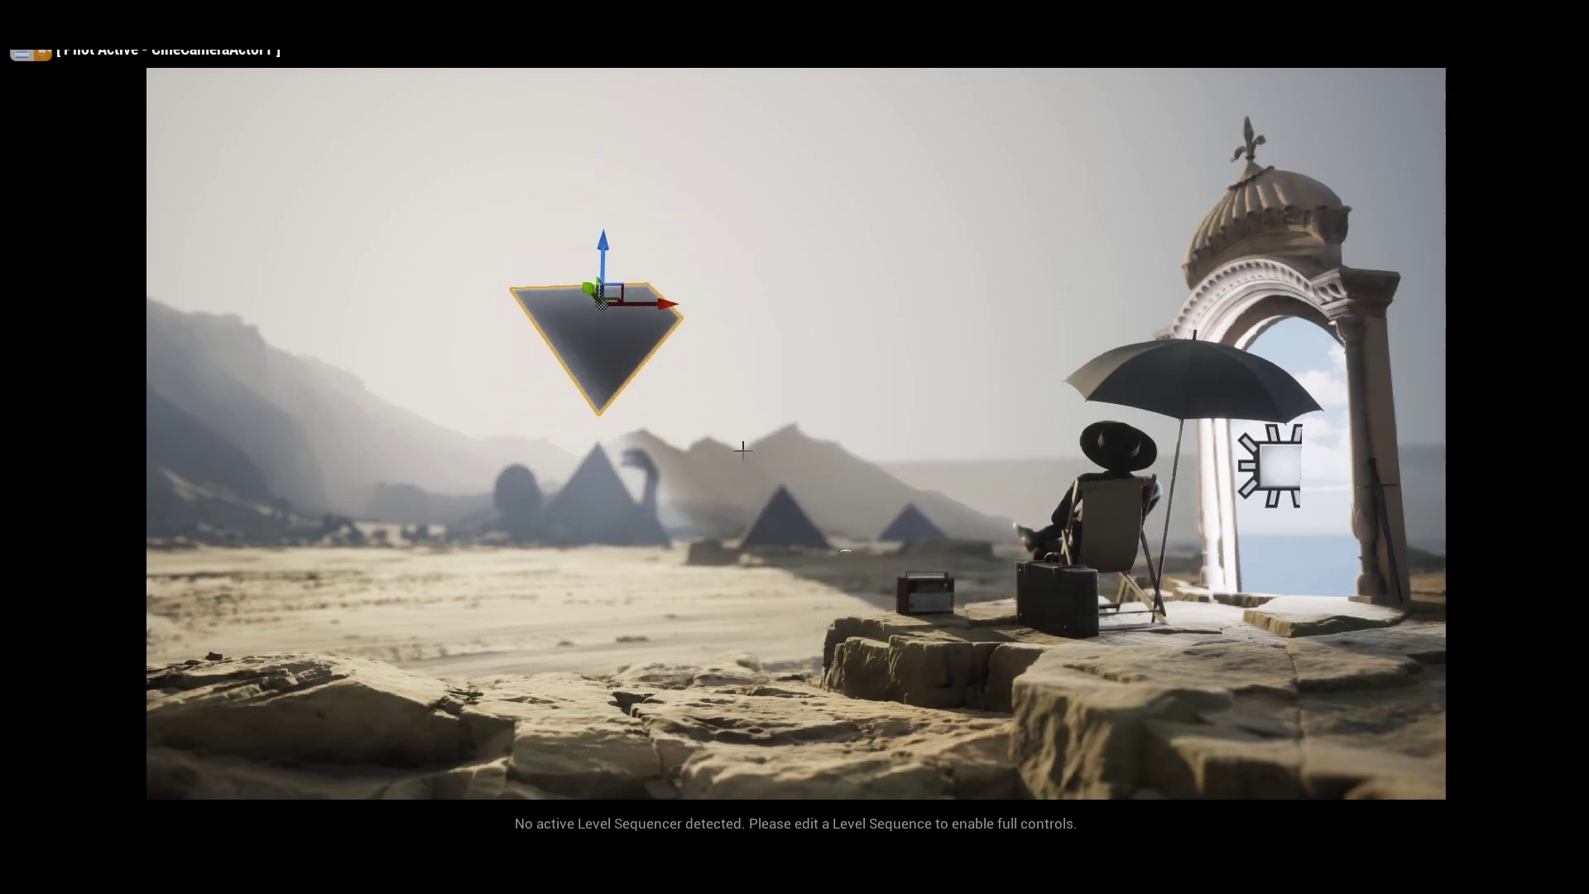
pyautogui.moveTo(616, 240); pyautogui.dragTo(595, 211)
pyautogui.keyDown('alt'); pyautogui.moveTo(683, 300); pyautogui.dragTo(517, 314); pyautogui.keyUp('alt')
pyautogui.press('e')
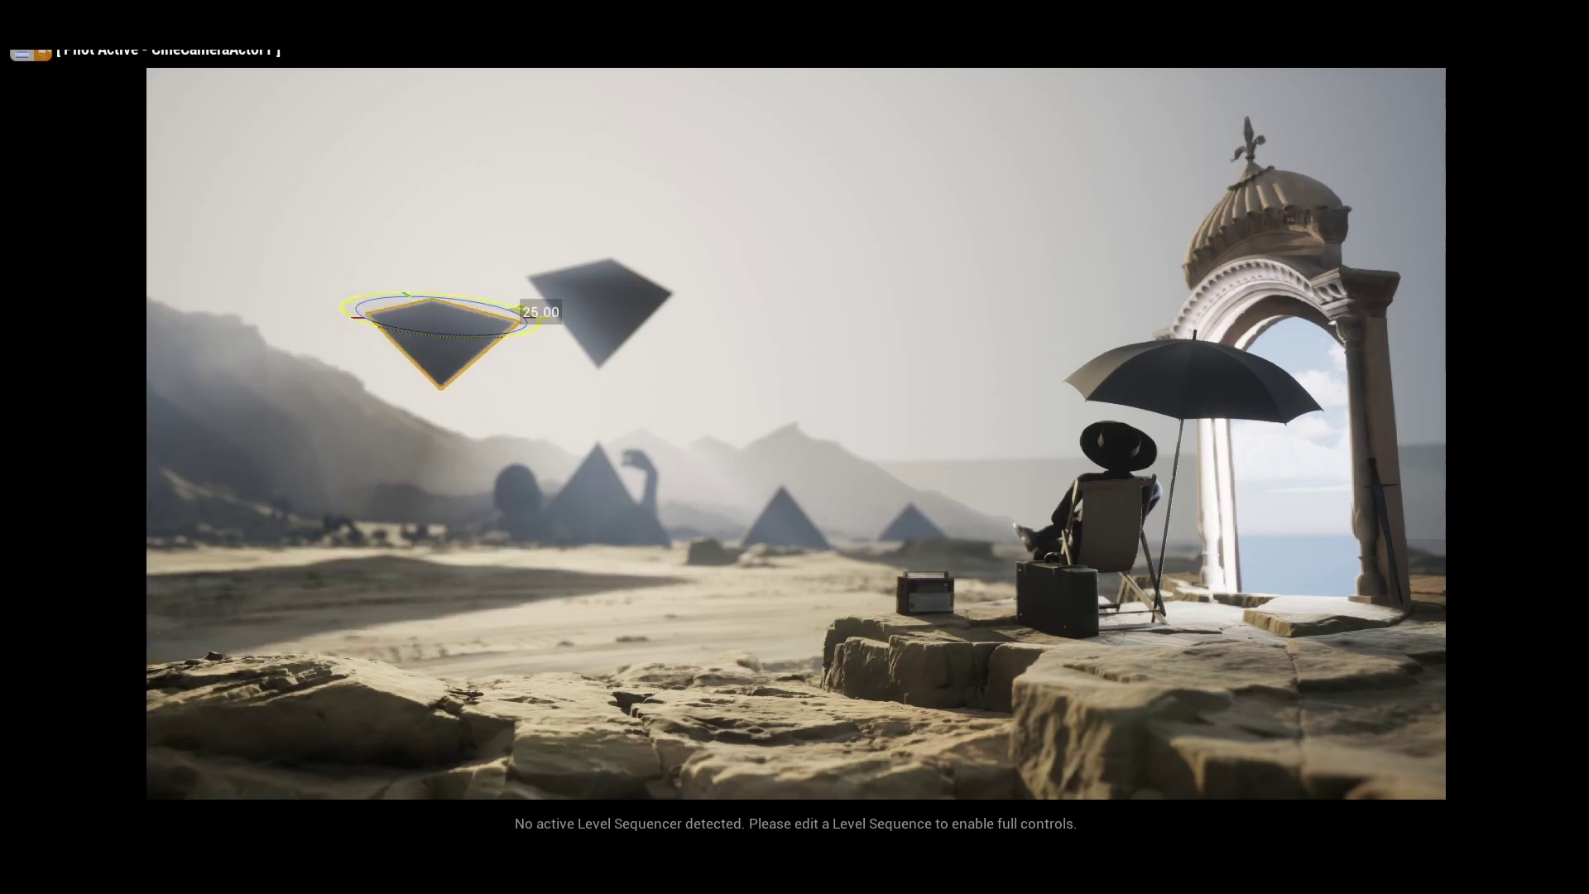
pyautogui.moveTo(540, 333); pyautogui.dragTo(477, 362)
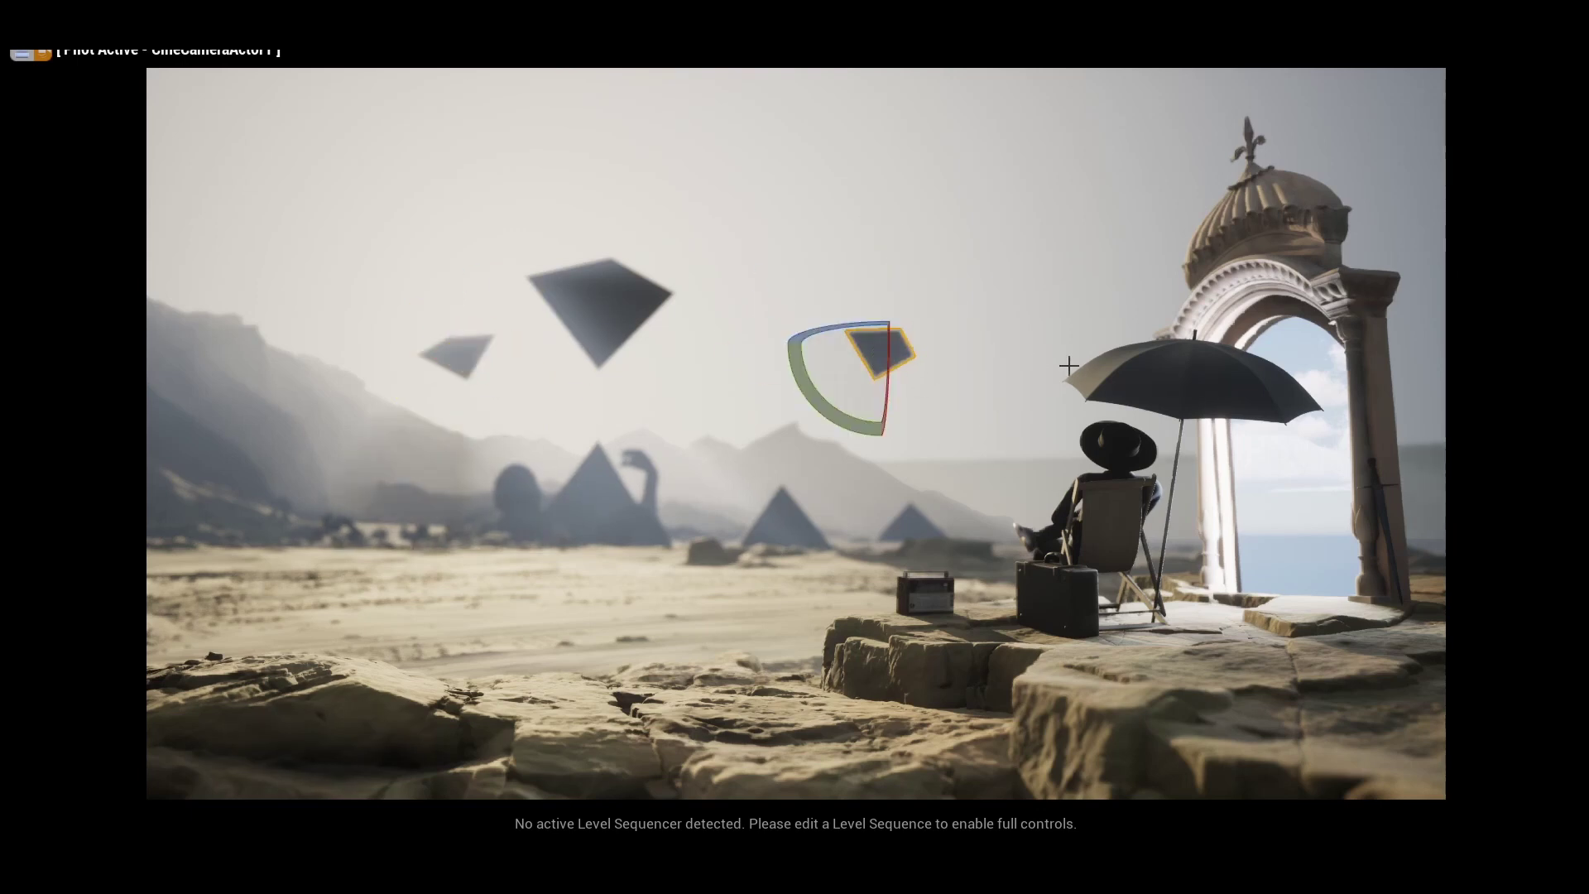
# Select floating pyramid Cone5 along with two ground pyramids.
pyautogui.press('w')
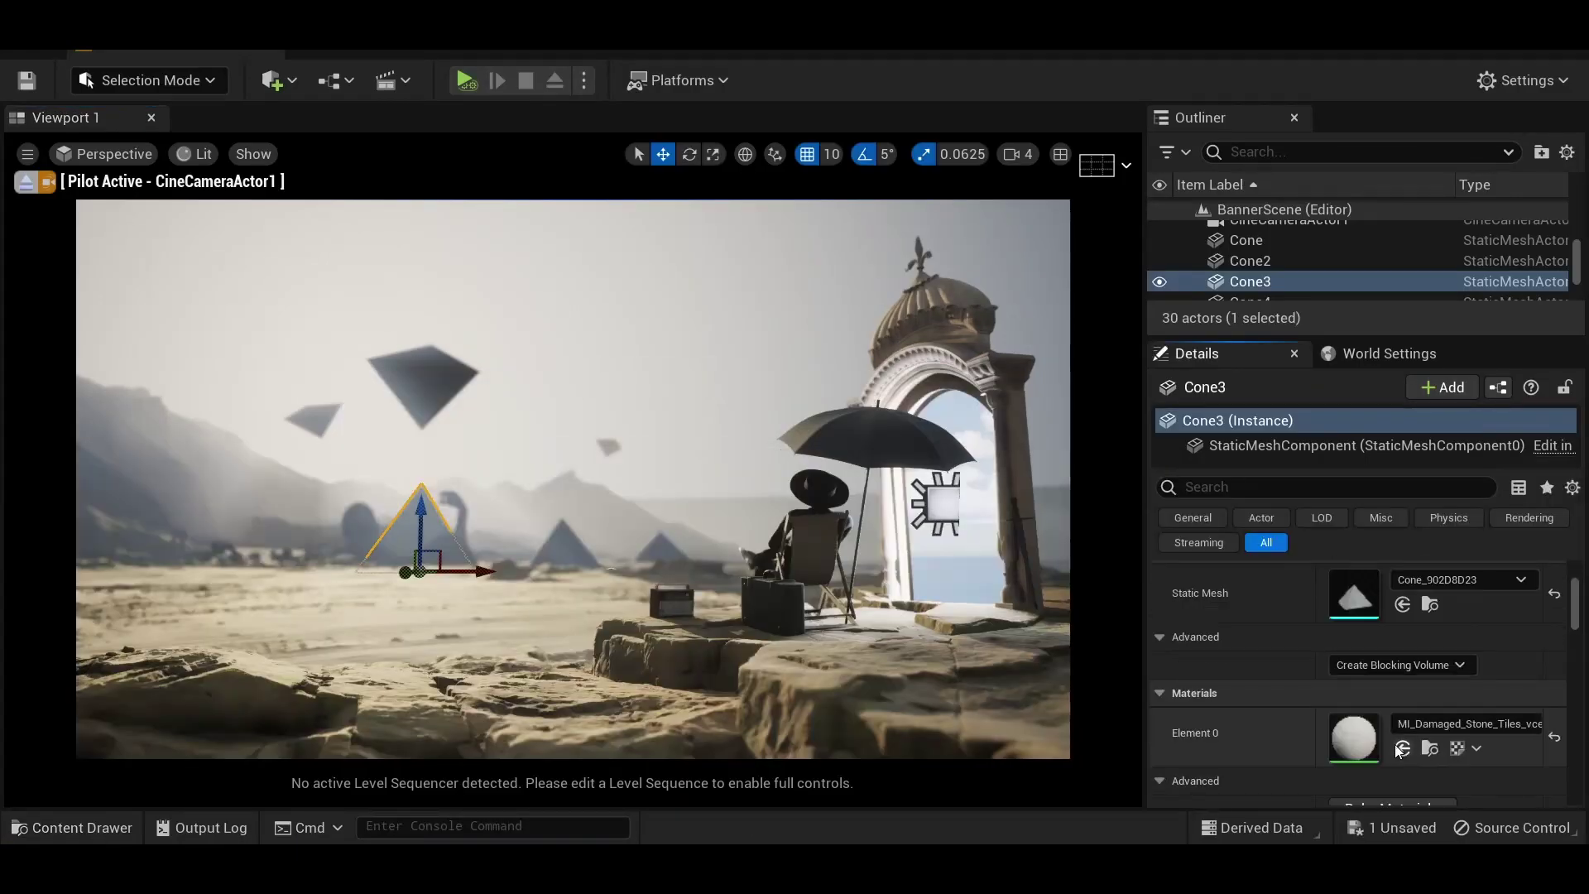
pyautogui.click(393, 384)
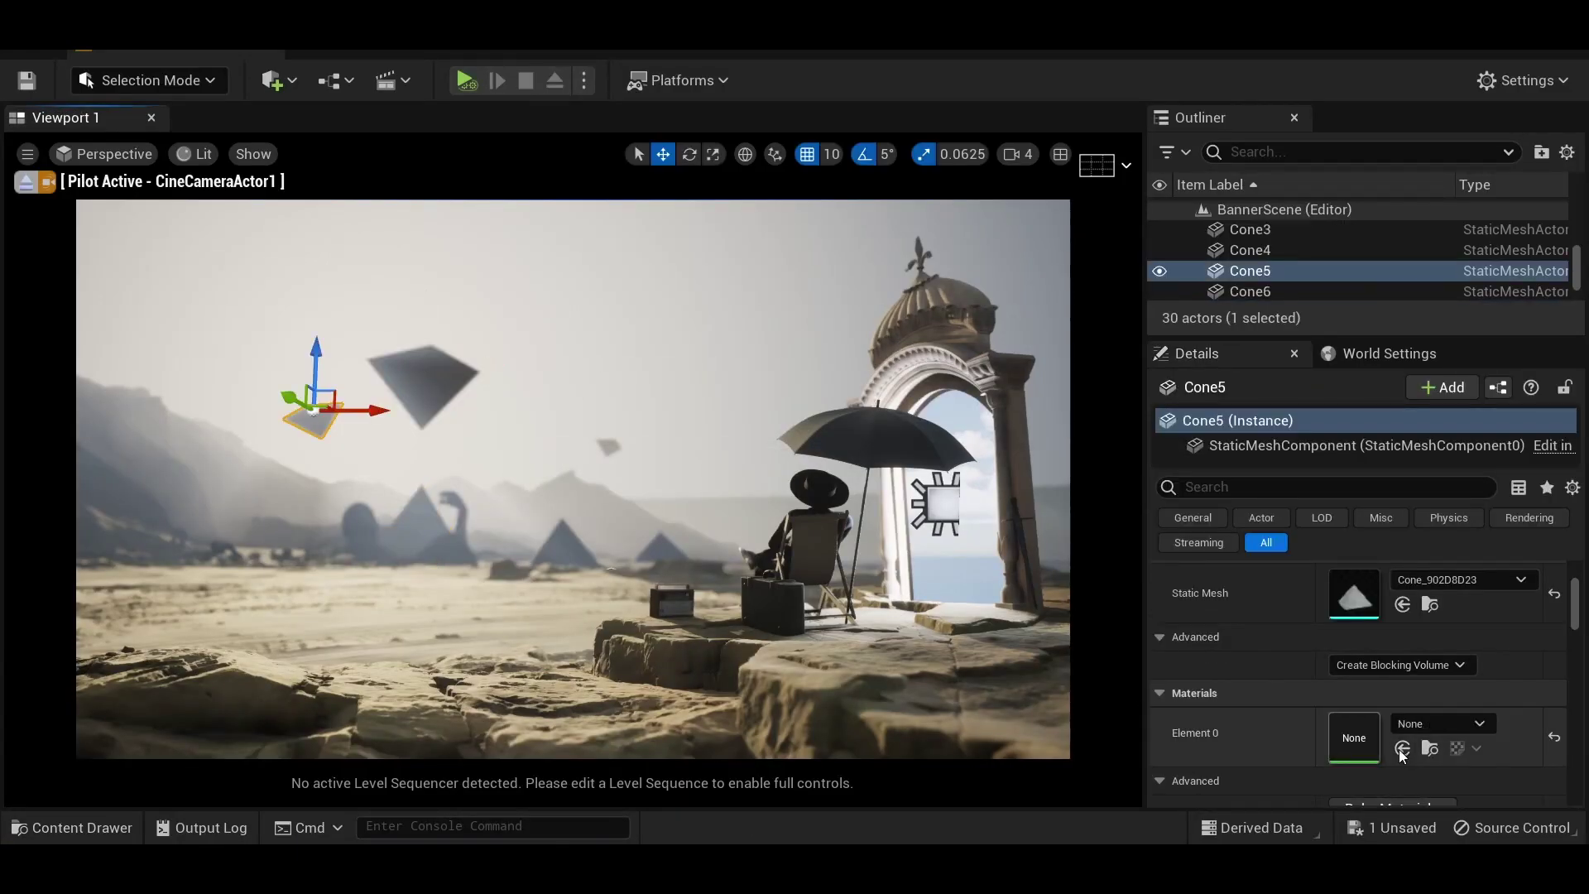
pyautogui.keyDown('ctrl'); pyautogui.click(565, 540); pyautogui.keyUp('ctrl')
pyautogui.keyDown('ctrl'); pyautogui.click(661, 549); pyautogui.keyUp('ctrl')
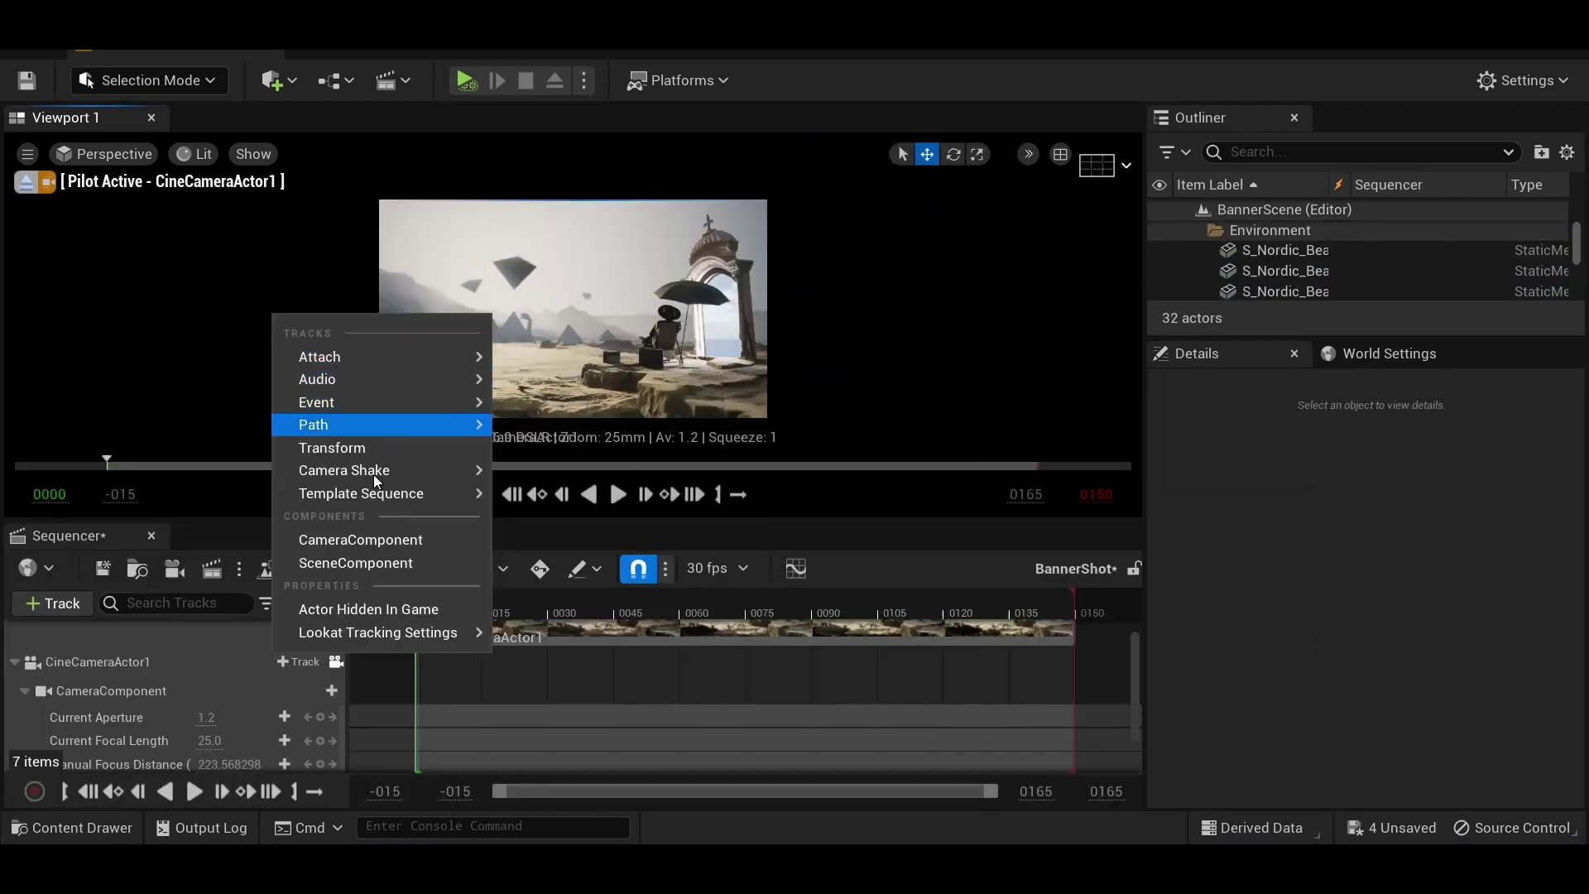
# Play the BannerShot sequence from the start to preview the pyramids' animation.
pyautogui.click(602, 663)
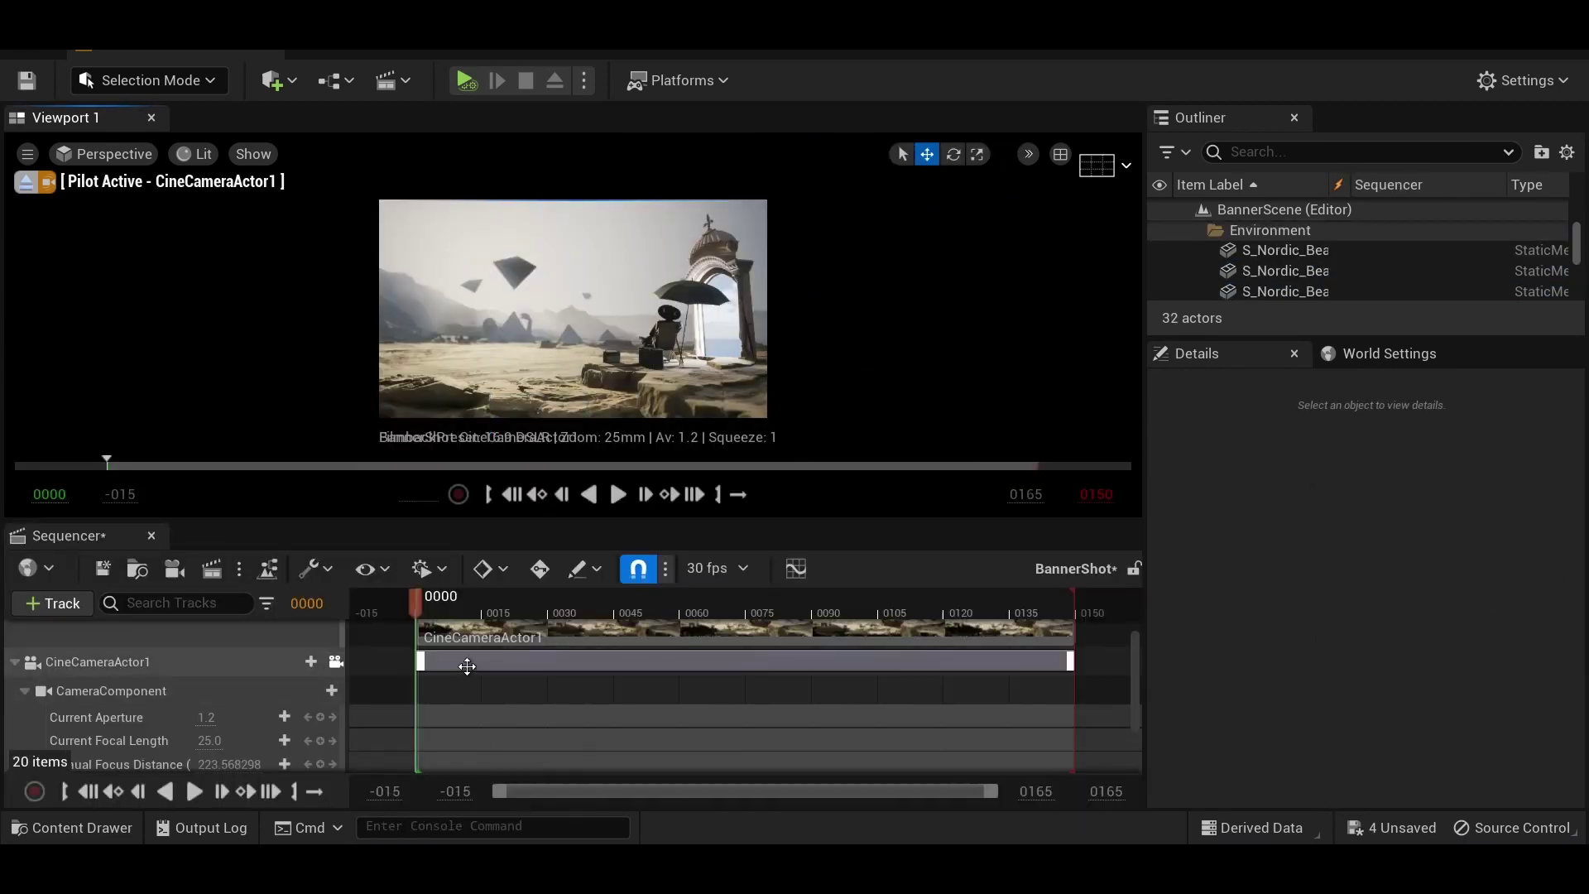
pyautogui.press('space')
pyautogui.click(619, 494)
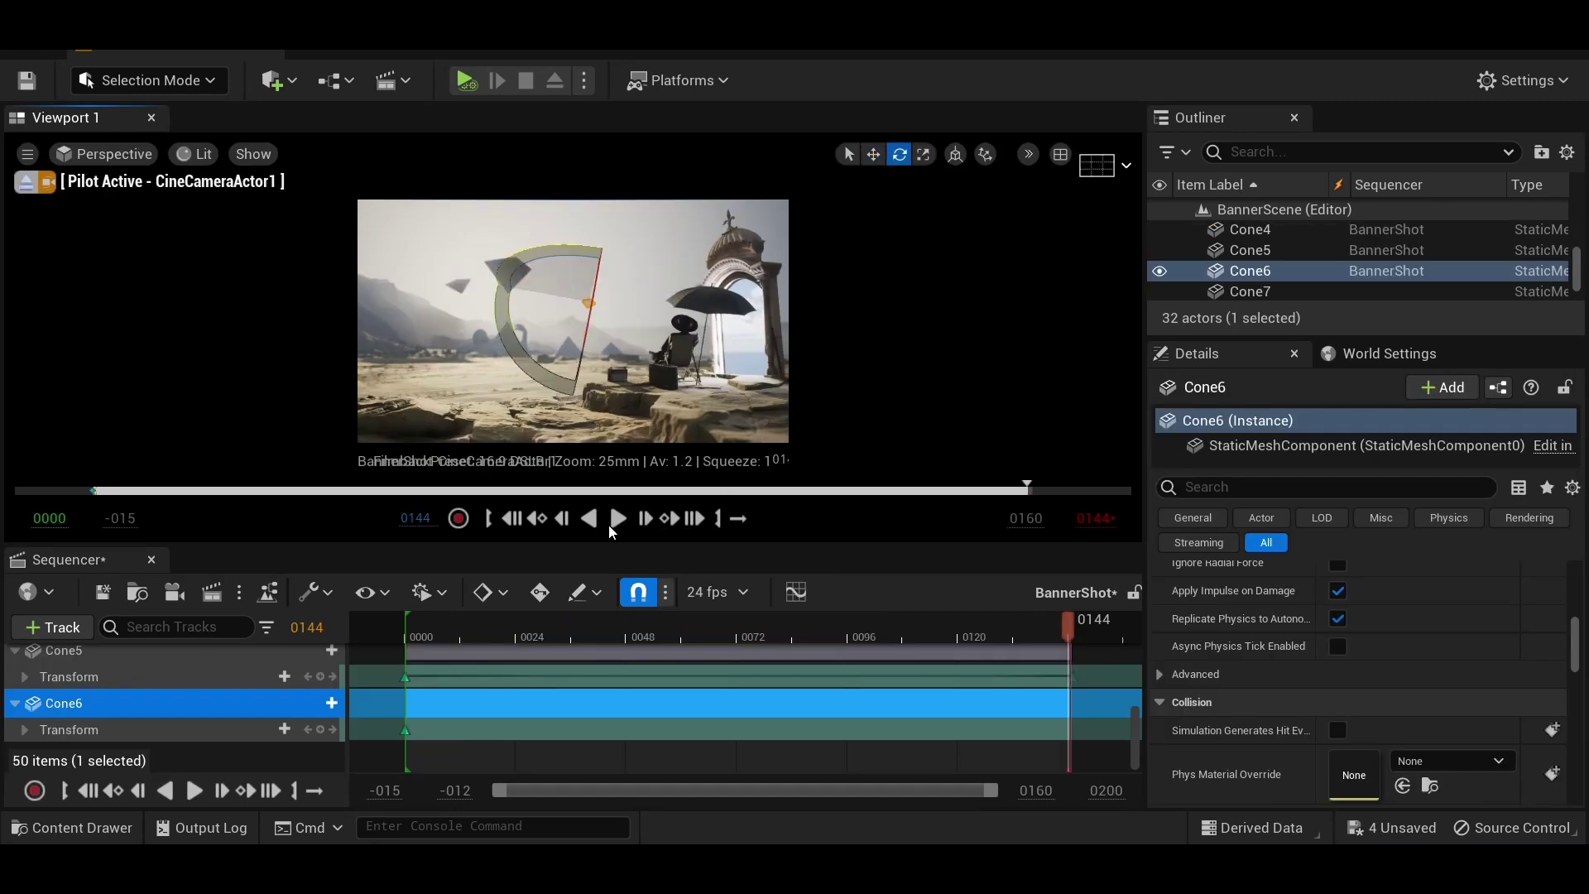
pyautogui.click(618, 518)
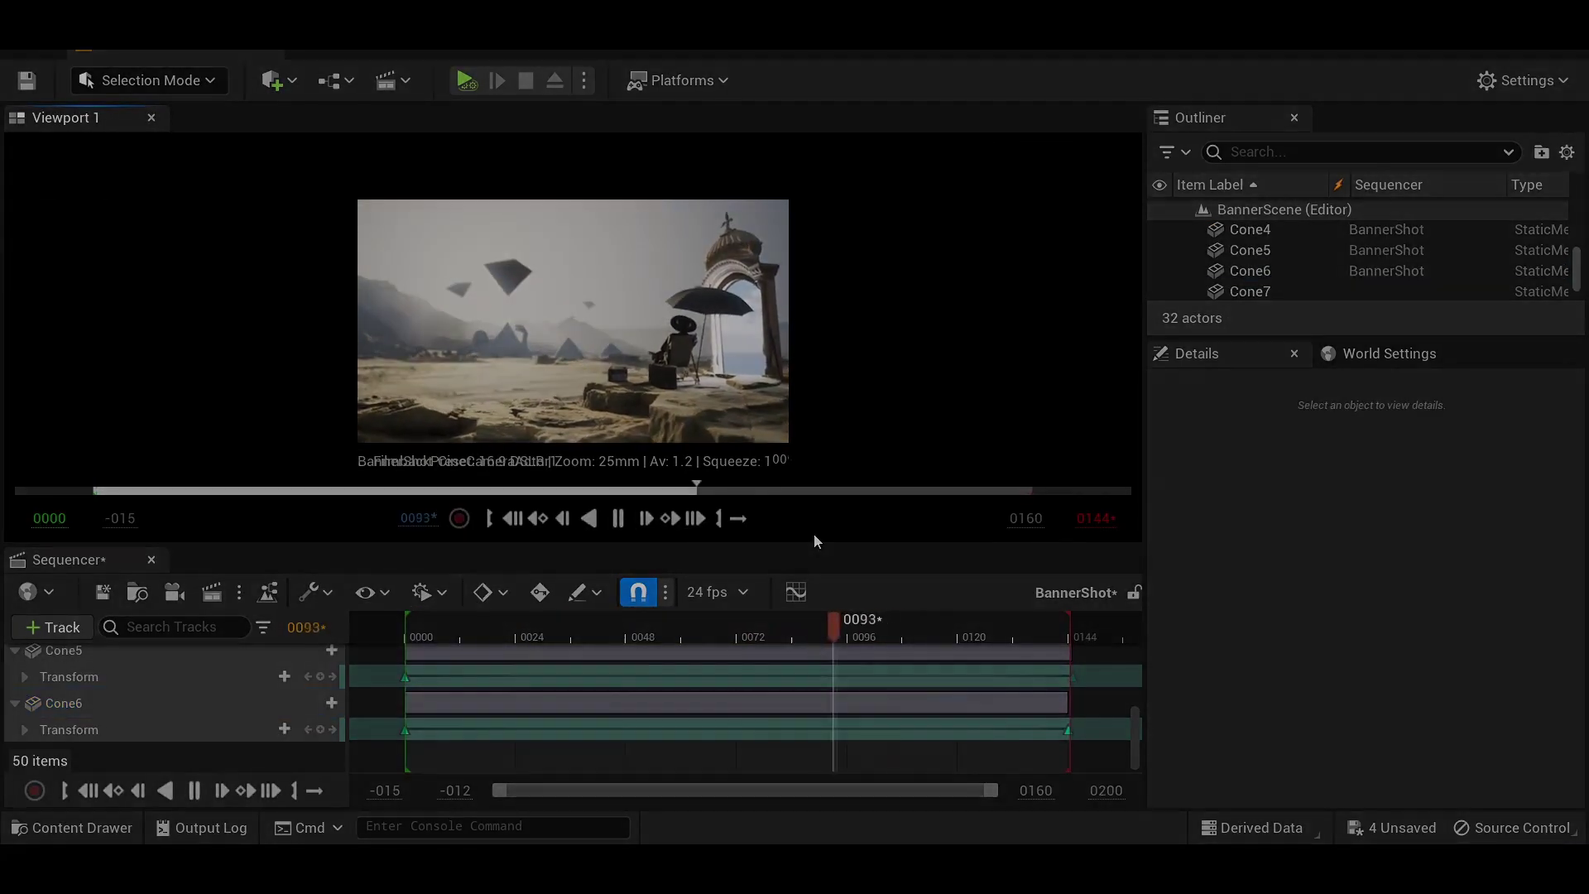